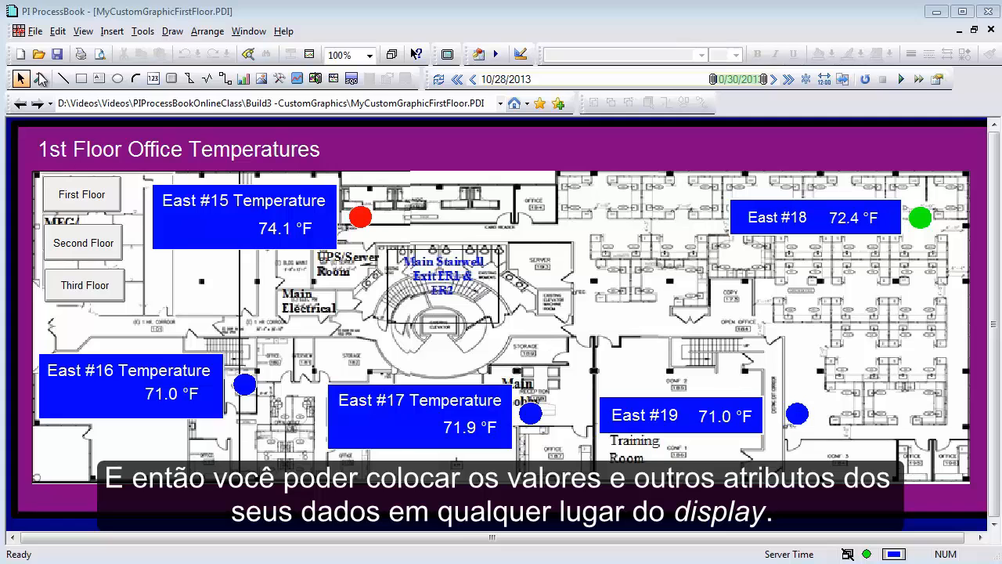
Examine the temperature values, sensor markers and title on the first-floor office display.
{"action": "left_click", "coordinate": [309, 236]}
{"action": "left_click_drag", "start_coordinate": [307, 232], "coordinate": [309, 232]}
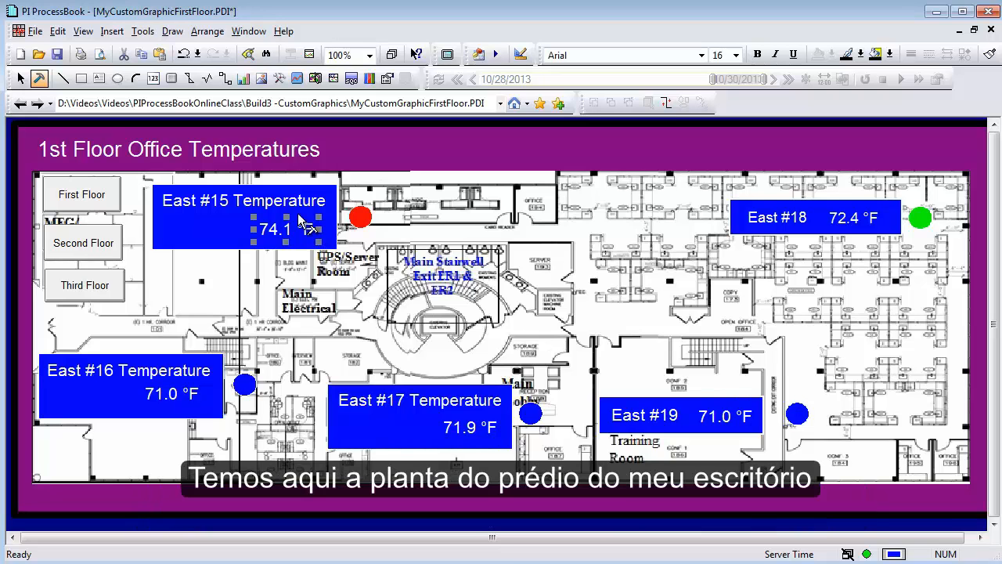
{"action": "left_click", "coordinate": [598, 218]}
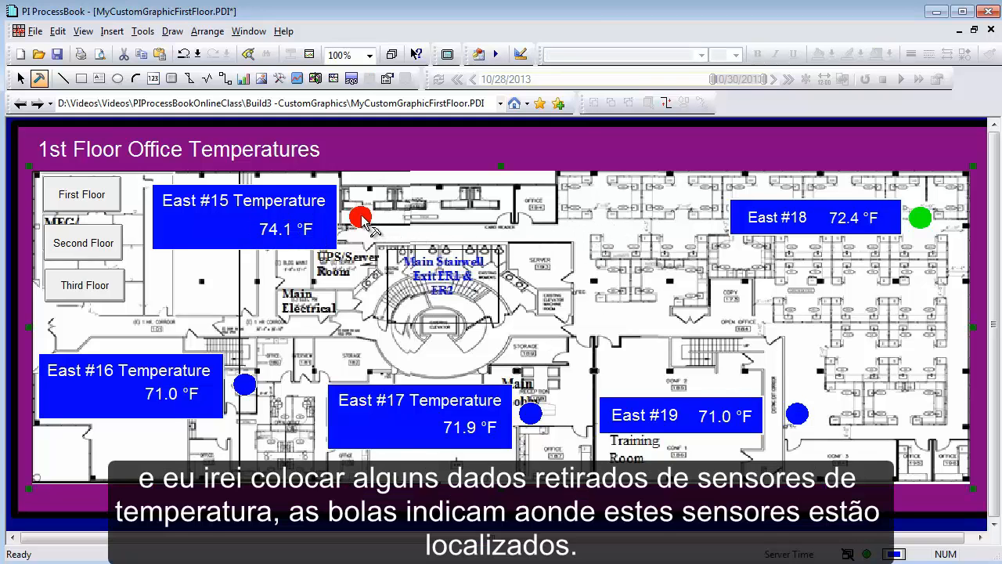
{"action": "left_click", "coordinate": [304, 237]}
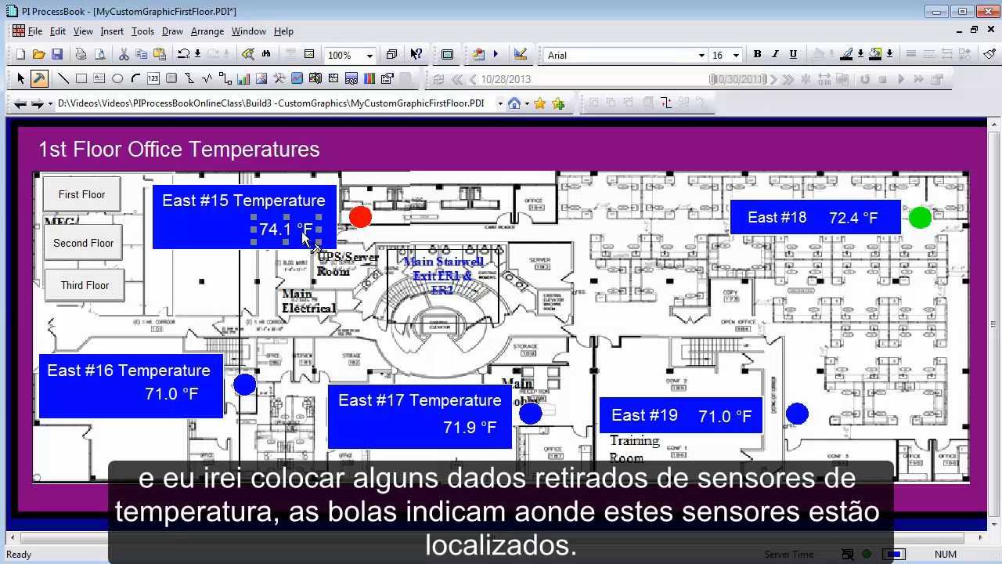
{"action": "left_click", "coordinate": [362, 220]}
{"action": "left_click", "coordinate": [194, 393]}
{"action": "left_click", "coordinate": [248, 383]}
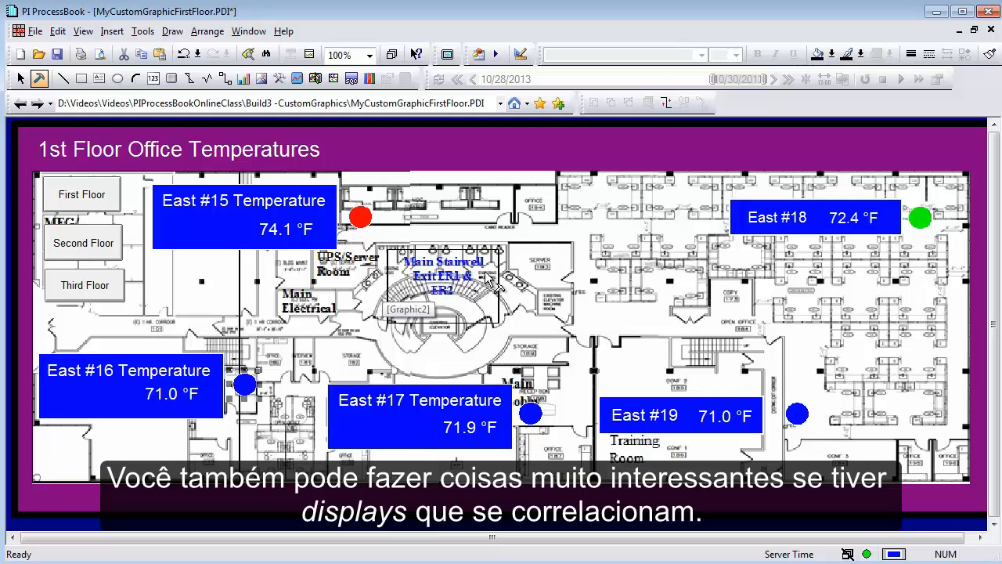
{"action": "left_click", "coordinate": [131, 162]}
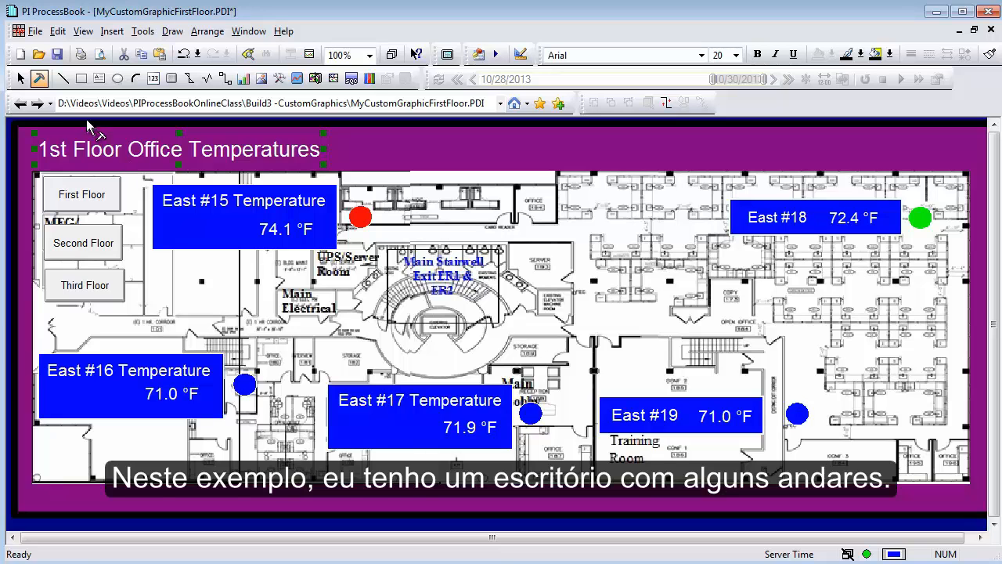
Switch to run mode and browse the second-, third- and first-floor displays using the floor navigation links.
{"action": "left_click", "coordinate": [21, 78]}
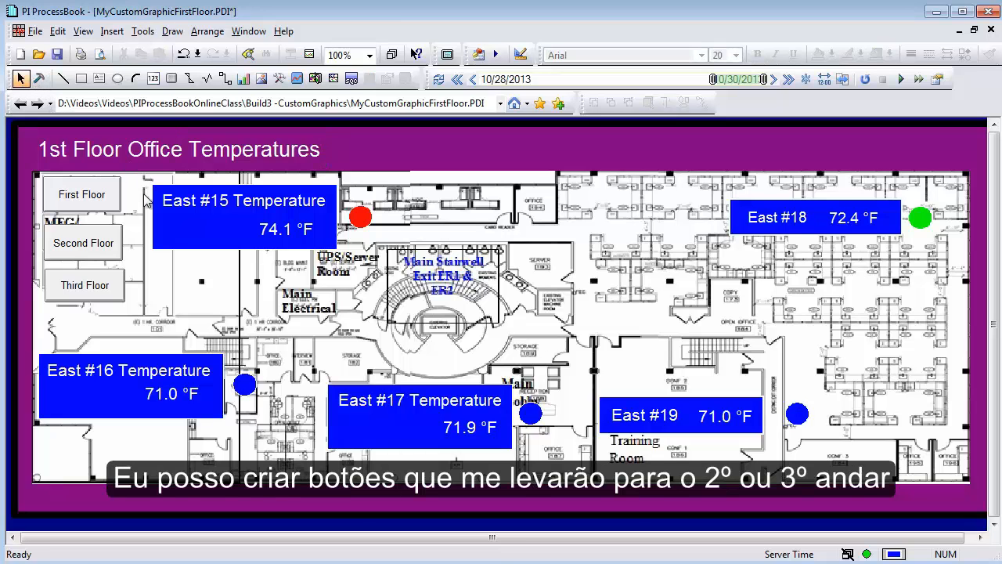
{"action": "left_click", "coordinate": [98, 253]}
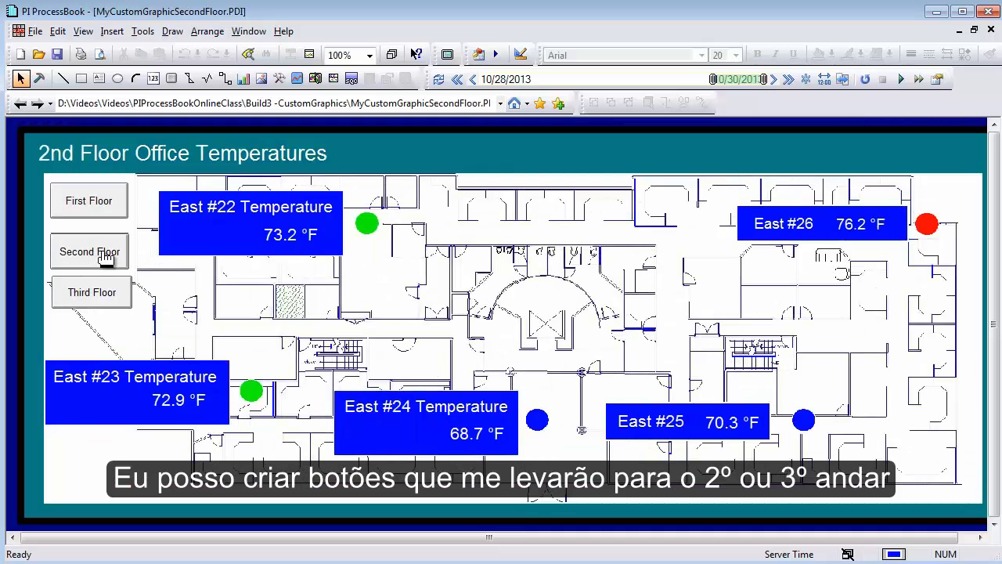
{"action": "left_click", "coordinate": [94, 296]}
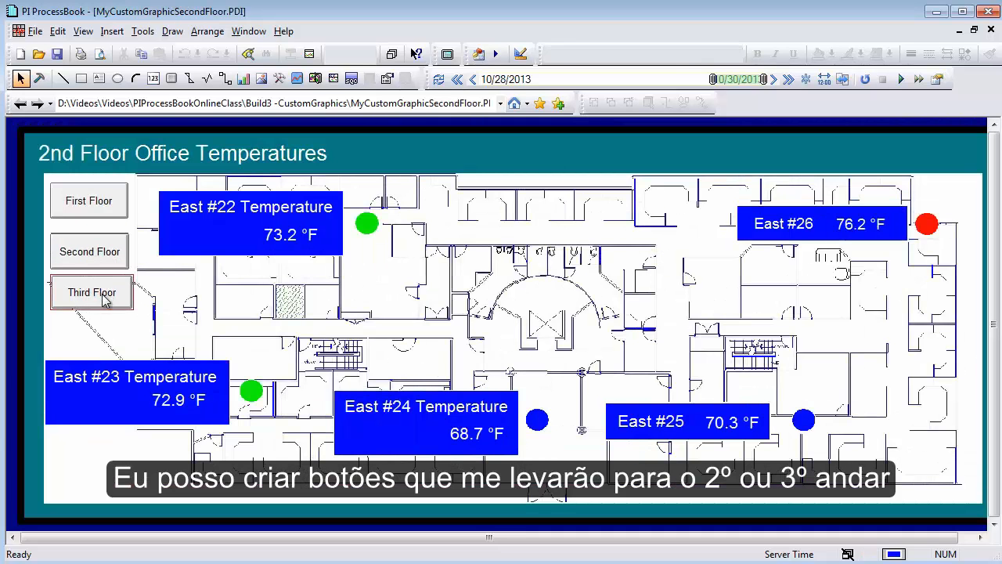
{"action": "left_click", "coordinate": [111, 202]}
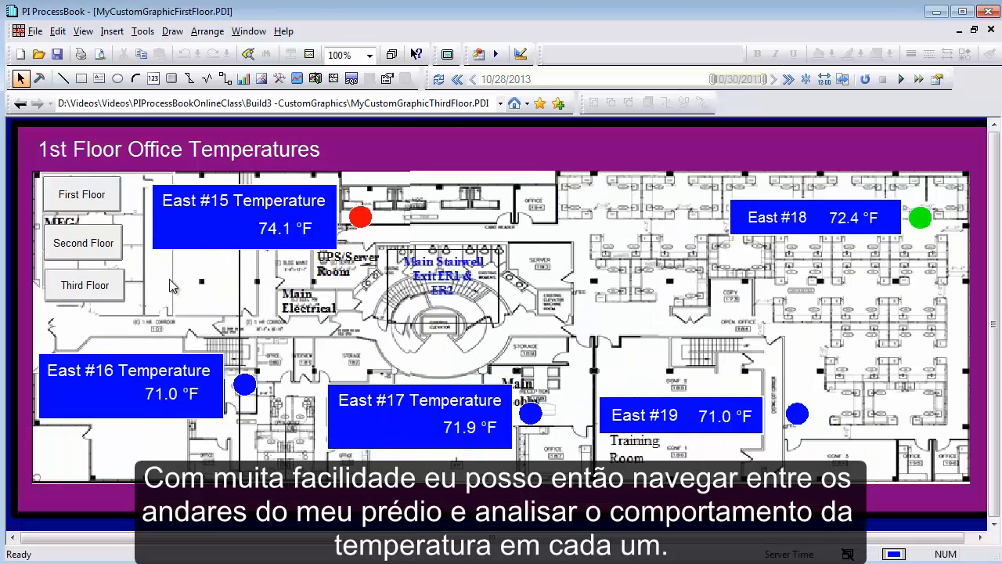
{"action": "left_click", "coordinate": [114, 245]}
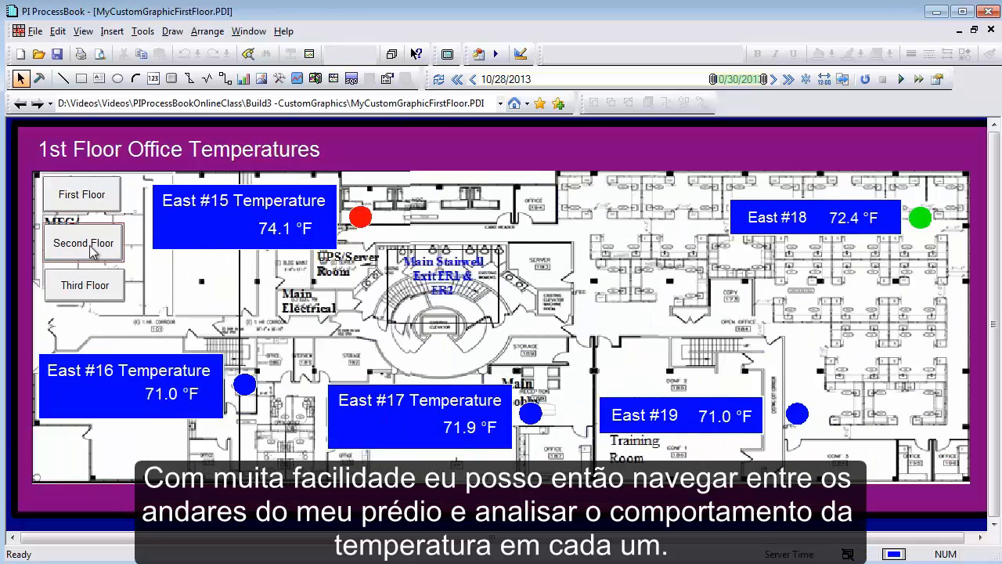
{"action": "left_click", "coordinate": [93, 293]}
{"action": "left_click", "coordinate": [111, 213]}
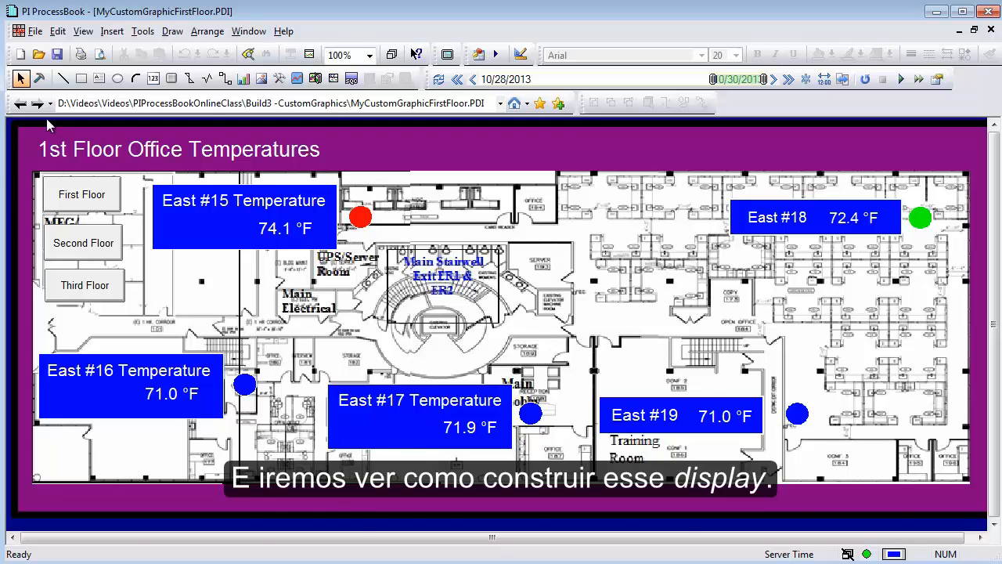
Create a new ProcessBook Display (.pdi) file named MyCustomGraphicDisplay_FL1.
{"action": "left_click", "coordinate": [21, 55]}
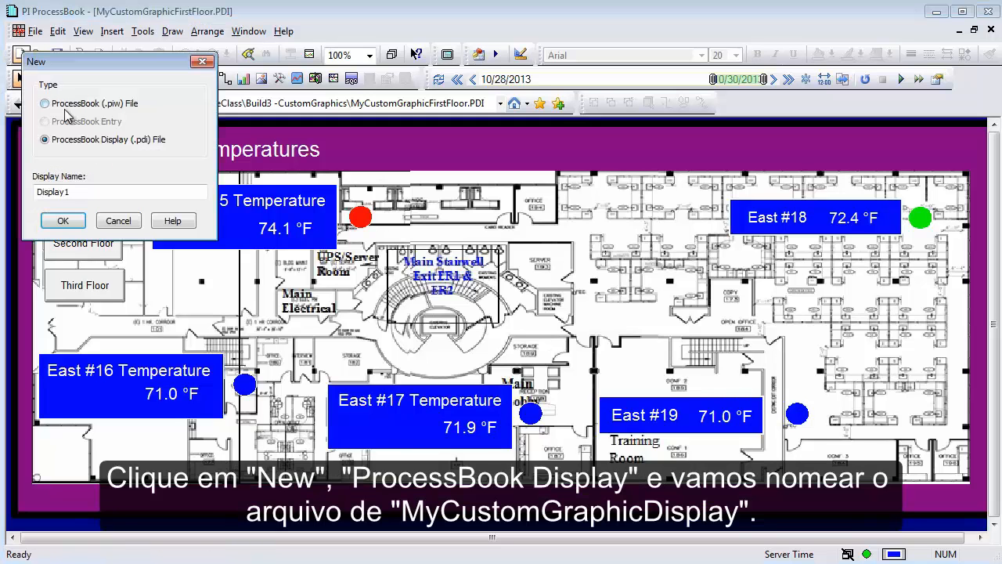
{"action": "left_click_drag", "start_coordinate": [87, 192], "coordinate": [3, 200]}
{"action": "type", "text": "M"}
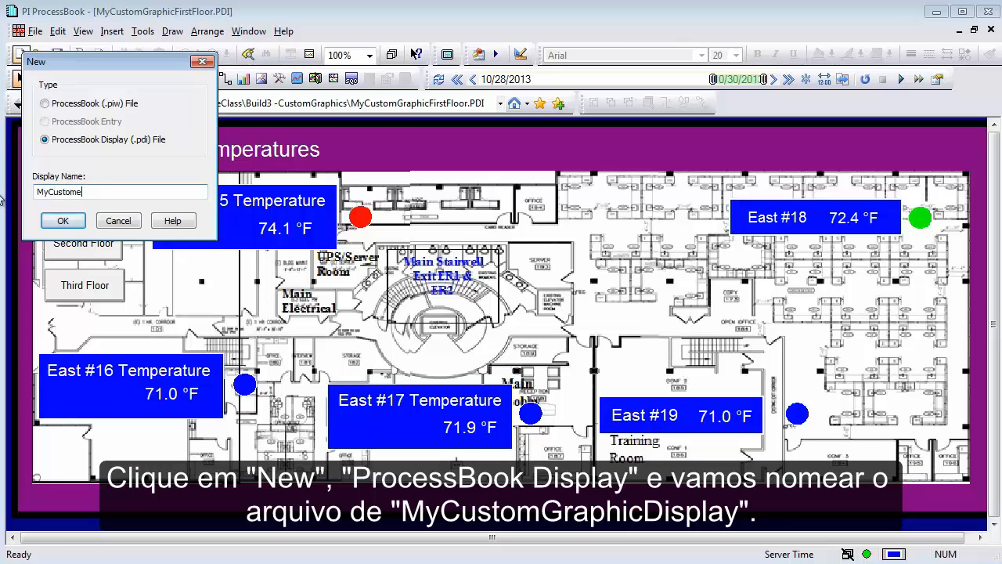
{"action": "type", "text": "yCustomGraphicDisplay_FL1"}
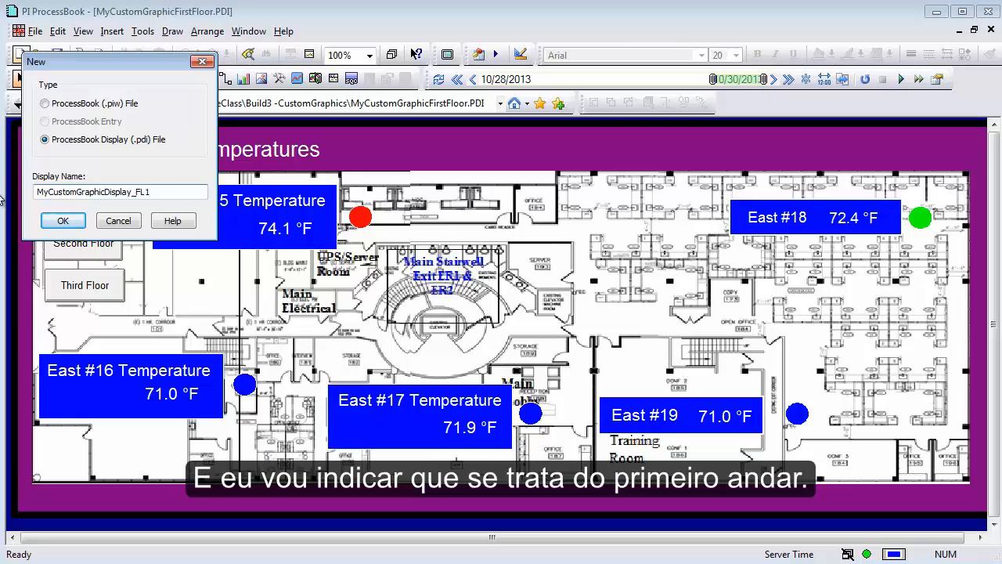
{"action": "left_click", "coordinate": [76, 220]}
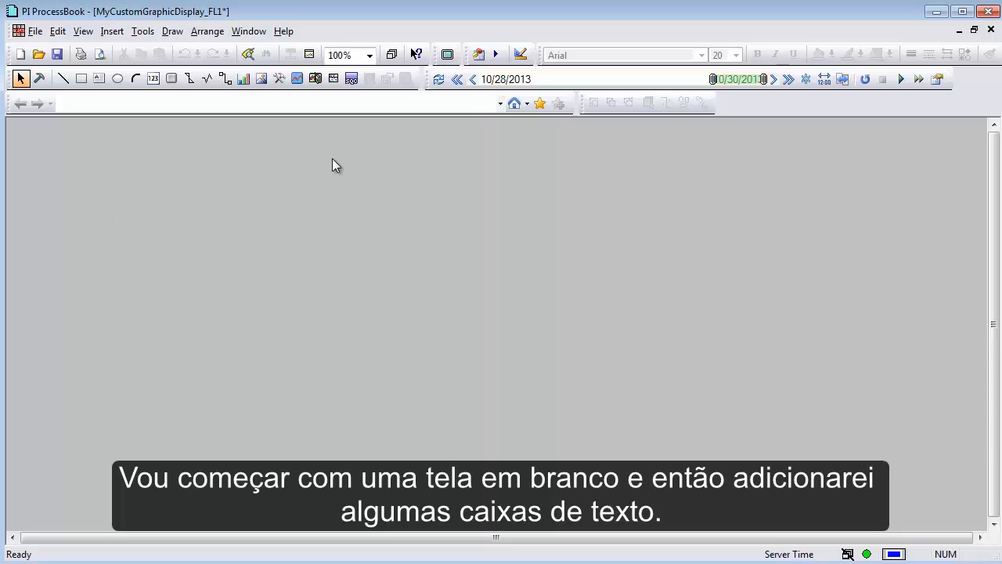
Add the title text "1st Floor Office Temperatures" near the upper-left corner of the blank display.
{"action": "left_click", "coordinate": [99, 79]}
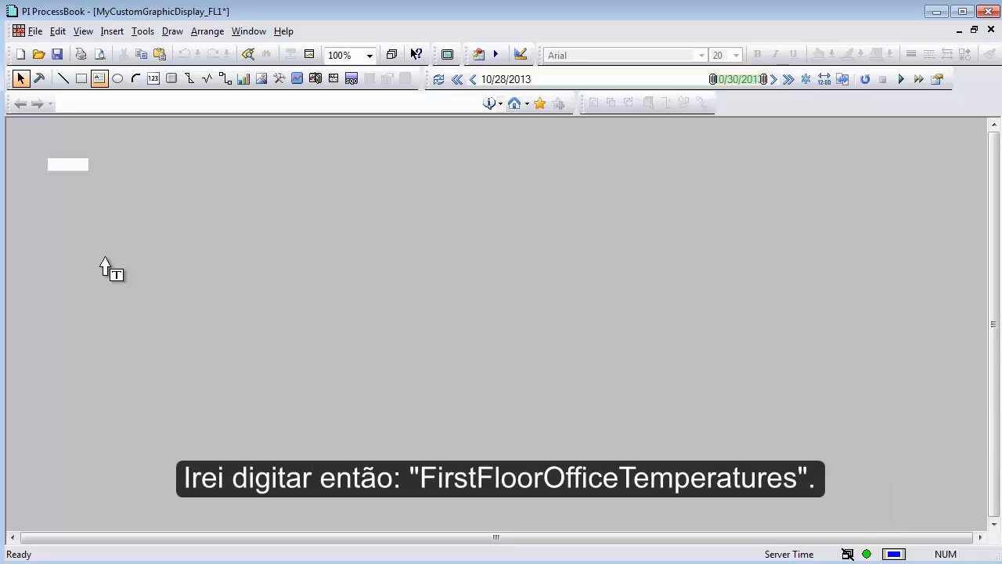
{"action": "type", "text": "Office Temperatures"}
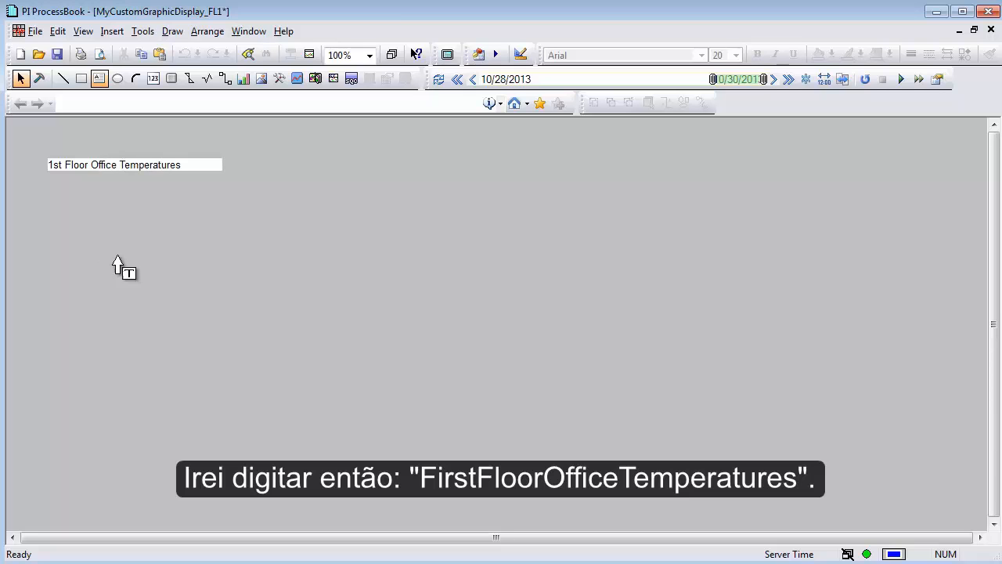
{"action": "left_click", "coordinate": [167, 224]}
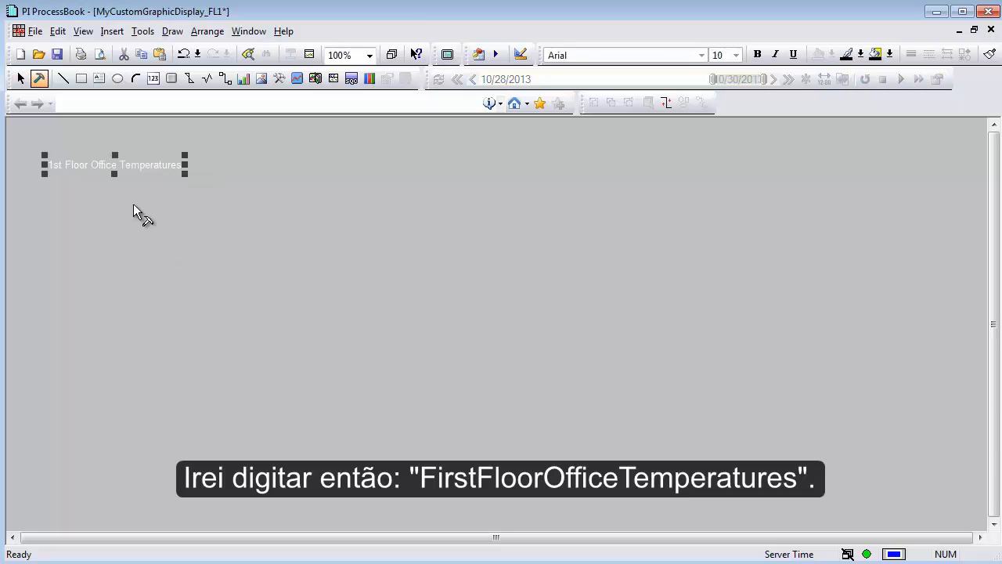
Nudge the title slightly upward and set its font size to 24.
{"action": "left_click_drag", "start_coordinate": [137, 167], "coordinate": [141, 159]}
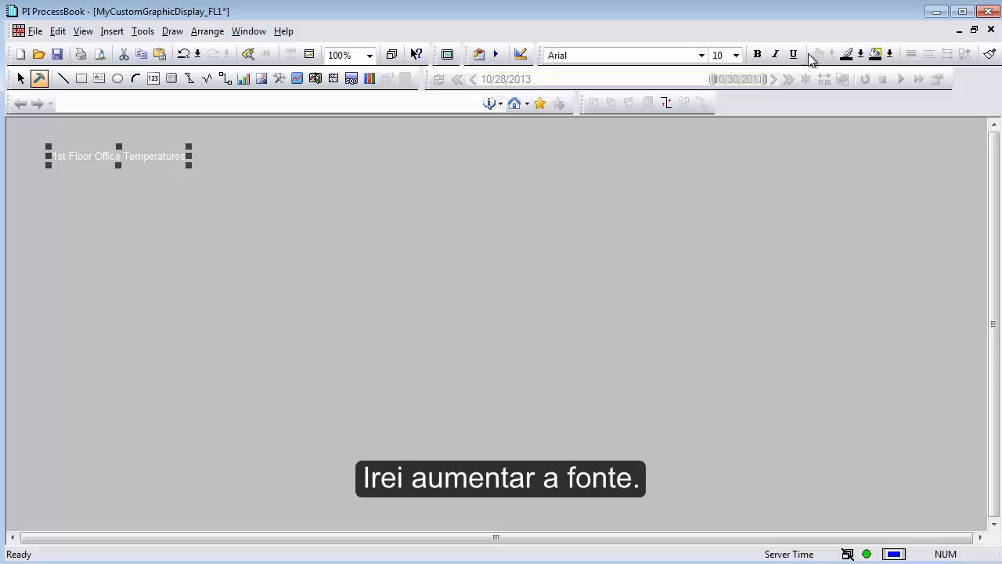
{"action": "left_click", "coordinate": [736, 55]}
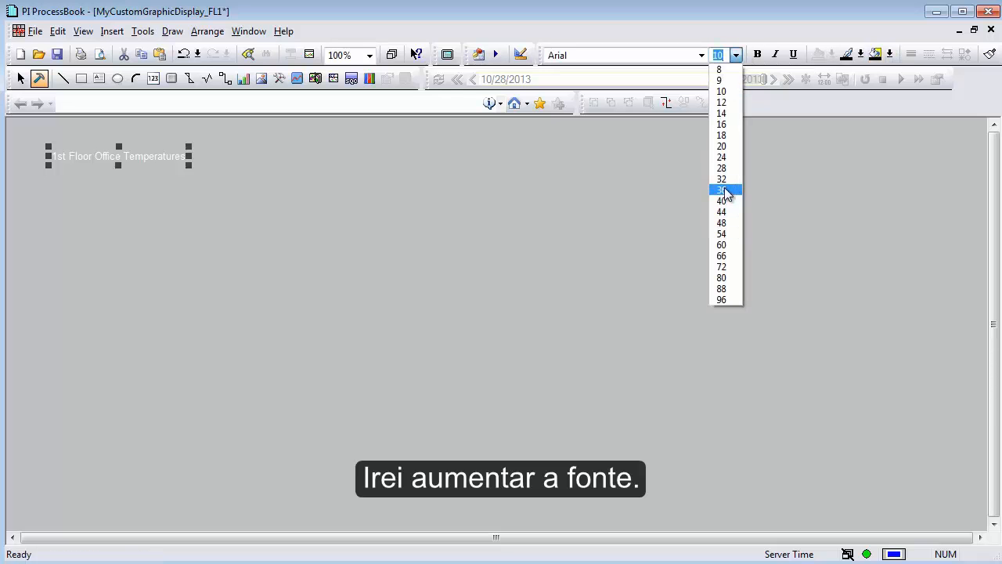
{"action": "left_click", "coordinate": [725, 156]}
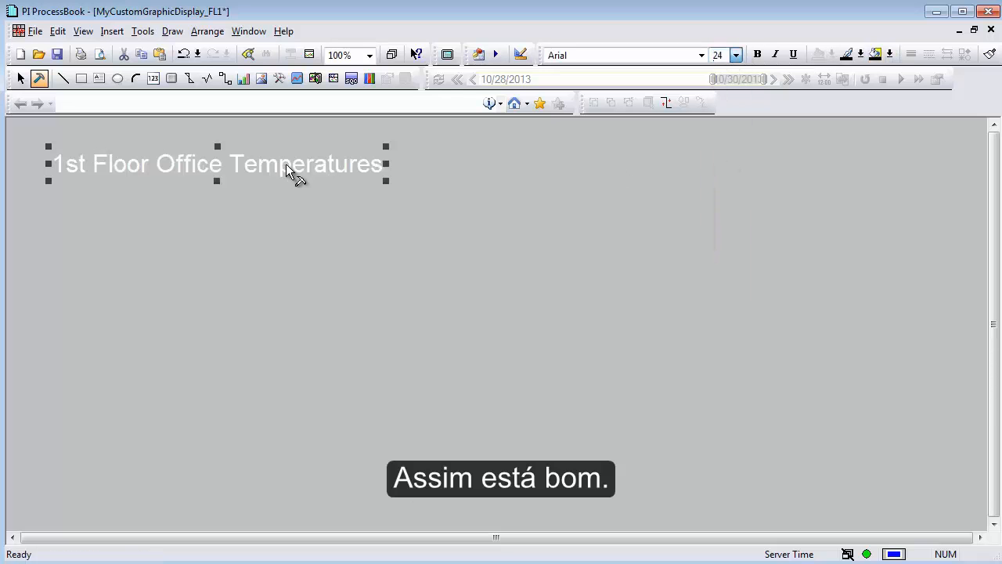
{"action": "left_click", "coordinate": [251, 207]}
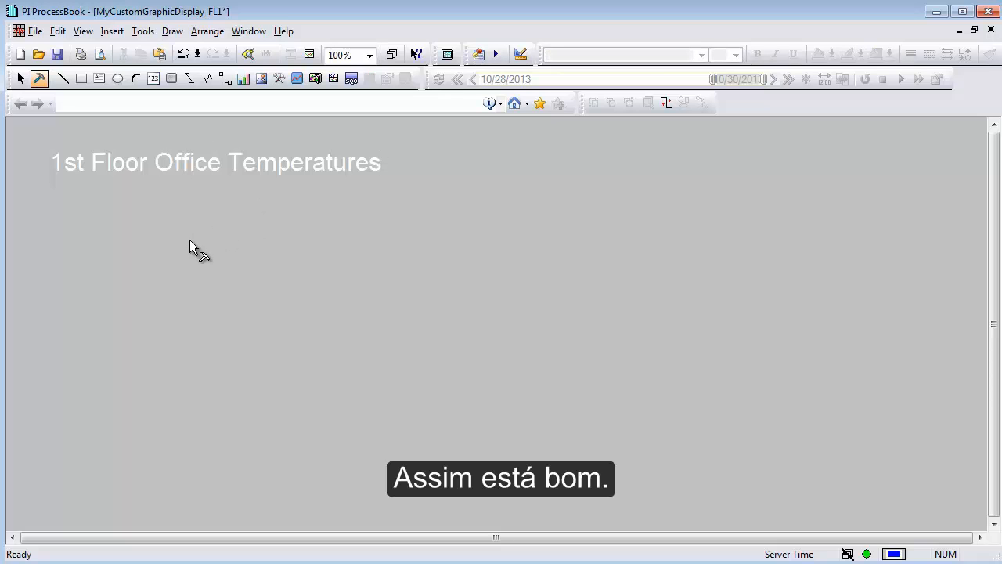
Draw a large background rectangle below the title, spanning the display, and fill it with purple.
{"action": "left_click", "coordinate": [81, 78]}
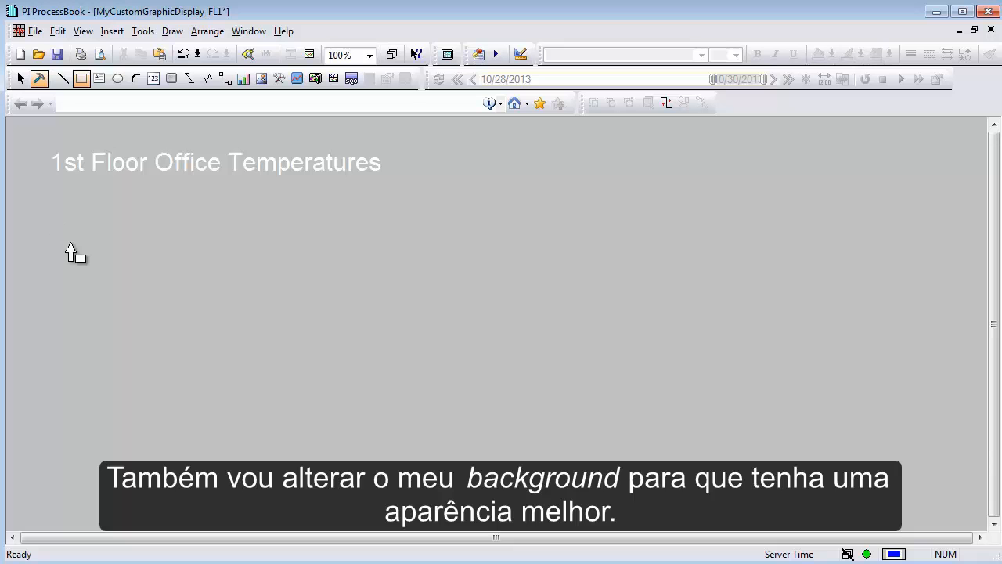
{"action": "left_click_drag", "start_coordinate": [34, 174], "coordinate": [968, 502]}
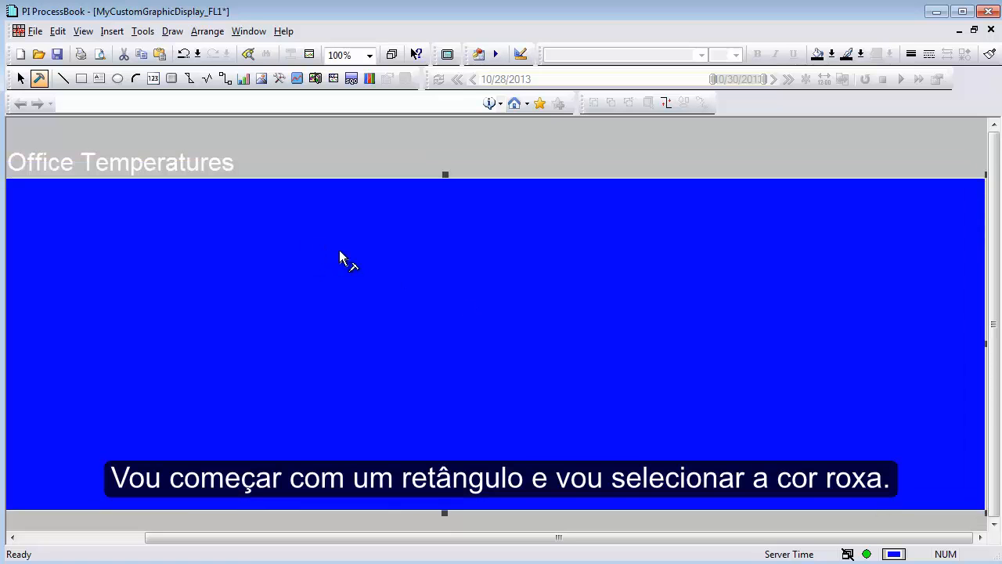
{"action": "left_click", "coordinate": [831, 55]}
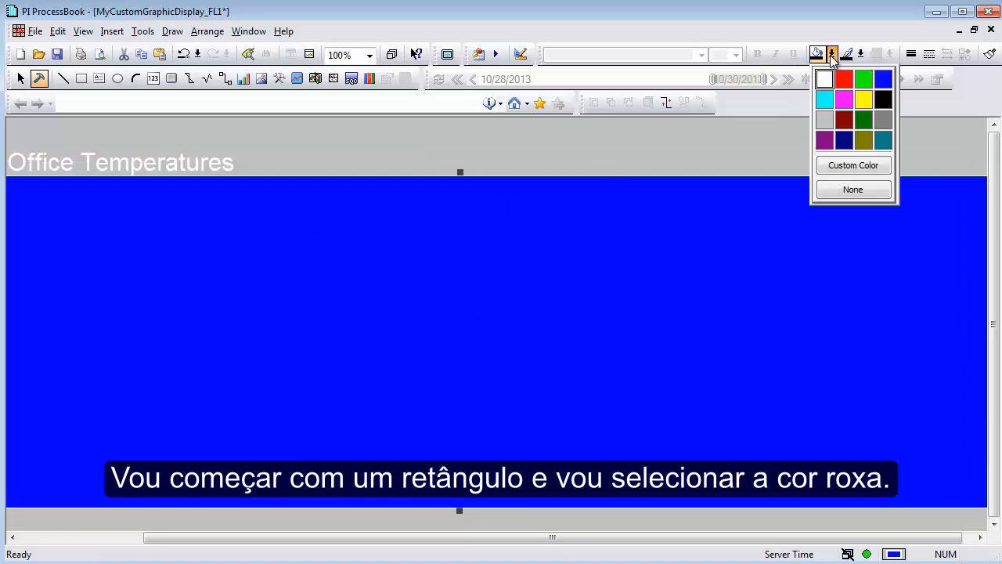
{"action": "left_click", "coordinate": [824, 141]}
Shift the purple rectangle slightly and send it to the back of the display.
{"action": "mouse_move", "coordinate": [507, 246]}
{"action": "left_mouse_down"}
{"action": "mouse_move", "coordinate": [520, 220]}
{"action": "mouse_move", "coordinate": [517, 243]}
{"action": "left_mouse_up"}
{"action": "left_click_drag", "start_coordinate": [358, 244], "coordinate": [380, 223]}
{"action": "left_click_drag", "start_coordinate": [234, 192], "coordinate": [240, 223]}
{"action": "right_click", "coordinate": [260, 223]}
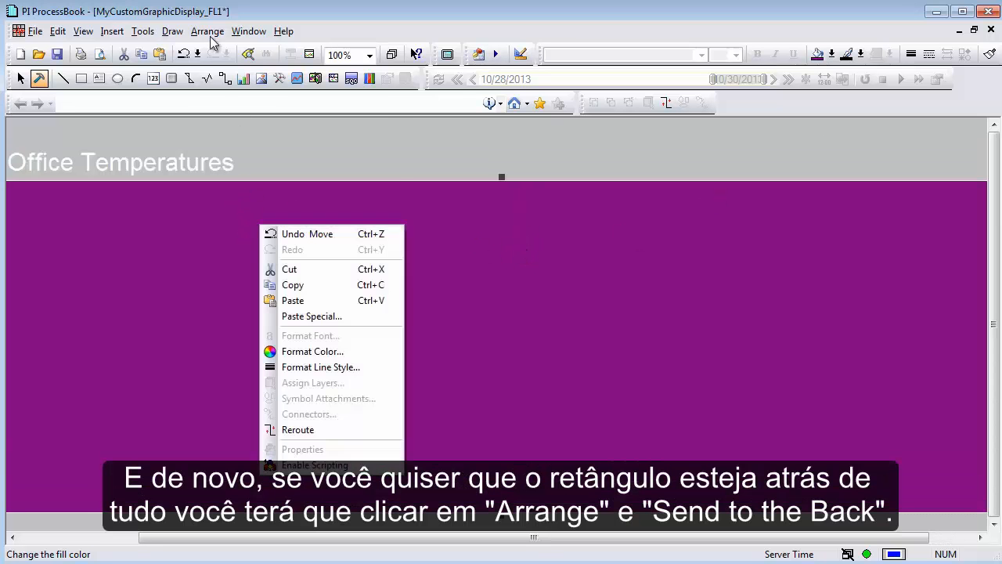
{"action": "left_click", "coordinate": [207, 30]}
{"action": "left_click", "coordinate": [245, 115]}
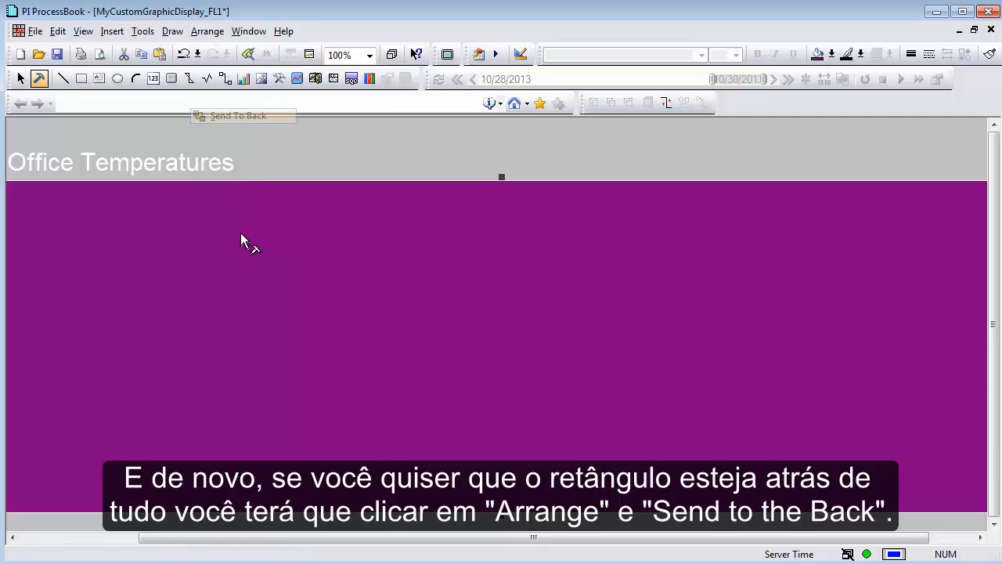
Move and resize the purple rectangle so it spans the display and sits behind the title.
{"action": "left_click_drag", "start_coordinate": [249, 214], "coordinate": [259, 177]}
{"action": "left_click_drag", "start_coordinate": [548, 540], "coordinate": [413, 540]}
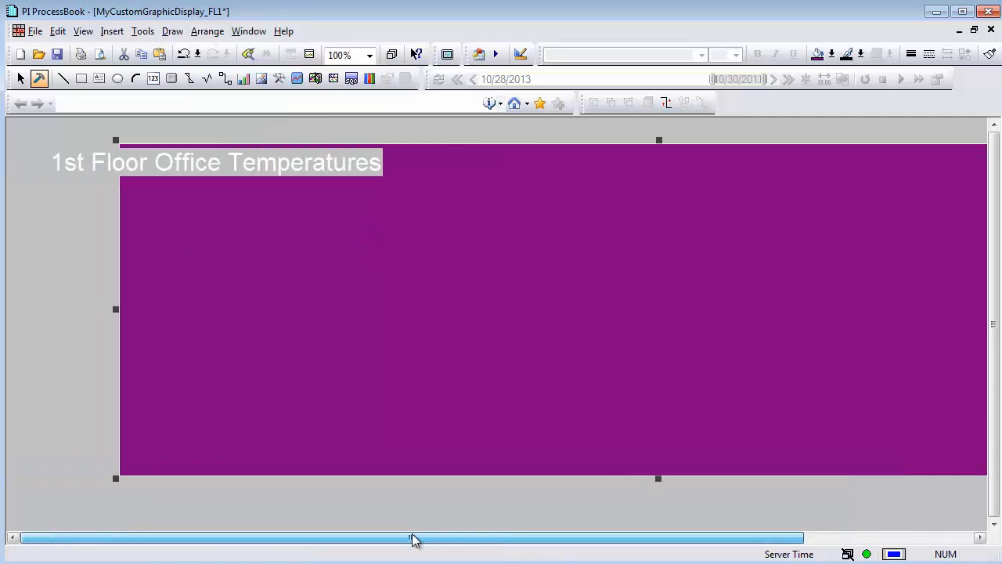
{"action": "left_click_drag", "start_coordinate": [350, 340], "coordinate": [316, 323]}
{"action": "left_click_drag", "start_coordinate": [31, 470], "coordinate": [167, 462]}
{"action": "left_click_drag", "start_coordinate": [469, 405], "coordinate": [319, 403]}
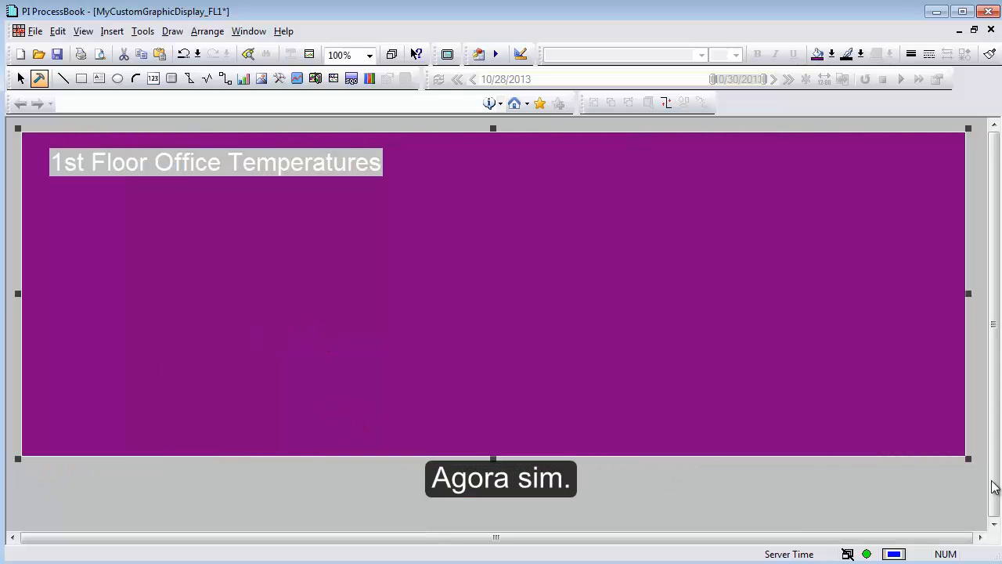
{"action": "left_click_drag", "start_coordinate": [969, 459], "coordinate": [968, 505]}
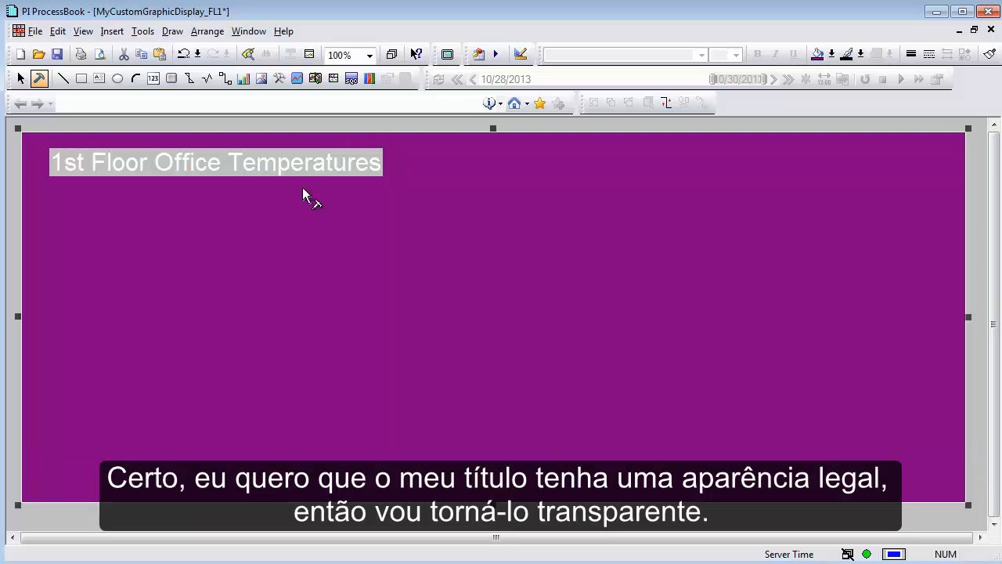
Move the title closer to the purple rectangle's upper-left corner and set its background color to None.
{"action": "left_click", "coordinate": [259, 174]}
{"action": "left_click_drag", "start_coordinate": [237, 172], "coordinate": [236, 167]}
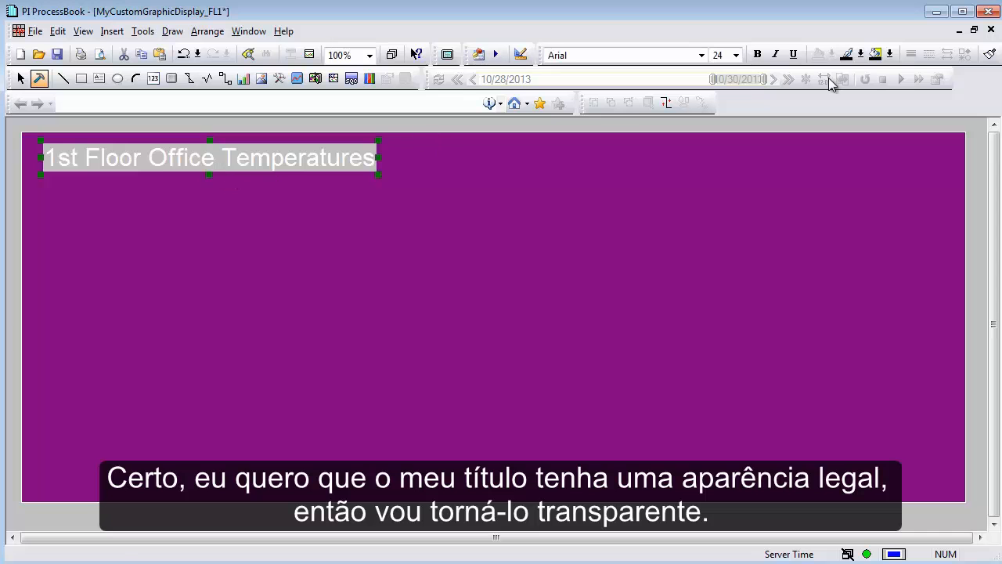
{"action": "left_click", "coordinate": [890, 53]}
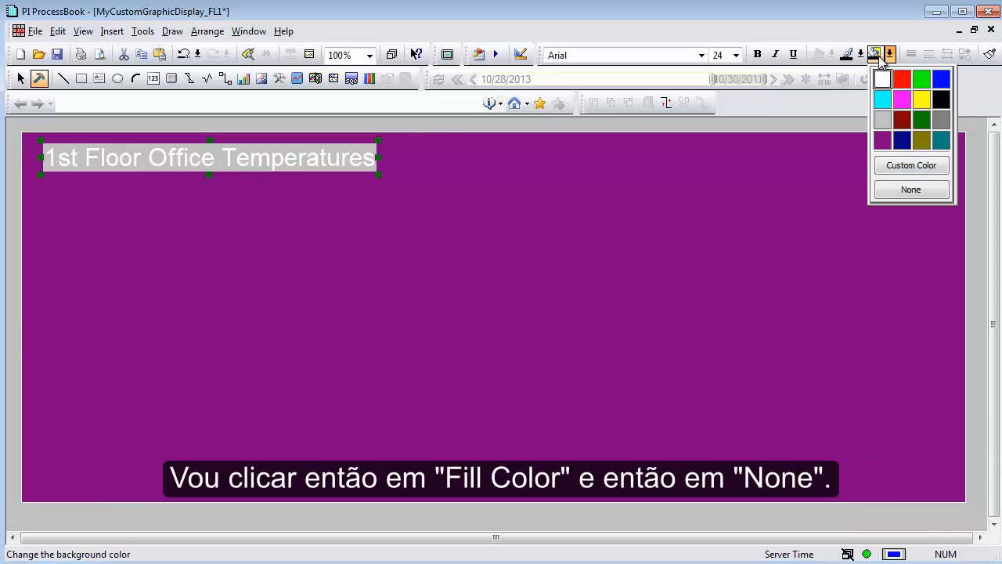
{"action": "left_click", "coordinate": [912, 190]}
{"action": "left_click_drag", "start_coordinate": [296, 161], "coordinate": [287, 160]}
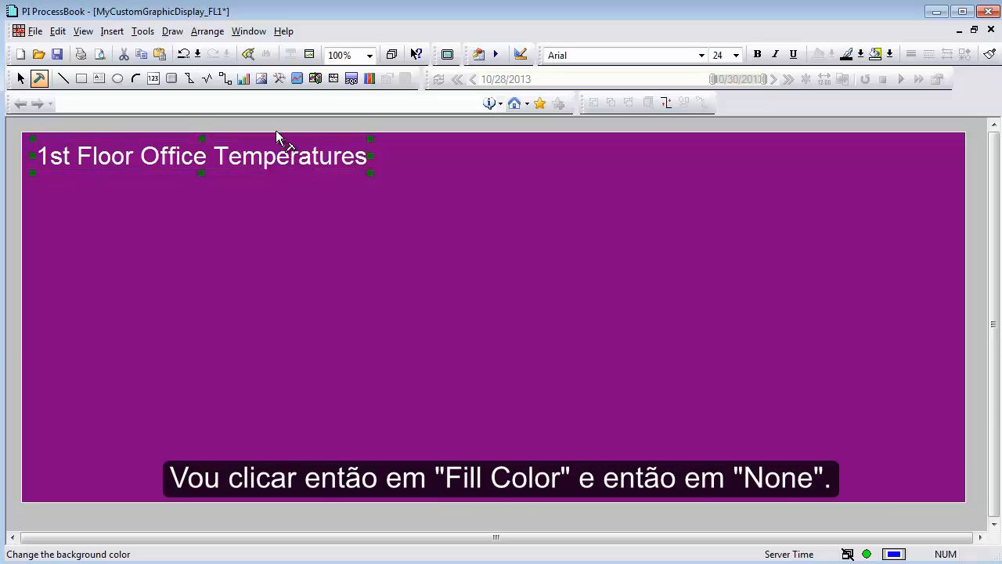
{"action": "left_click", "coordinate": [274, 133]}
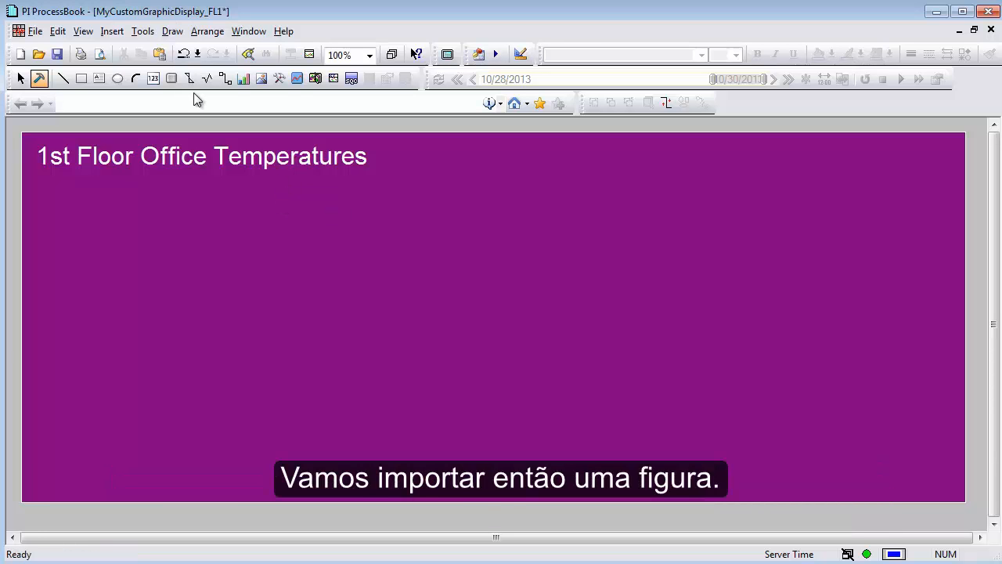
Embed the FirstFloorSchematic.png image from the Desktop below the title, stretched to fit its bounding rectangle while retaining the aspect ratio.
{"action": "left_click", "coordinate": [262, 79]}
{"action": "left_click_drag", "start_coordinate": [61, 192], "coordinate": [850, 493]}
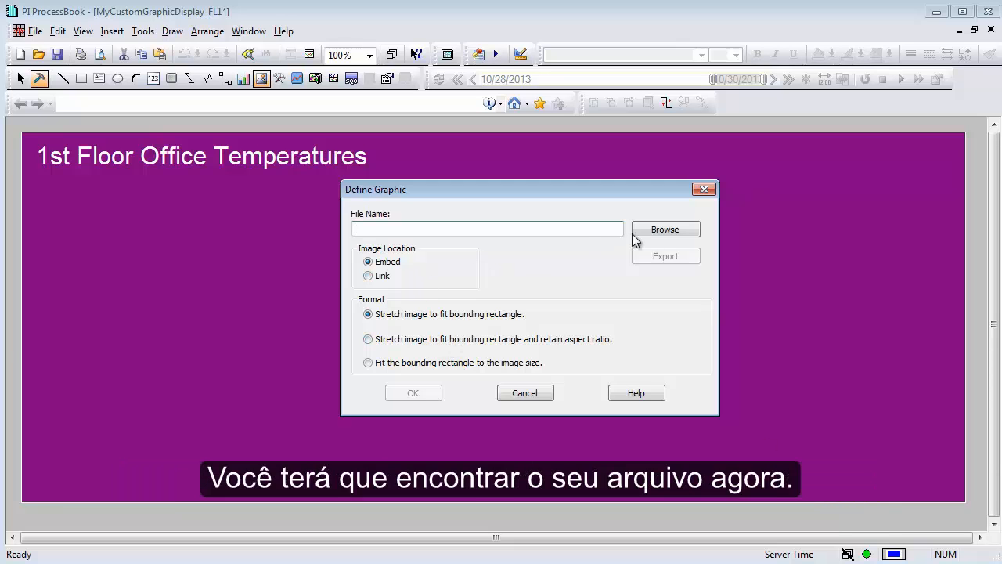
{"action": "left_click", "coordinate": [659, 232]}
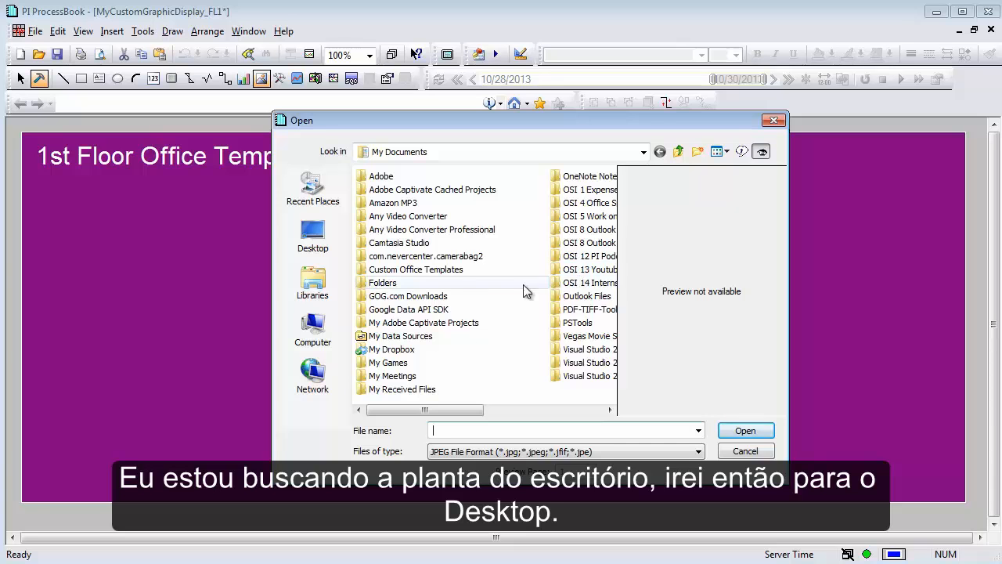
{"action": "left_click", "coordinate": [308, 237]}
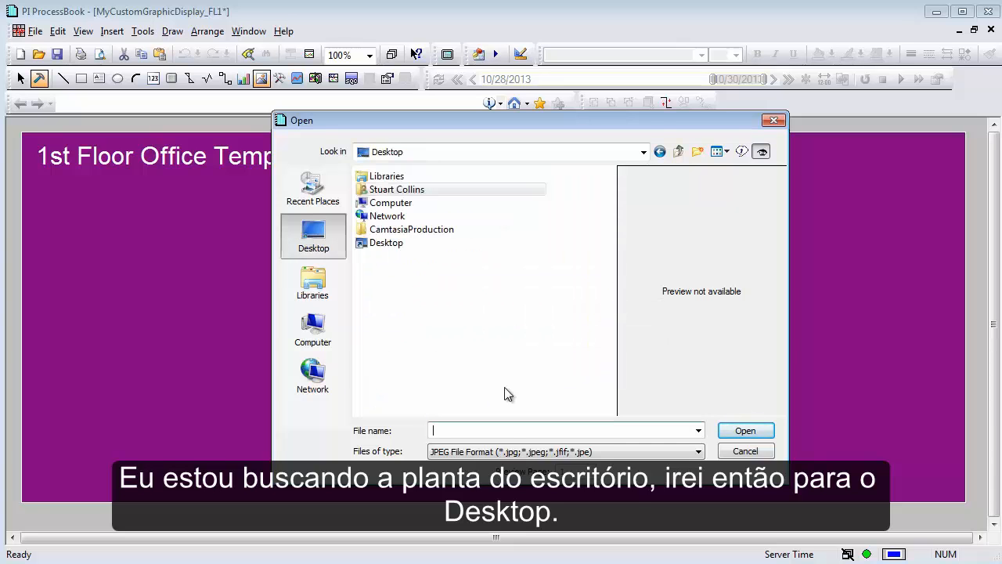
{"action": "left_click", "coordinate": [698, 454]}
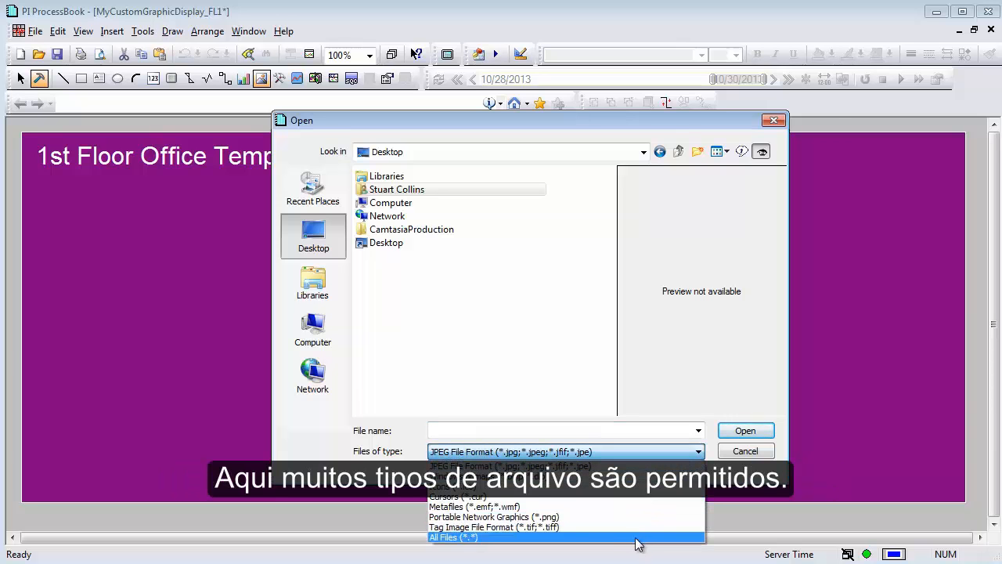
{"action": "left_click", "coordinate": [579, 516]}
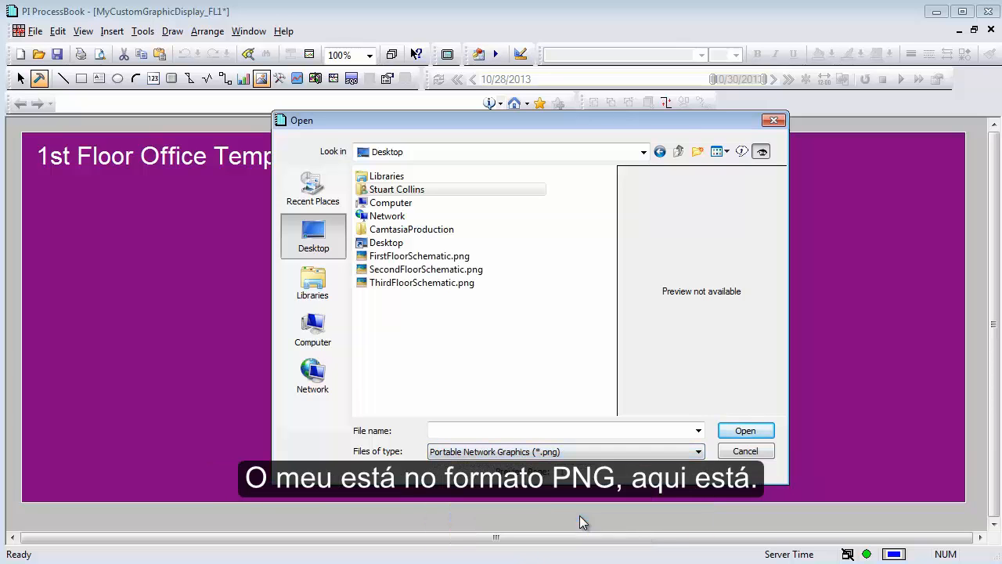
{"action": "left_click", "coordinate": [426, 259]}
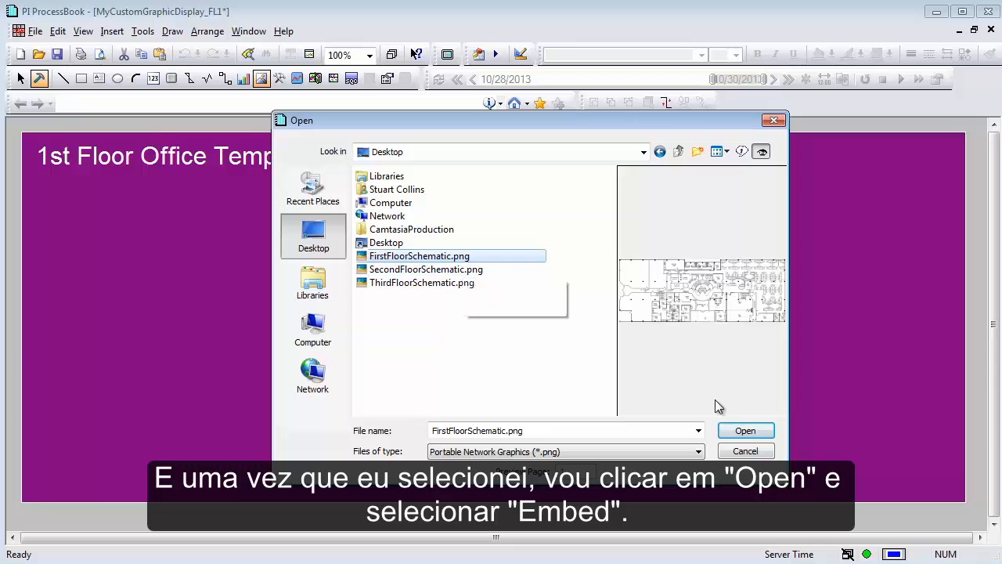
{"action": "left_click", "coordinate": [744, 431]}
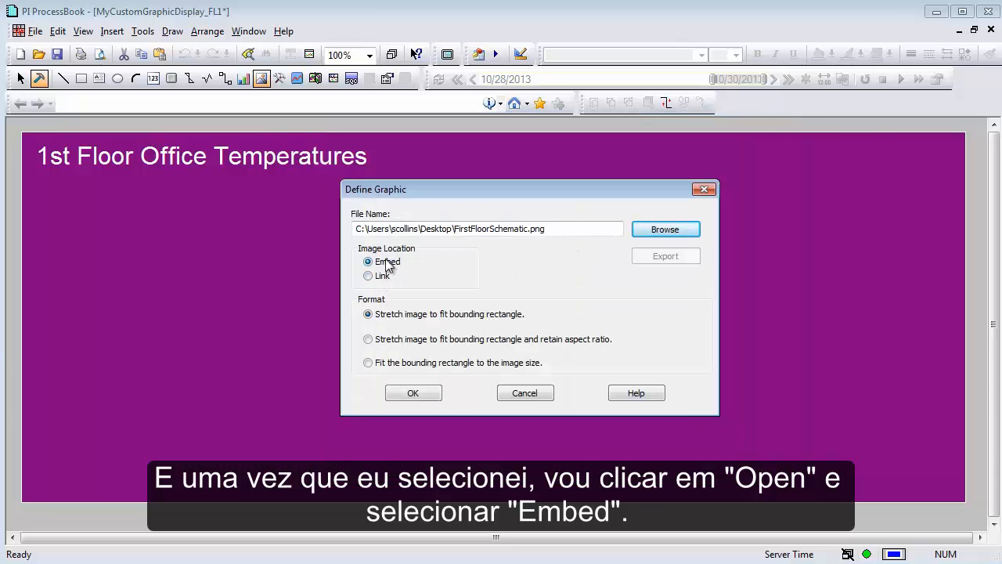
{"action": "left_click", "coordinate": [420, 341]}
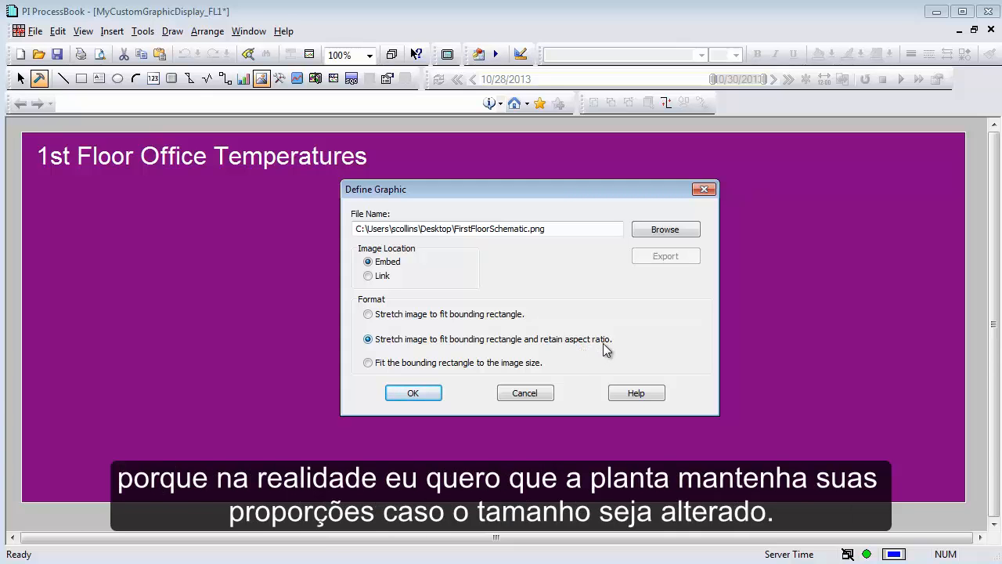
{"action": "left_click", "coordinate": [427, 394]}
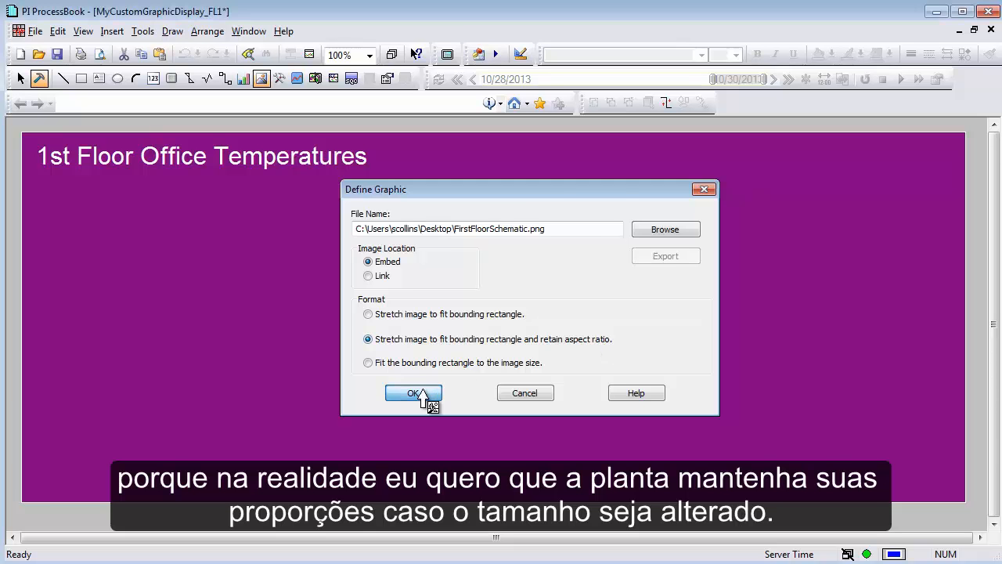
Enlarge and position the floor plan on the purple rectangle below the title, and give the rectangle a thick black border.
{"action": "left_click_drag", "start_coordinate": [423, 356], "coordinate": [377, 338]}
{"action": "left_click_drag", "start_coordinate": [788, 448], "coordinate": [926, 347]}
{"action": "left_click", "coordinate": [962, 500]}
{"action": "mouse_move", "coordinate": [621, 359]}
{"action": "left_mouse_down"}
{"action": "mouse_move", "coordinate": [608, 359]}
{"action": "mouse_move", "coordinate": [647, 360]}
{"action": "mouse_move", "coordinate": [633, 368]}
{"action": "left_mouse_up"}
{"action": "left_click", "coordinate": [842, 372]}
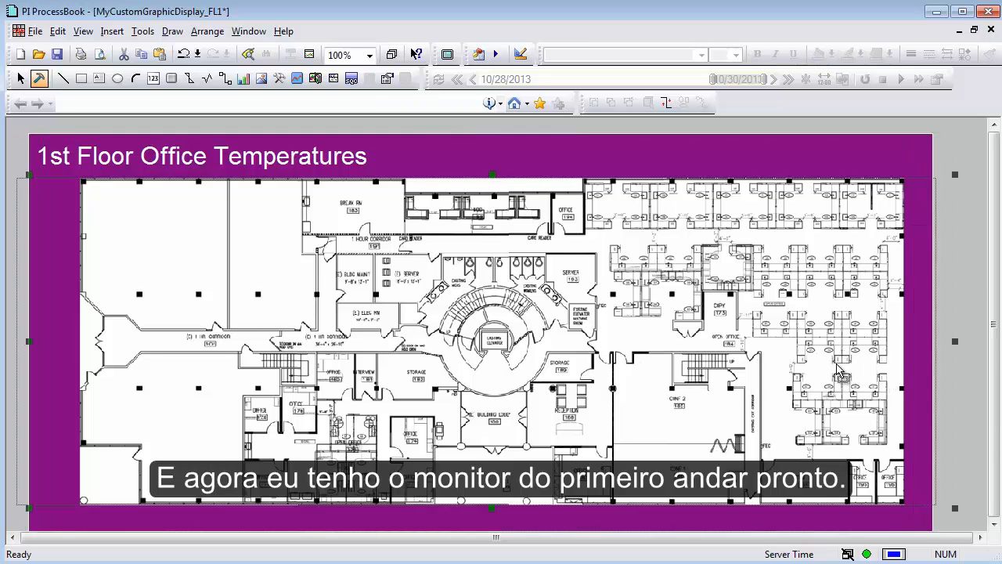
{"action": "left_click_drag", "start_coordinate": [842, 372], "coordinate": [842, 372]}
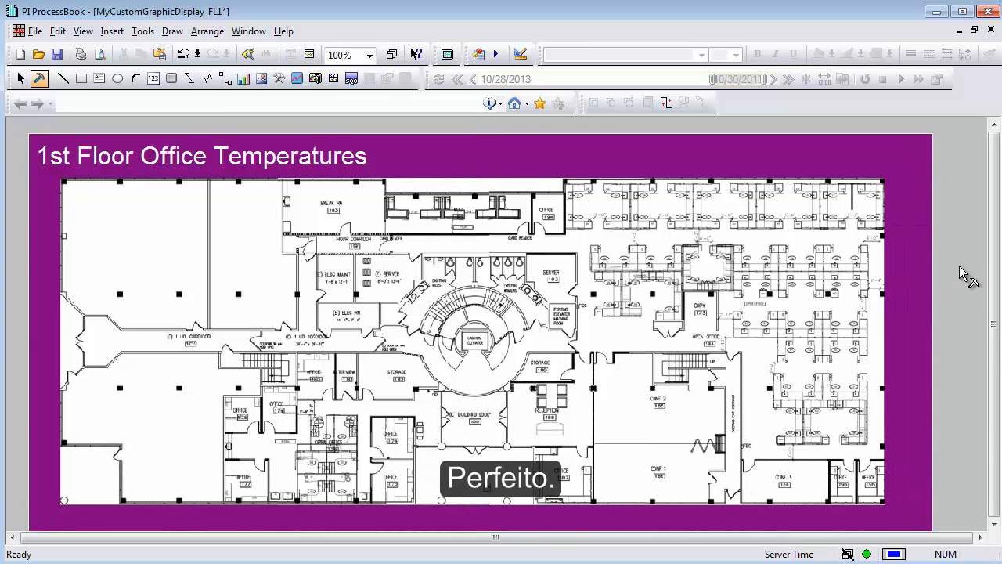
{"action": "left_click", "coordinate": [904, 268]}
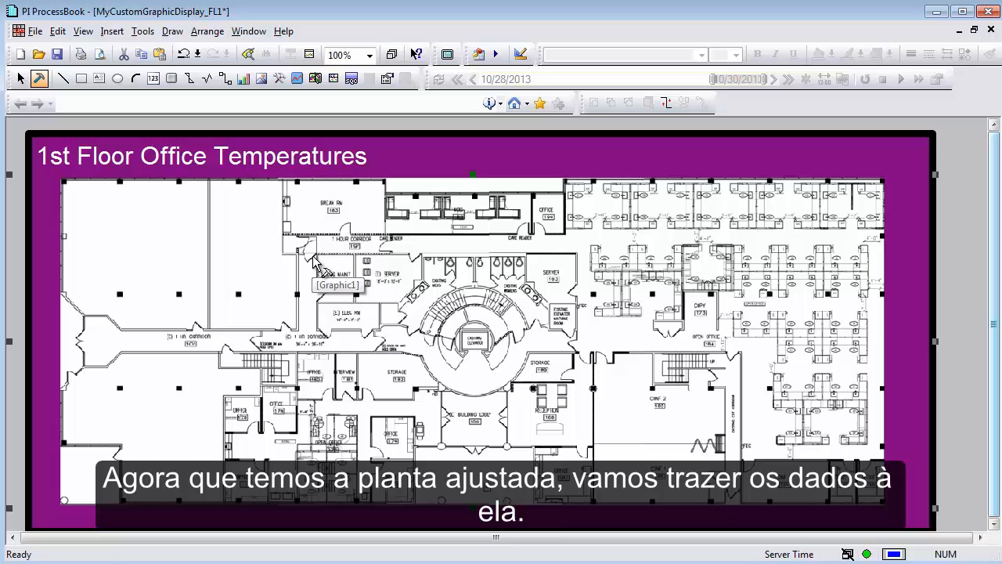
Place a Value object just below the Break Rm's left edge on the floor plan and choose AF2 as its data source.
{"action": "left_click", "coordinate": [155, 79]}
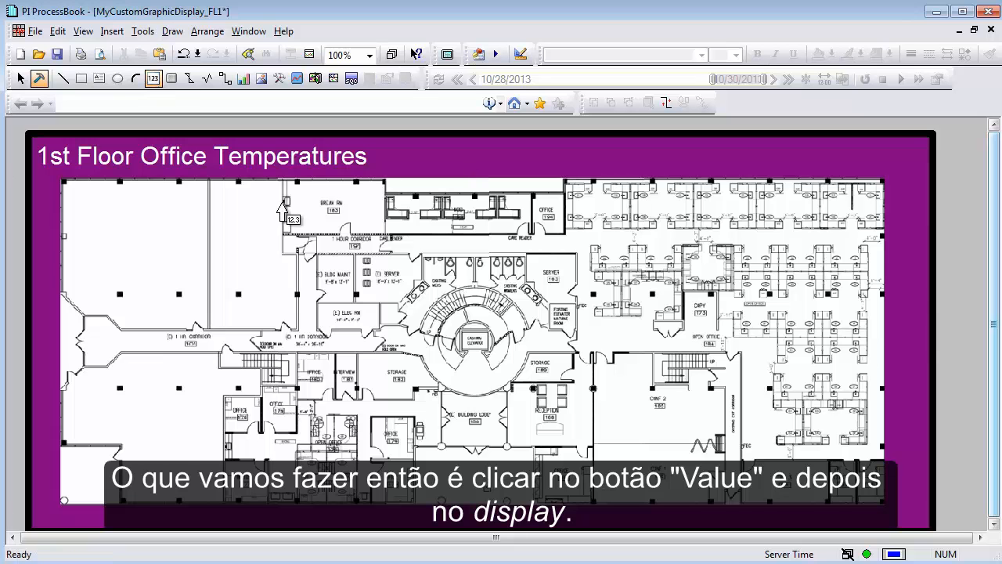
{"action": "left_click", "coordinate": [286, 229]}
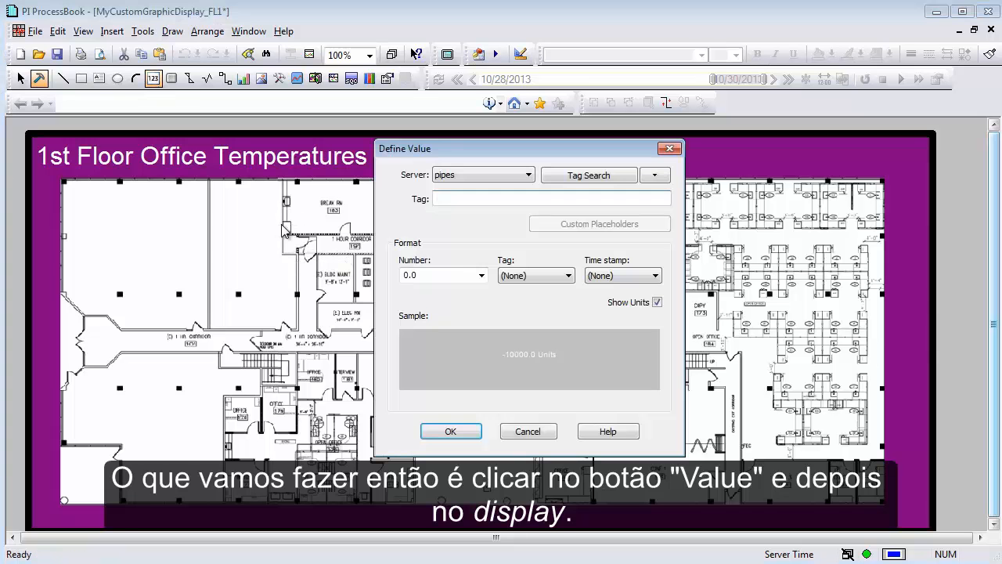
{"action": "mouse_move", "coordinate": [437, 152]}
{"action": "left_mouse_down"}
{"action": "mouse_move", "coordinate": [455, 157]}
{"action": "mouse_move", "coordinate": [444, 160]}
{"action": "left_mouse_up"}
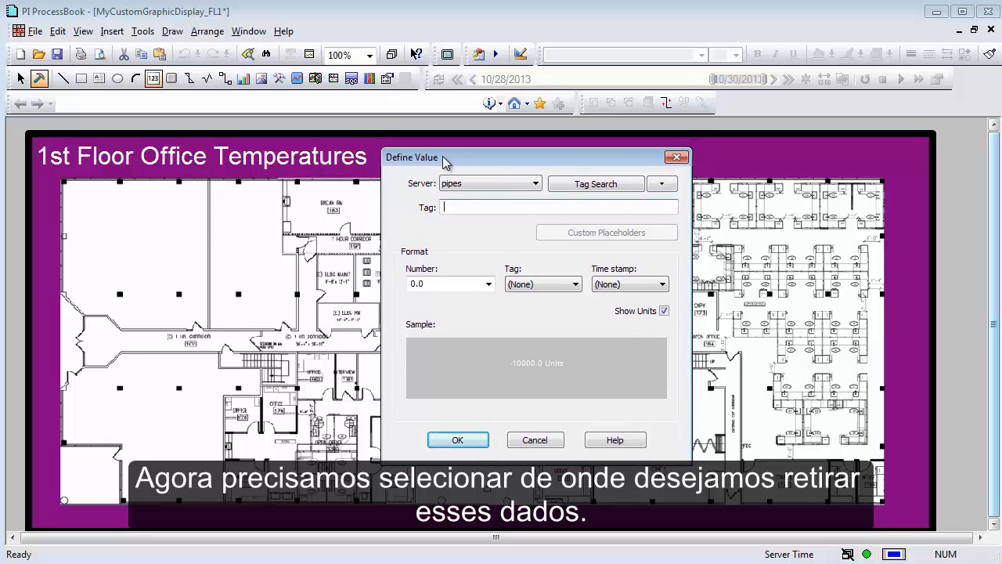
{"action": "left_click", "coordinate": [662, 185]}
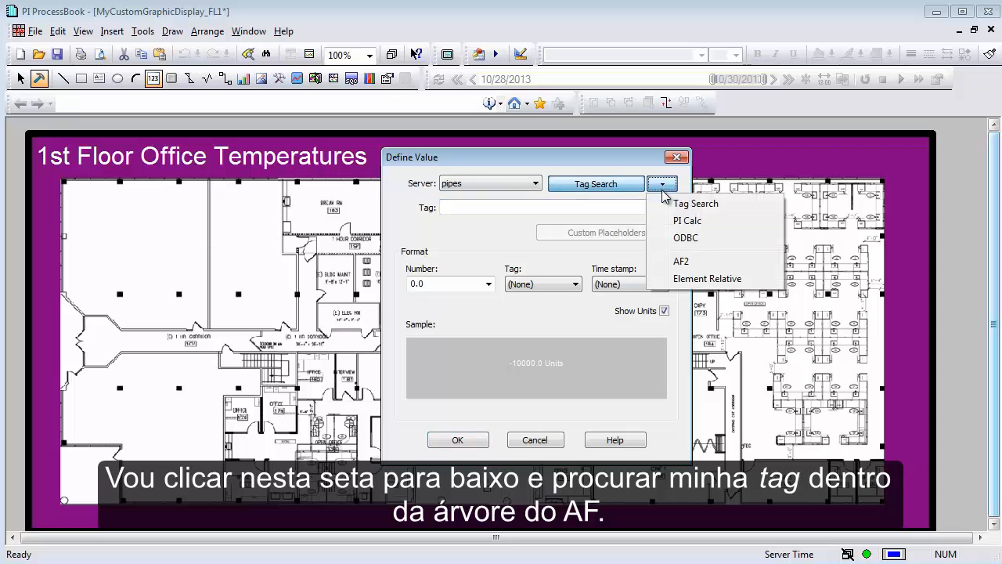
{"action": "left_click", "coordinate": [692, 266]}
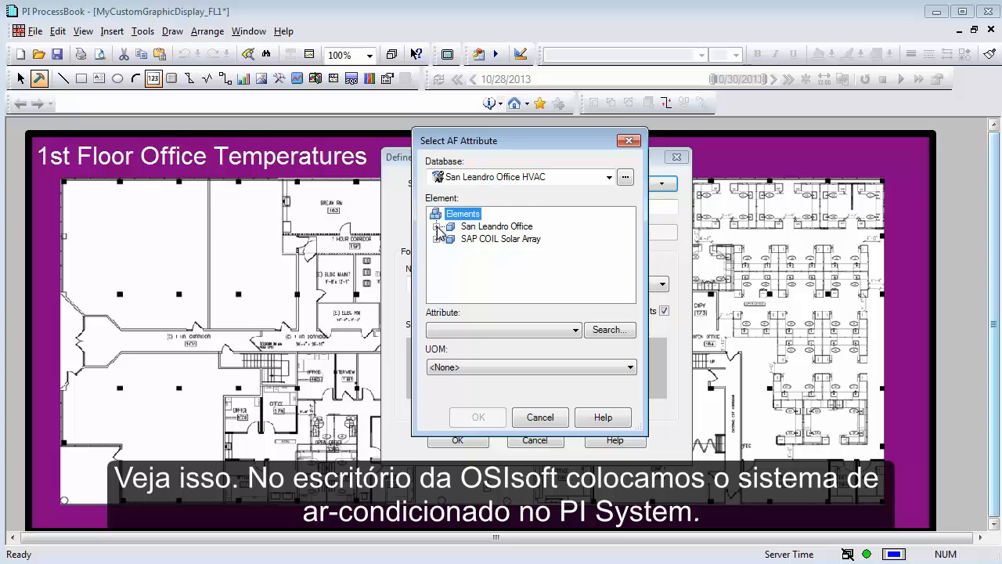
Assign the Room Temperature attribute of VAV1_15, found under San Leandro Office, Floor_1, East_1st_Floor, to the value.
{"action": "left_click", "coordinate": [437, 227]}
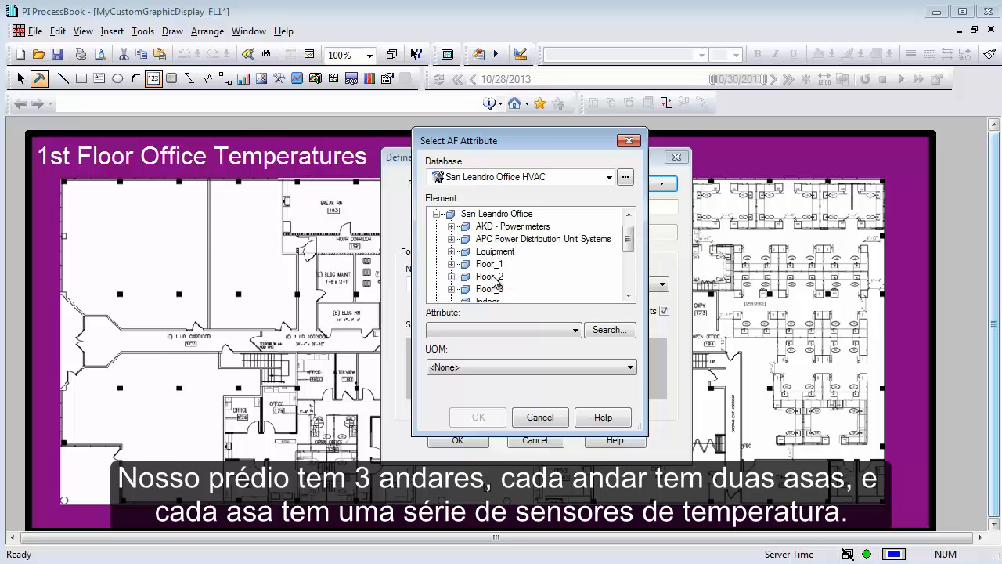
{"action": "left_click", "coordinate": [452, 265]}
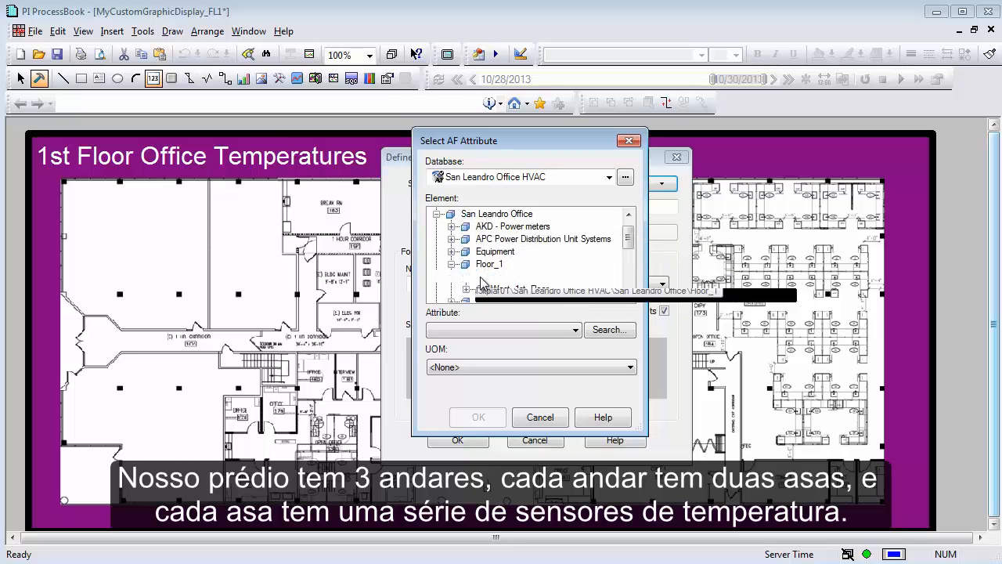
{"action": "left_click", "coordinate": [467, 277]}
{"action": "mouse_move", "coordinate": [632, 246]}
{"action": "left_mouse_down"}
{"action": "mouse_move", "coordinate": [631, 262]}
{"action": "mouse_move", "coordinate": [629, 233]}
{"action": "left_mouse_up"}
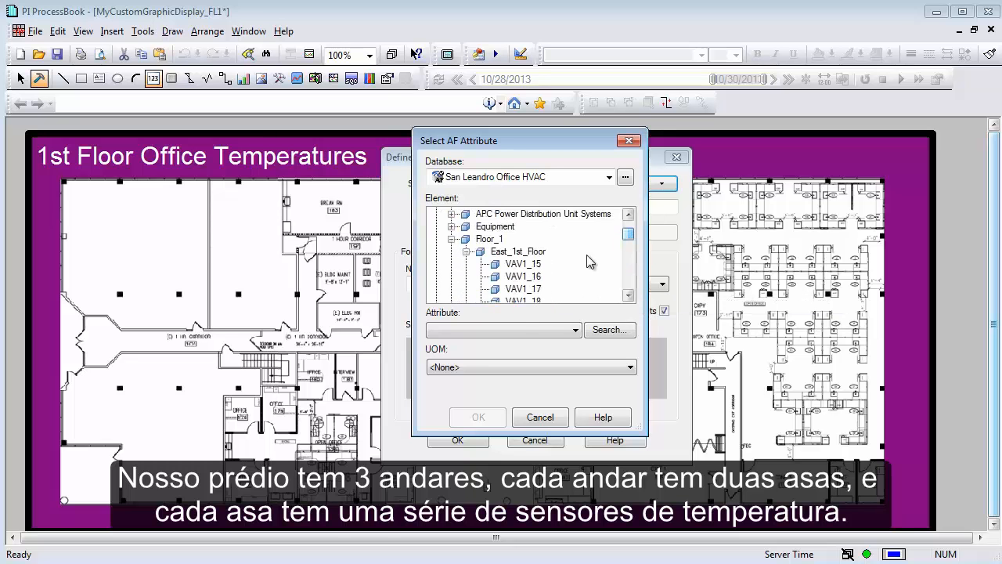
{"action": "left_click", "coordinate": [523, 264]}
{"action": "left_click", "coordinate": [574, 330]}
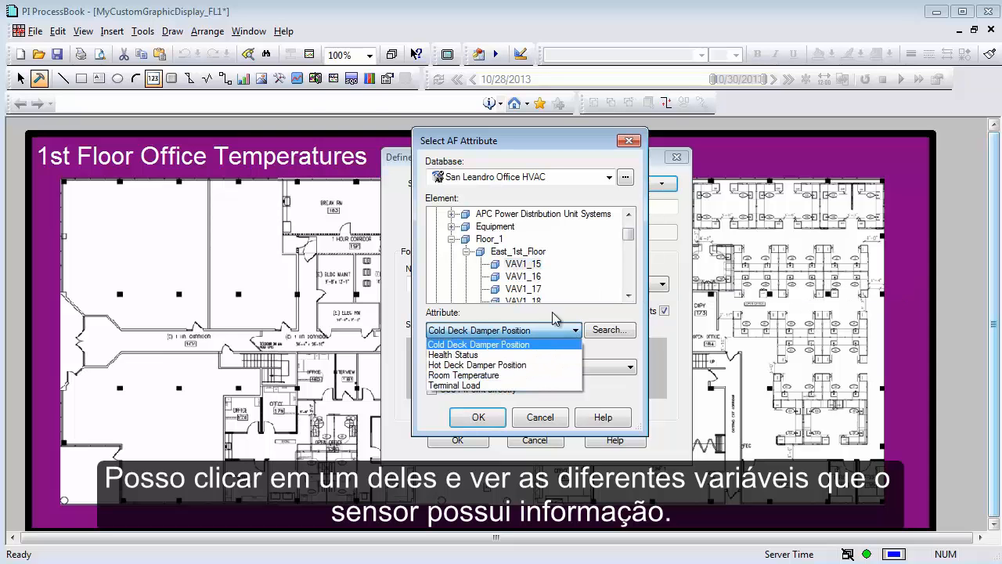
{"action": "left_click", "coordinate": [515, 377]}
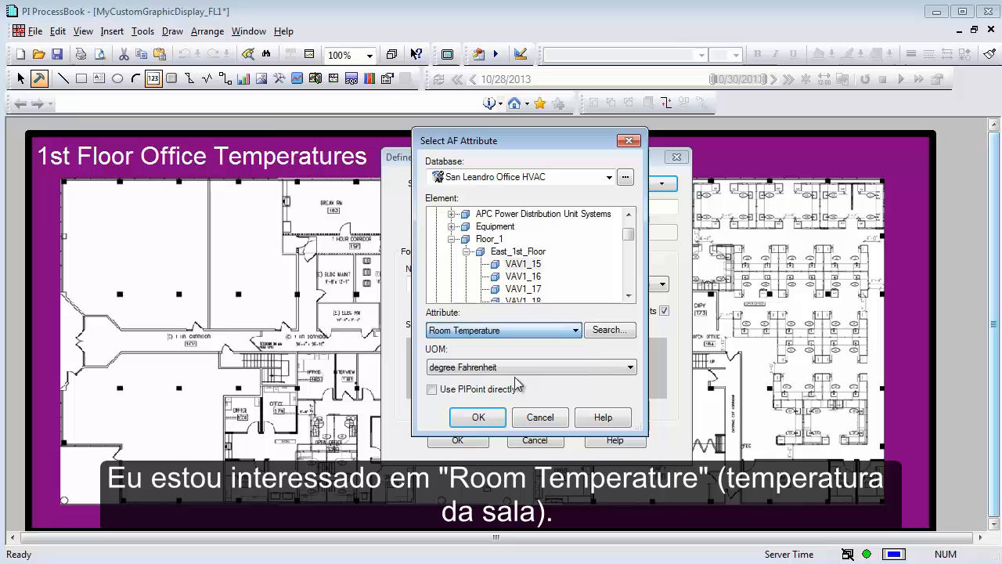
{"action": "left_click", "coordinate": [499, 417]}
Check the VAV1_15 portion of the value's tag path and accept the value definition.
{"action": "left_click_drag", "start_coordinate": [473, 211], "coordinate": [717, 213]}
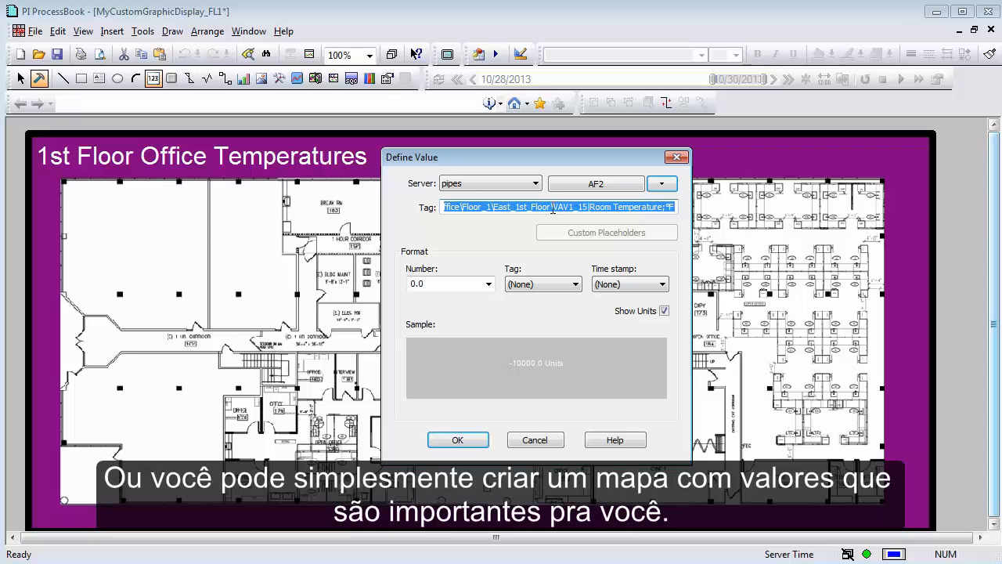
{"action": "left_click", "coordinate": [583, 208]}
{"action": "left_click_drag", "start_coordinate": [590, 210], "coordinate": [550, 212]}
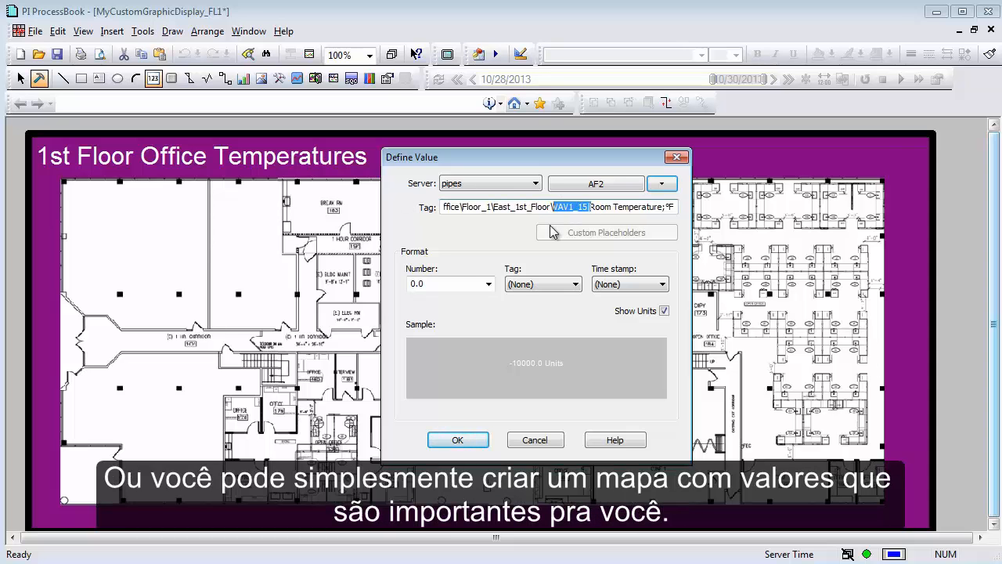
{"action": "left_click", "coordinate": [459, 440]}
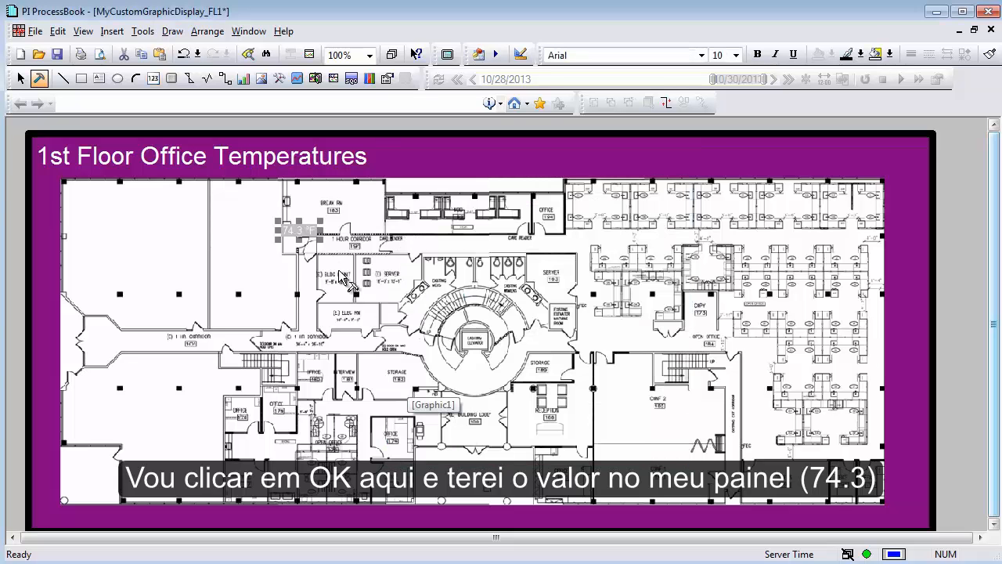
Set the temperature value's font size to 24 and move it over the Bldg Maint room.
{"action": "left_click_drag", "start_coordinate": [304, 235], "coordinate": [323, 235]}
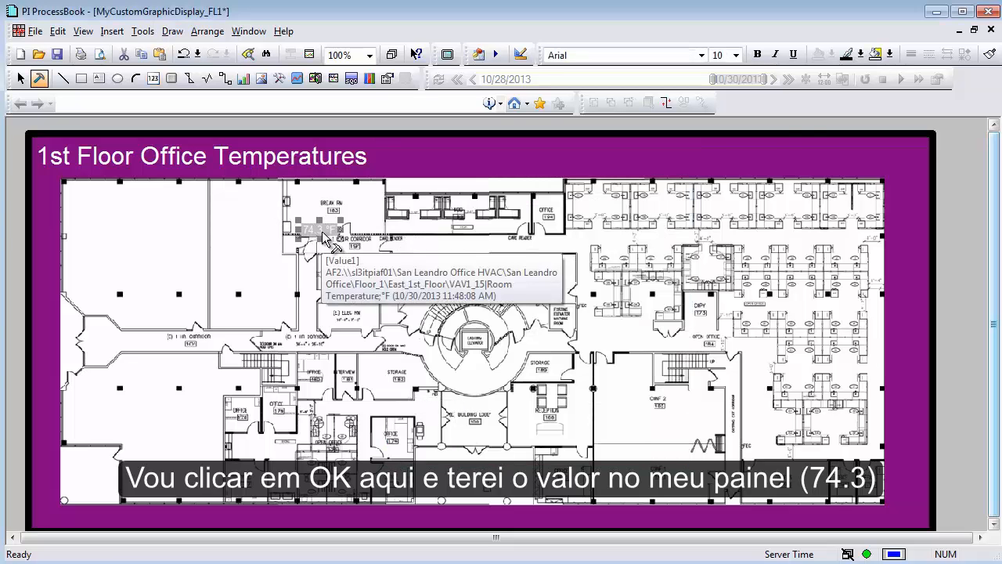
{"action": "left_click", "coordinate": [736, 56]}
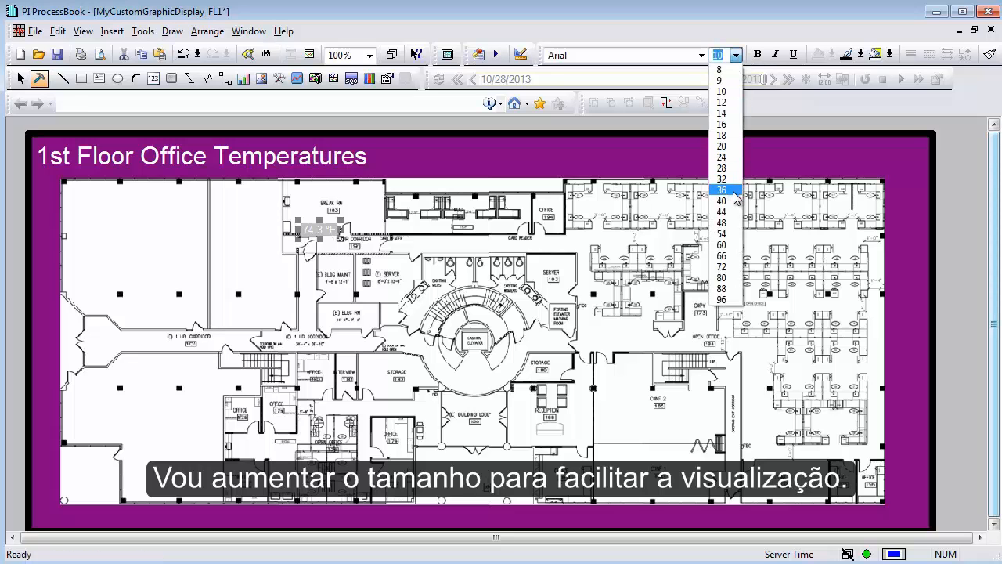
{"action": "left_click", "coordinate": [722, 157]}
{"action": "left_click_drag", "start_coordinate": [352, 235], "coordinate": [352, 270]}
Show the tag name at the top of the temperature value.
{"action": "double_click", "coordinate": [350, 267]}
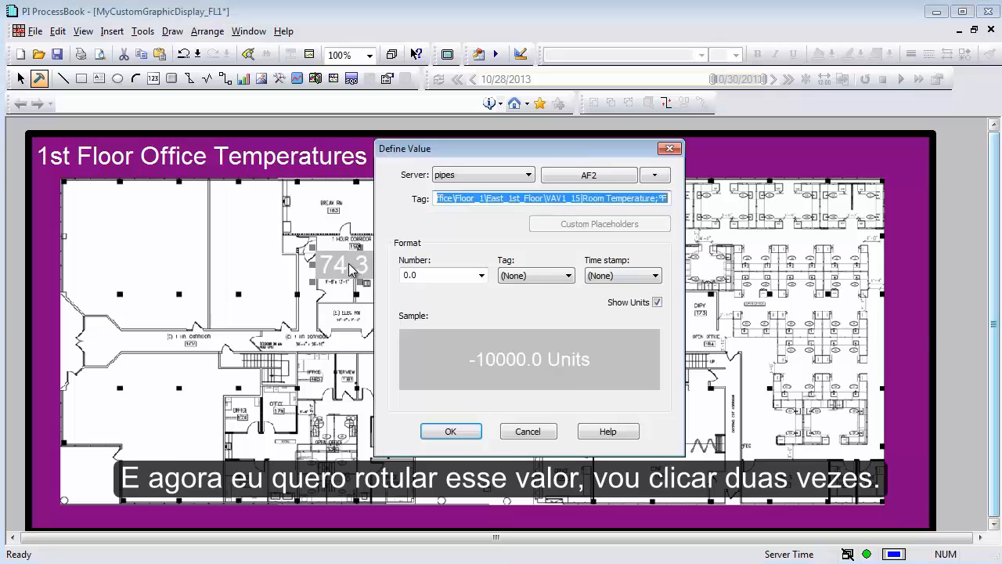
{"action": "left_click", "coordinate": [529, 280]}
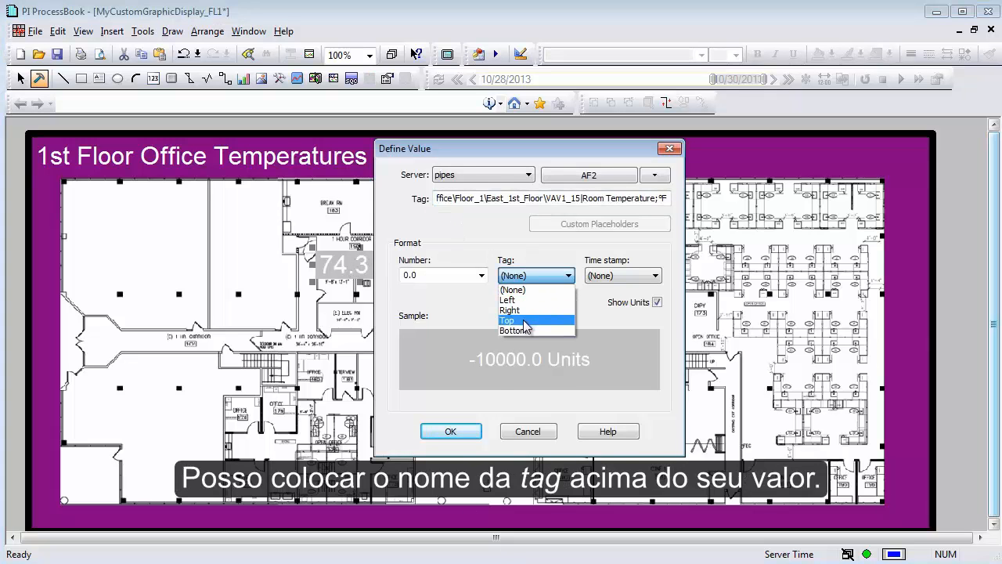
{"action": "left_click", "coordinate": [525, 321]}
{"action": "left_click", "coordinate": [472, 431]}
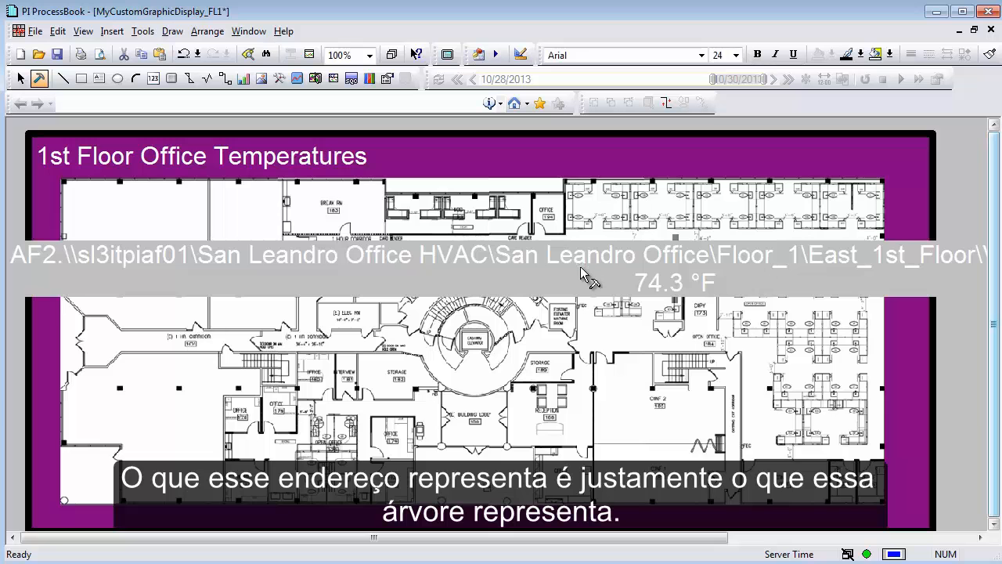
Reopen the value's definition and compare its tag path with the AF tree down to East_1st_Floor, leaving without changes.
{"action": "double_click", "coordinate": [588, 444]}
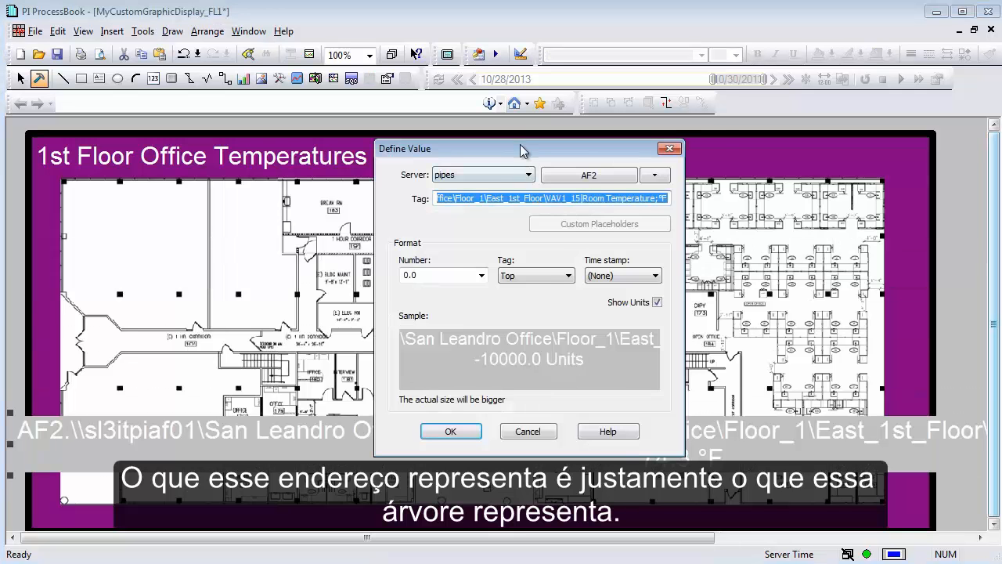
{"action": "left_click_drag", "start_coordinate": [526, 159], "coordinate": [474, 95]}
{"action": "left_click", "coordinate": [603, 110]}
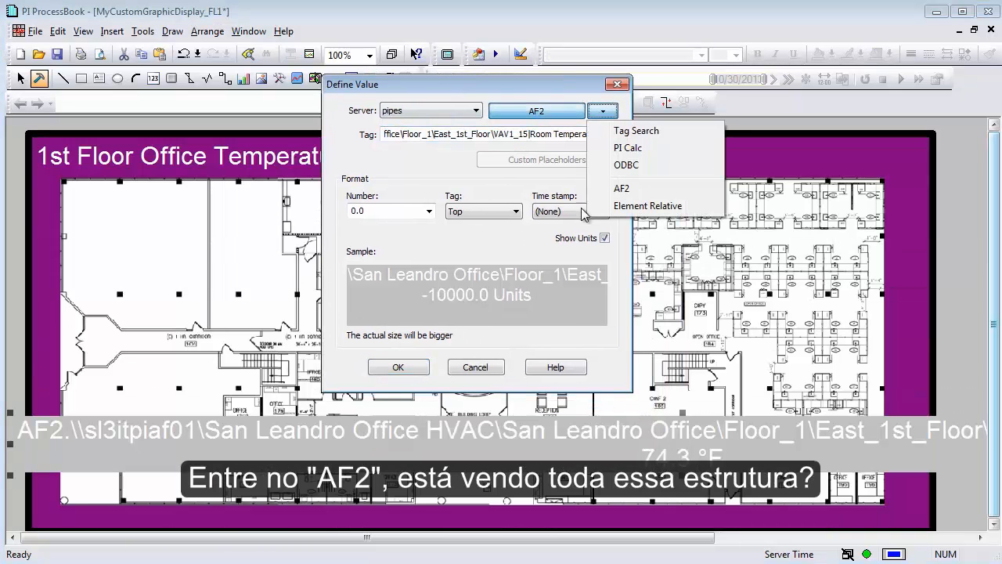
{"action": "left_click", "coordinate": [618, 190]}
{"action": "left_click", "coordinate": [436, 229]}
{"action": "left_click", "coordinate": [452, 264]}
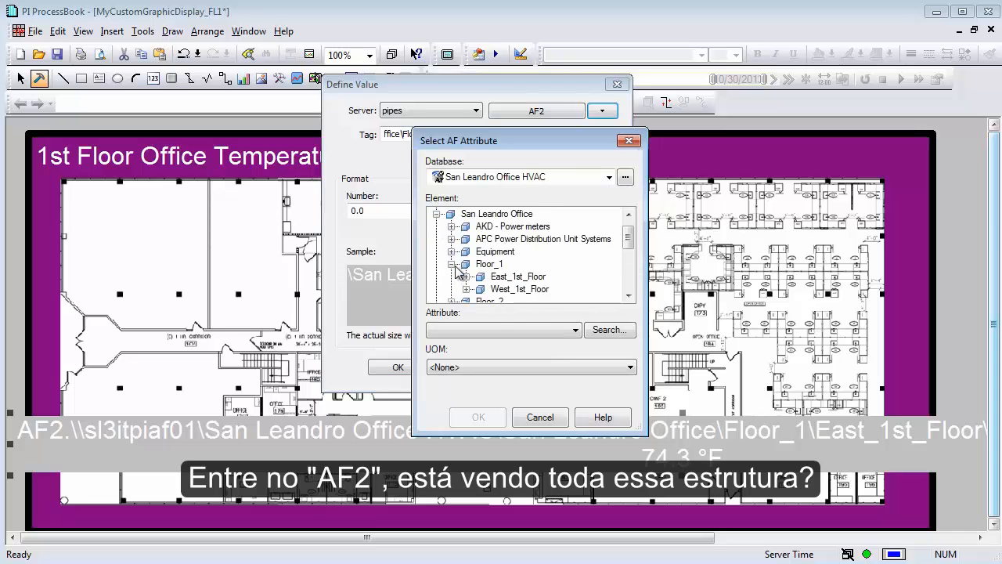
{"action": "left_click", "coordinate": [466, 277]}
{"action": "mouse_move", "coordinate": [629, 245]}
{"action": "left_mouse_down"}
{"action": "mouse_move", "coordinate": [629, 219]}
{"action": "mouse_move", "coordinate": [629, 235]}
{"action": "left_mouse_up"}
{"action": "left_click", "coordinate": [539, 417]}
{"action": "left_click", "coordinate": [475, 364]}
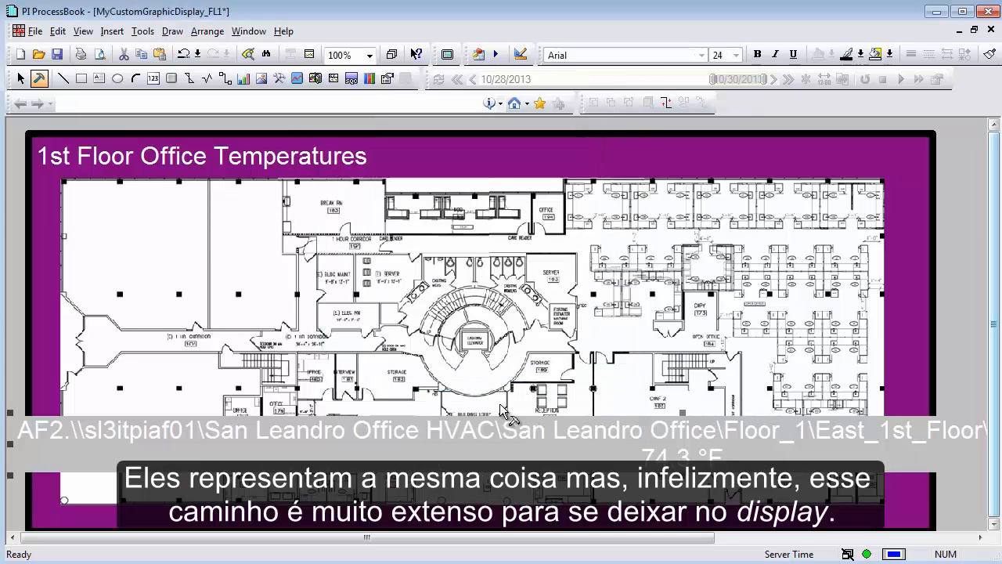
Move the labelled temperature value to the upper part of the floor plan, below the title.
{"action": "left_click_drag", "start_coordinate": [536, 350], "coordinate": [552, 221]}
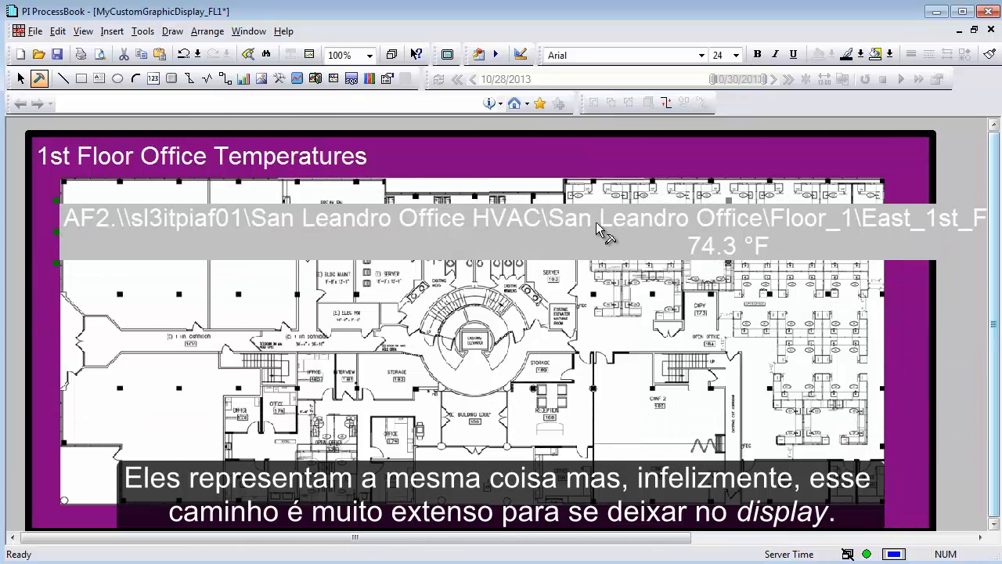
Set the temperature value's tag name display to None and move the value beside the Bldg Maint room.
{"action": "double_click", "coordinate": [574, 226]}
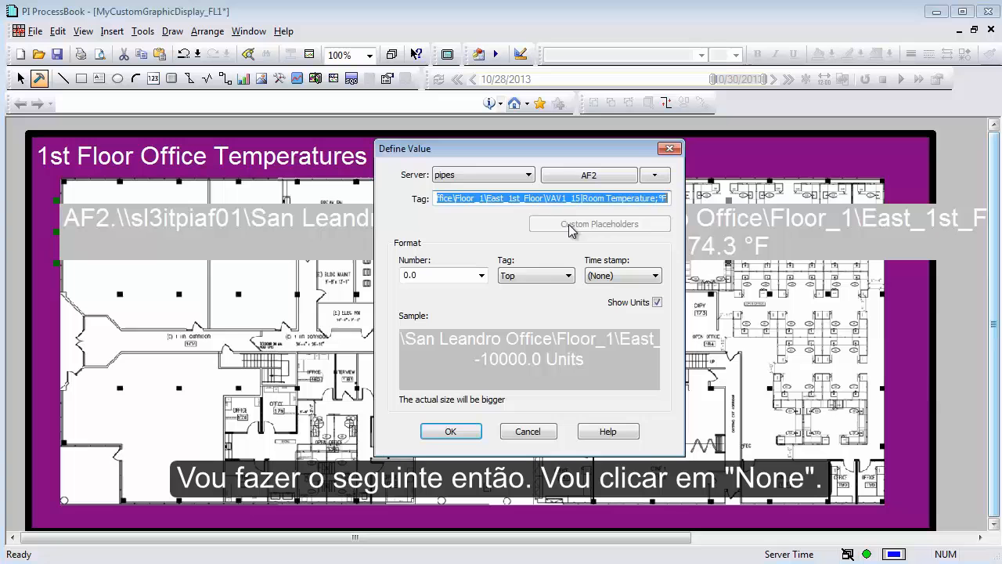
{"action": "left_click", "coordinate": [550, 277]}
{"action": "left_click", "coordinate": [541, 291]}
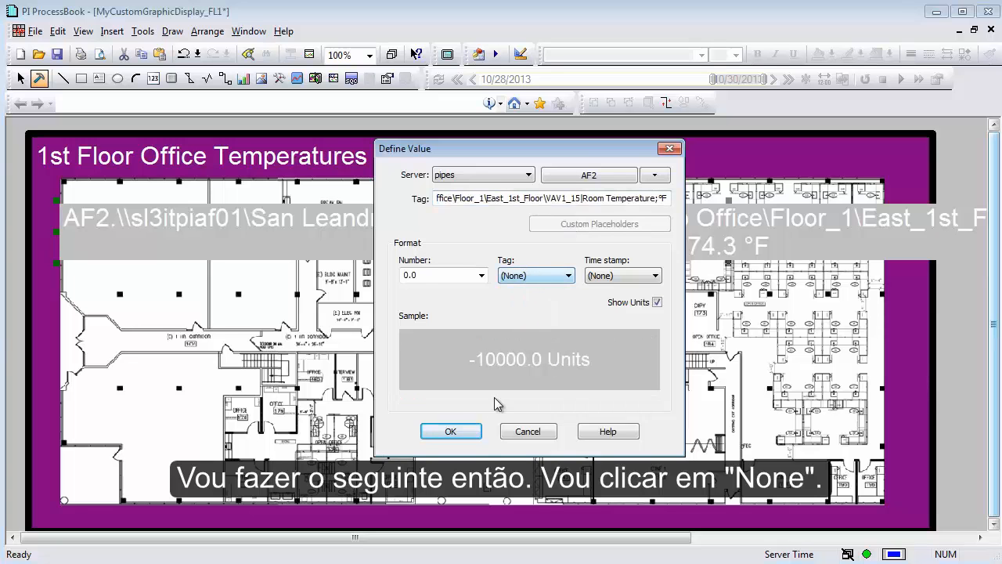
{"action": "left_click", "coordinate": [450, 432]}
{"action": "left_click_drag", "start_coordinate": [125, 221], "coordinate": [320, 252]}
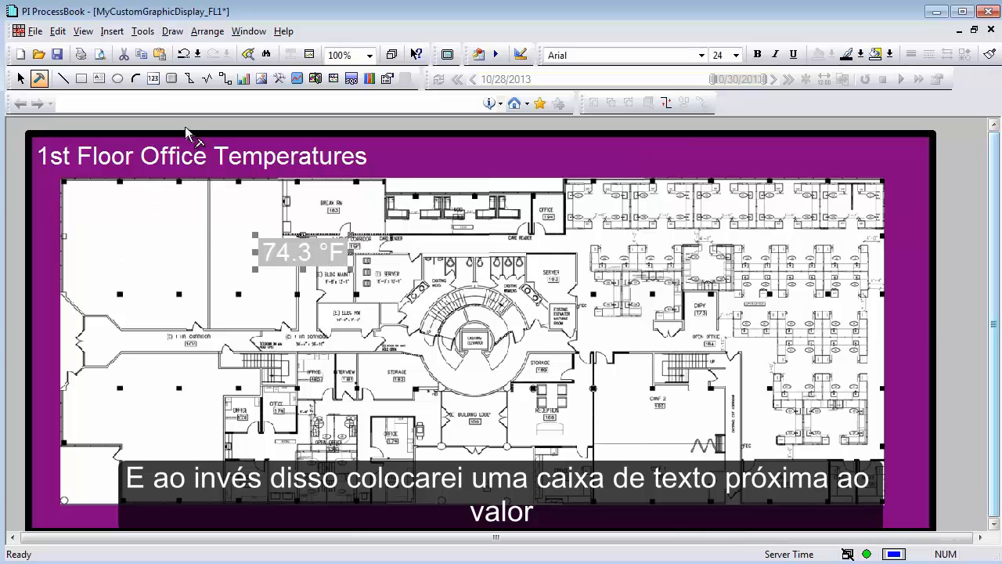
Add a "Temp #23" text label above the temperature value and check the sensor number in the value's tag path.
{"action": "left_click", "coordinate": [98, 79]}
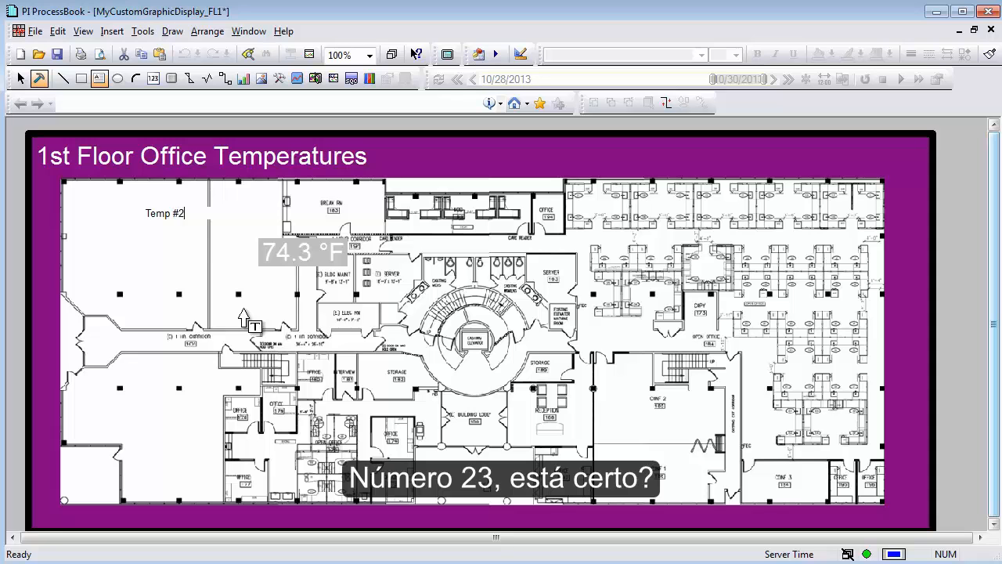
{"action": "left_click", "coordinate": [297, 256]}
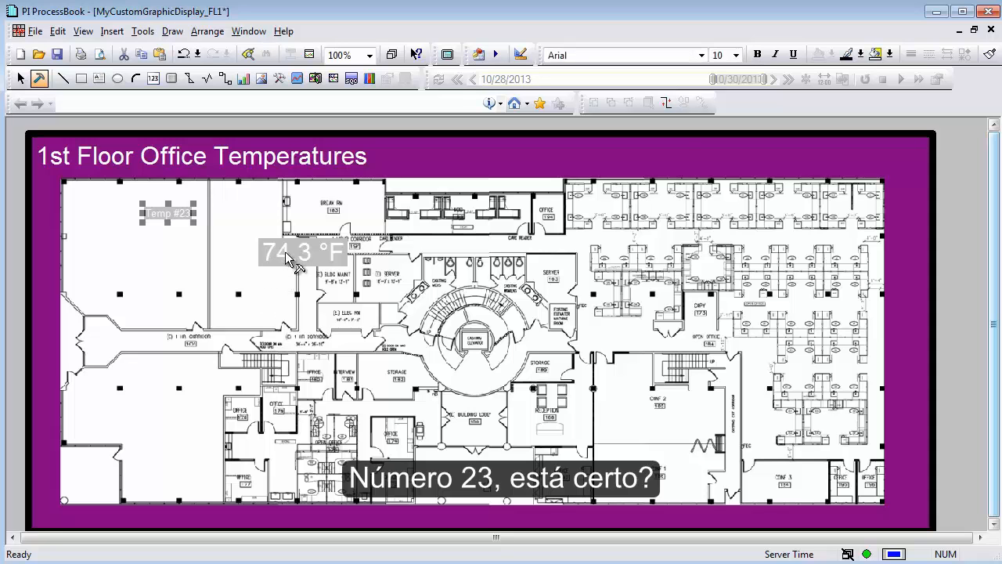
{"action": "double_click", "coordinate": [298, 255]}
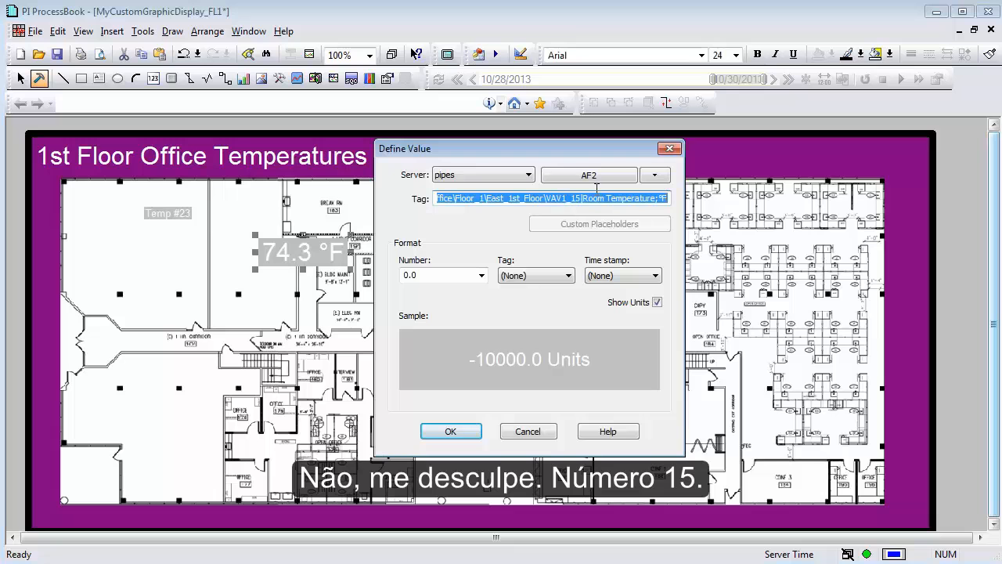
{"action": "left_click", "coordinate": [527, 432]}
Change the label's text to "Temp #15" and move it next to the temperature value.
{"action": "left_click", "coordinate": [177, 221]}
{"action": "left_click_drag", "start_coordinate": [184, 211], "coordinate": [188, 211]}
{"action": "double_click", "coordinate": [183, 216]}
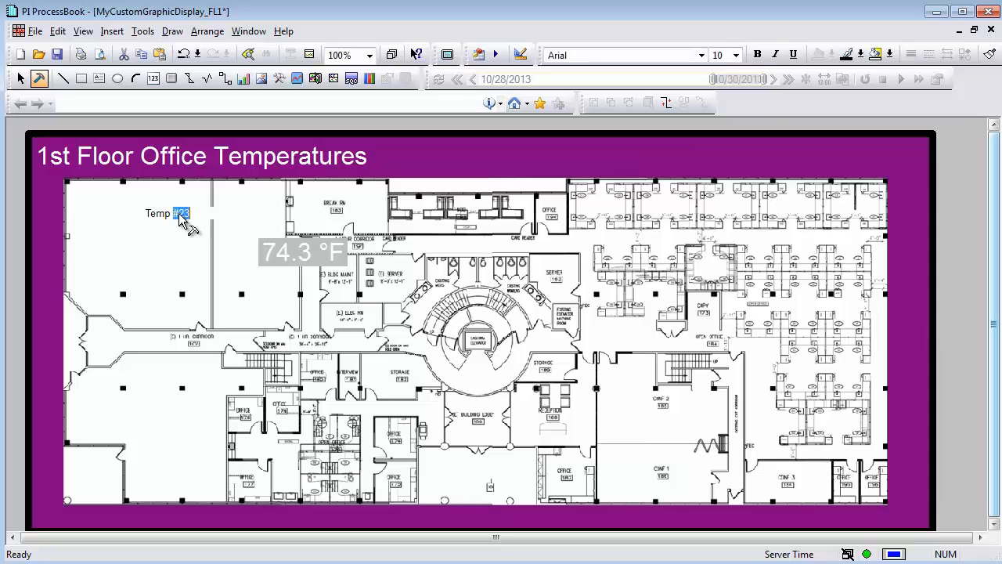
{"action": "left_click_drag", "start_coordinate": [183, 218], "coordinate": [221, 259]}
Set the Temp #15 label's font size to 24 and line up the label and the temperature value side by side.
{"action": "left_click", "coordinate": [737, 56]}
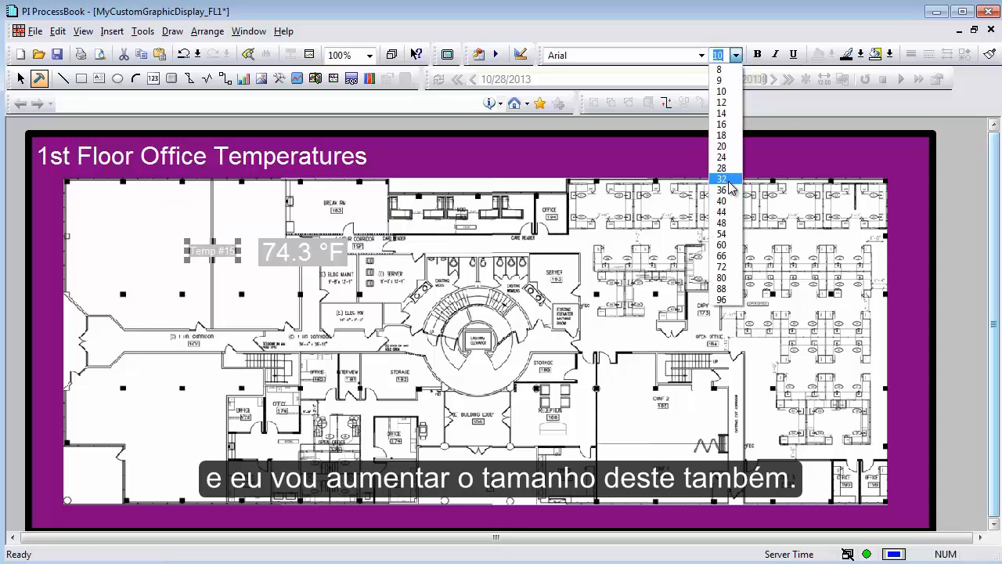
{"action": "left_click", "coordinate": [724, 155]}
{"action": "left_click_drag", "start_coordinate": [249, 252], "coordinate": [187, 234]}
{"action": "left_click_drag", "start_coordinate": [295, 251], "coordinate": [291, 238]}
{"action": "double_click", "coordinate": [238, 243]}
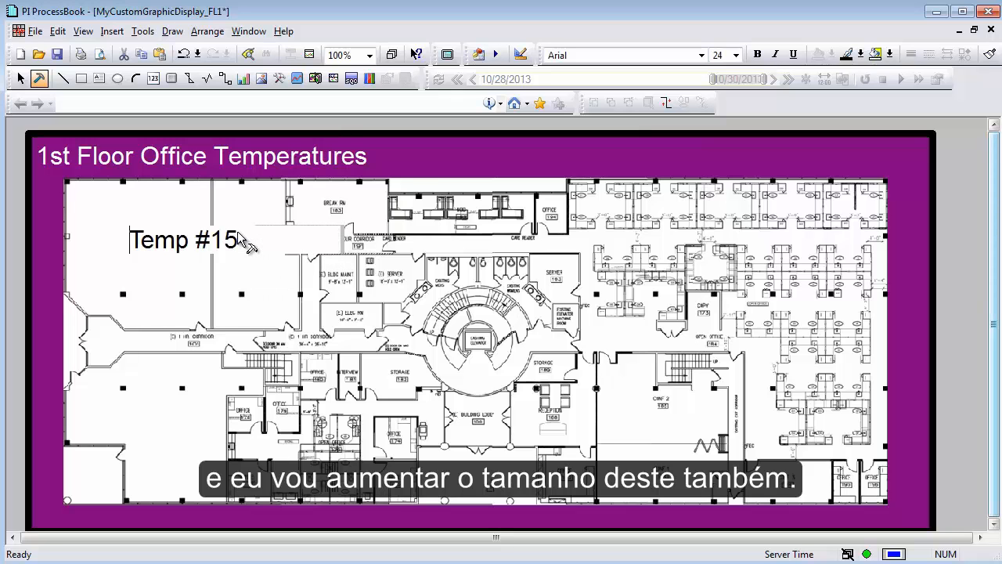
{"action": "left_click", "coordinate": [341, 198]}
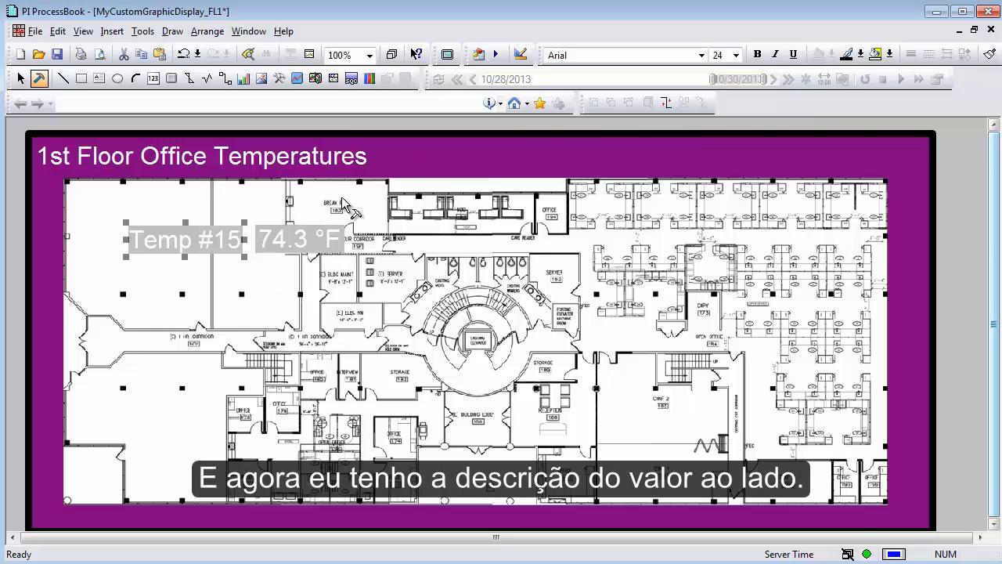
Move the Temp #15 label and its value slightly together, copy the pair and paste duplicates over the floor plan.
{"action": "left_click", "coordinate": [292, 242], "text": "ctrl"}
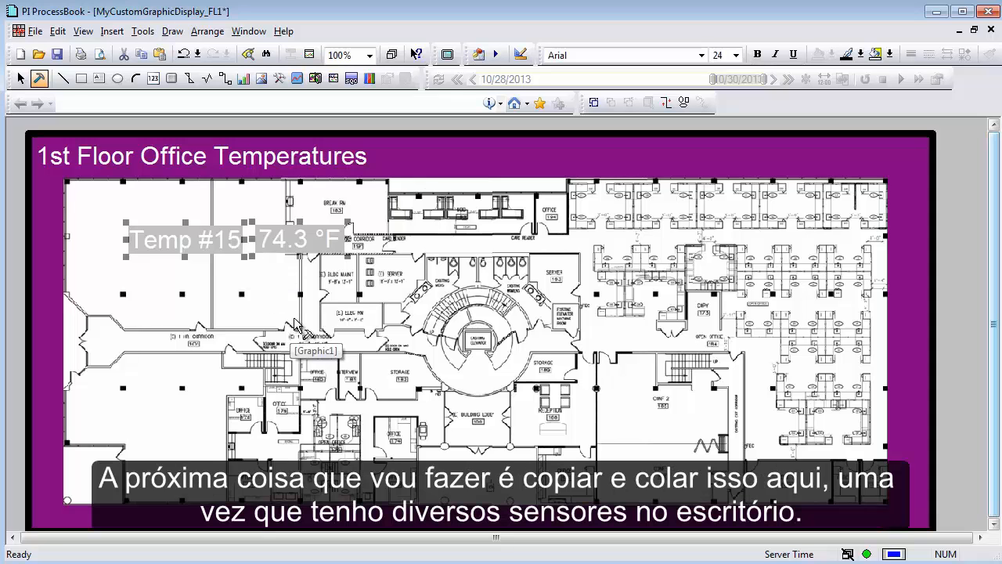
{"action": "left_click_drag", "start_coordinate": [295, 240], "coordinate": [311, 240]}
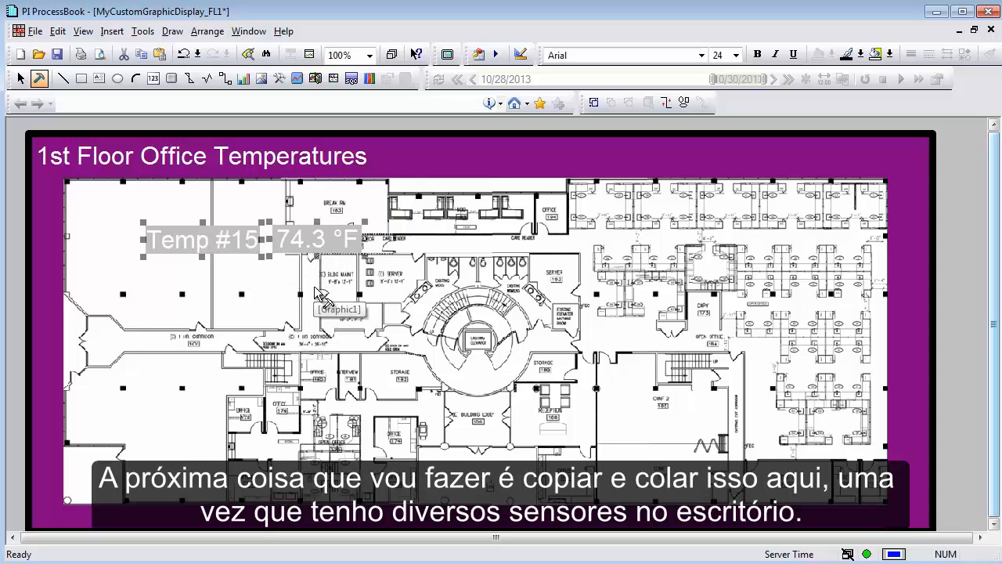
{"action": "key", "text": "ctrl+v"}
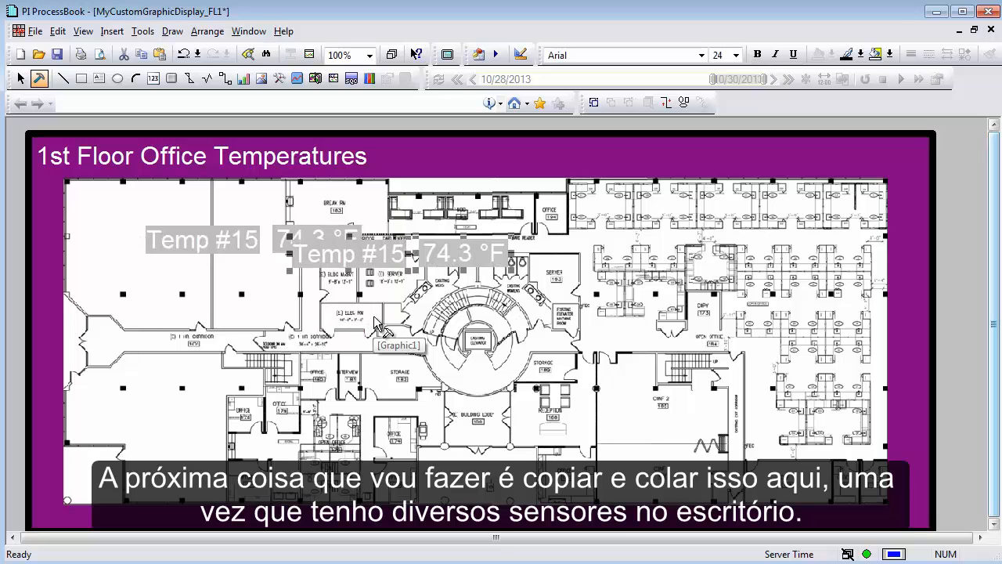
{"action": "key", "text": "ctrl+v"}
{"action": "left_click_drag", "start_coordinate": [437, 243], "coordinate": [441, 358]}
{"action": "key", "text": "ctrl+v"}
{"action": "left_click_drag", "start_coordinate": [522, 308], "coordinate": [679, 247]}
Arrange the four duplicated label and value pairs in a column below the original pair.
{"action": "left_click", "coordinate": [394, 251]}
{"action": "left_click", "coordinate": [466, 255]}
{"action": "left_click", "coordinate": [394, 254]}
{"action": "left_click_drag", "start_coordinate": [469, 266], "coordinate": [332, 285]}
{"action": "left_click", "coordinate": [469, 310]}
{"action": "left_click_drag", "start_coordinate": [465, 308], "coordinate": [324, 320]}
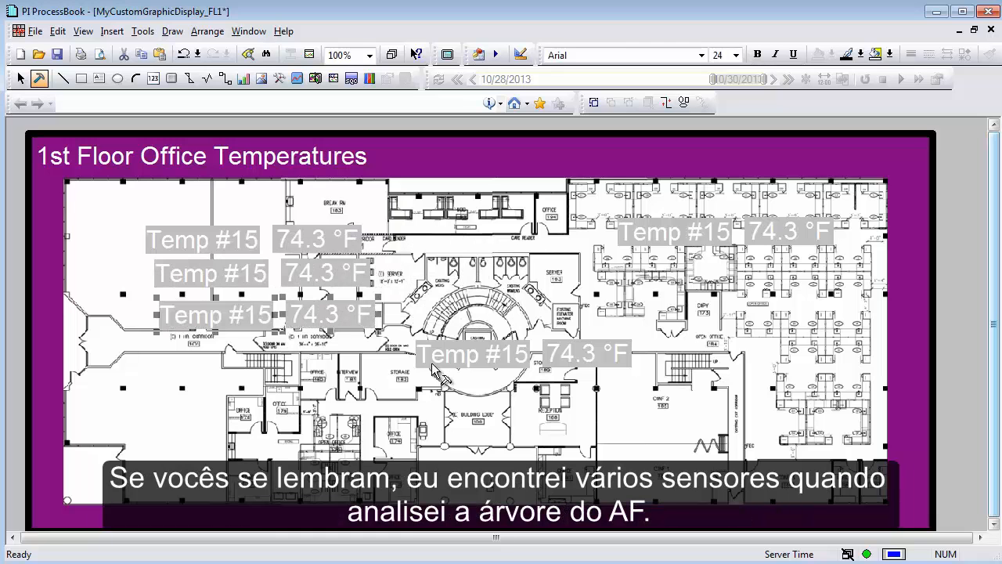
{"action": "left_click", "coordinate": [564, 364]}
{"action": "left_click_drag", "start_coordinate": [565, 364], "coordinate": [307, 367]}
{"action": "left_click_drag", "start_coordinate": [805, 243], "coordinate": [339, 418]}
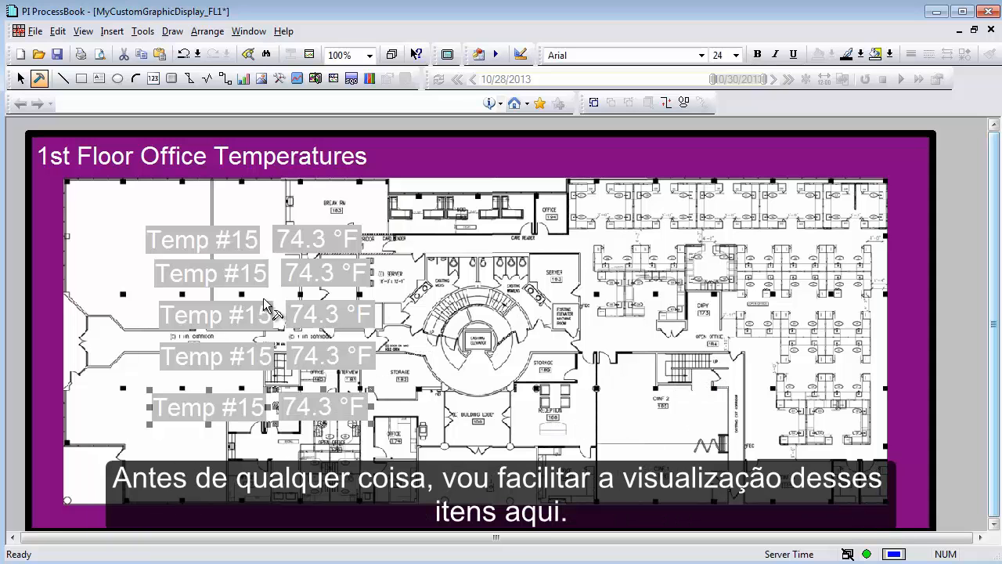
Set the text color of all five labels and temperature values to black.
{"action": "left_click", "coordinate": [238, 245]}
{"action": "left_click", "coordinate": [305, 287], "text": "shift"}
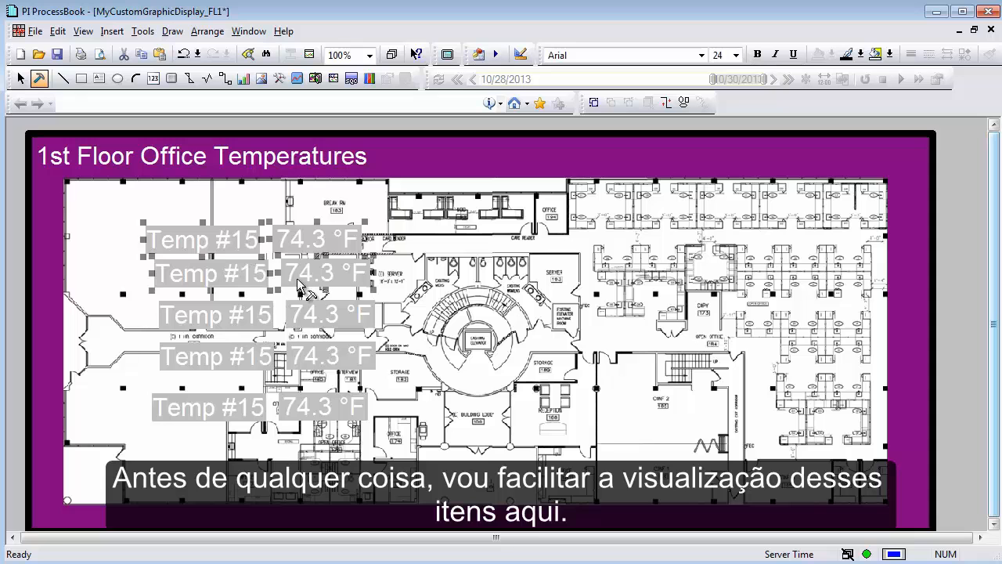
{"action": "left_click", "coordinate": [243, 357], "text": "shift"}
{"action": "left_click", "coordinate": [313, 411], "text": "shift"}
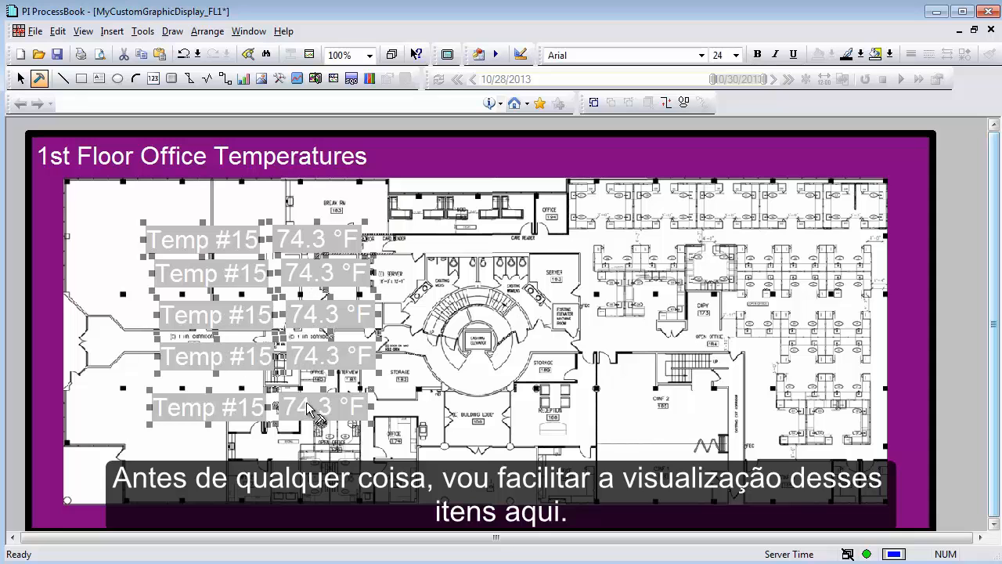
{"action": "left_click", "coordinate": [848, 55]}
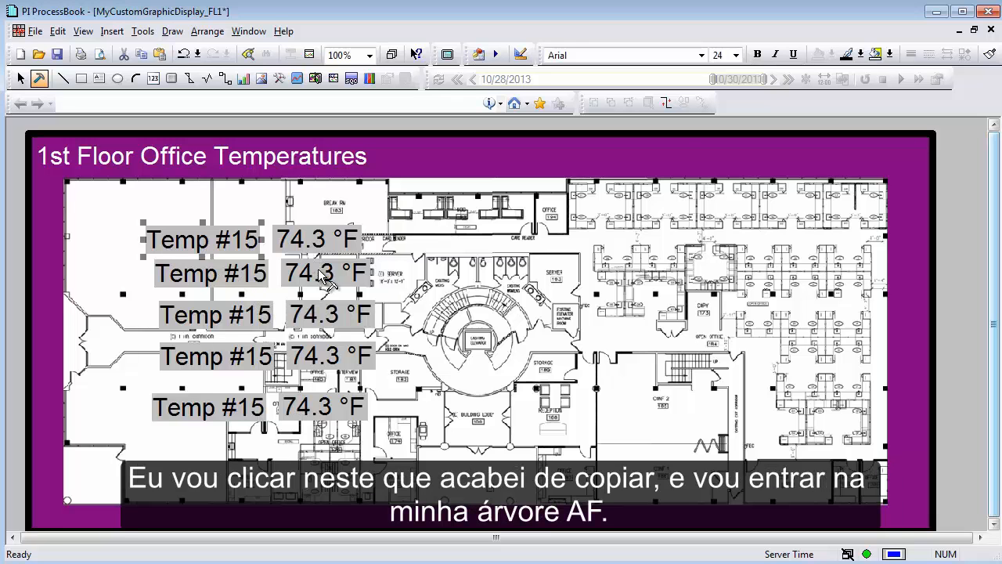
In the second value's definition, browse the AF tree to VAV1_16 under Floor_1, East_1st_Floor and choose its Room Temperature attribute.
{"action": "double_click", "coordinate": [339, 286]}
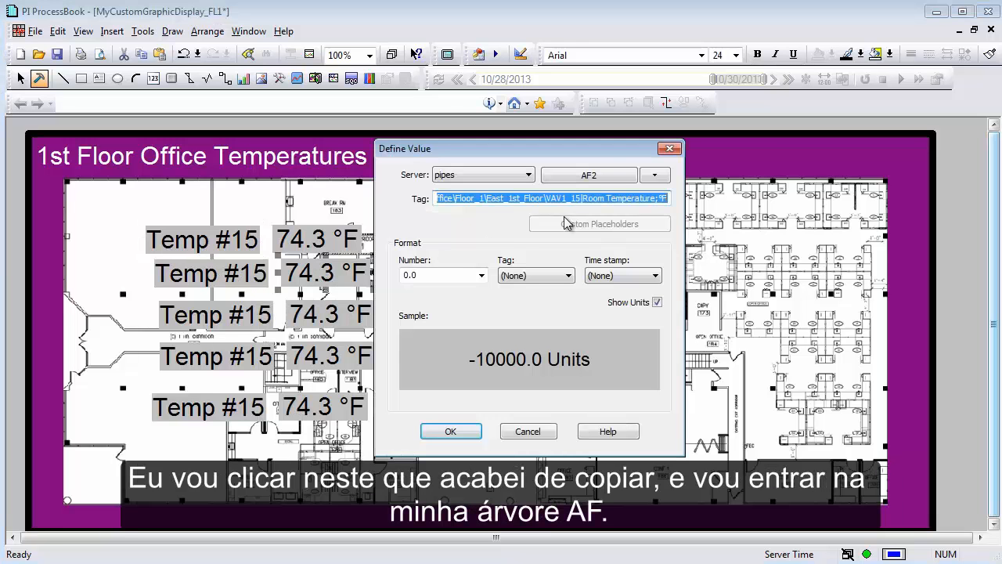
{"action": "left_click", "coordinate": [654, 176]}
{"action": "left_click", "coordinate": [675, 251]}
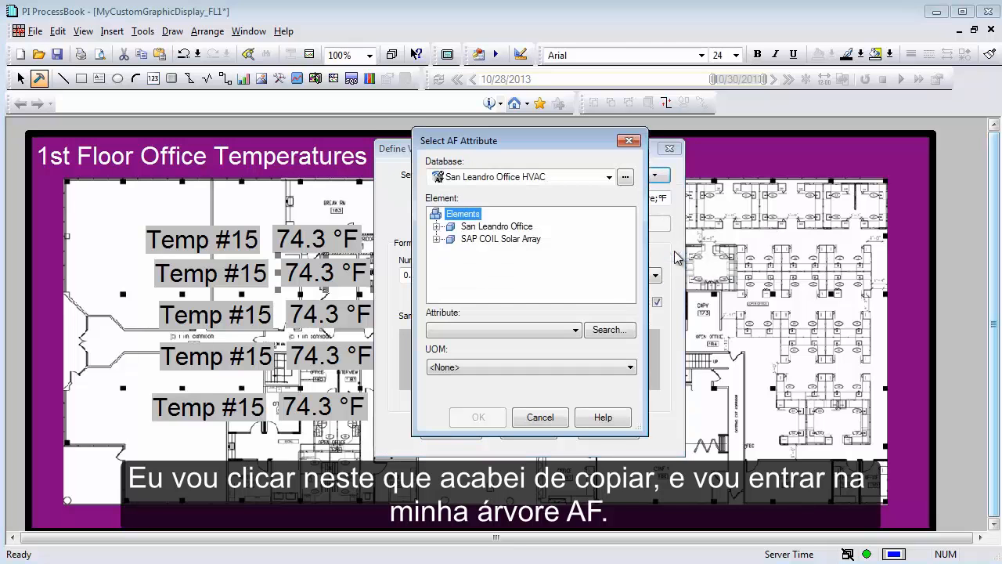
{"action": "left_click", "coordinate": [437, 226]}
{"action": "left_click", "coordinate": [451, 264]}
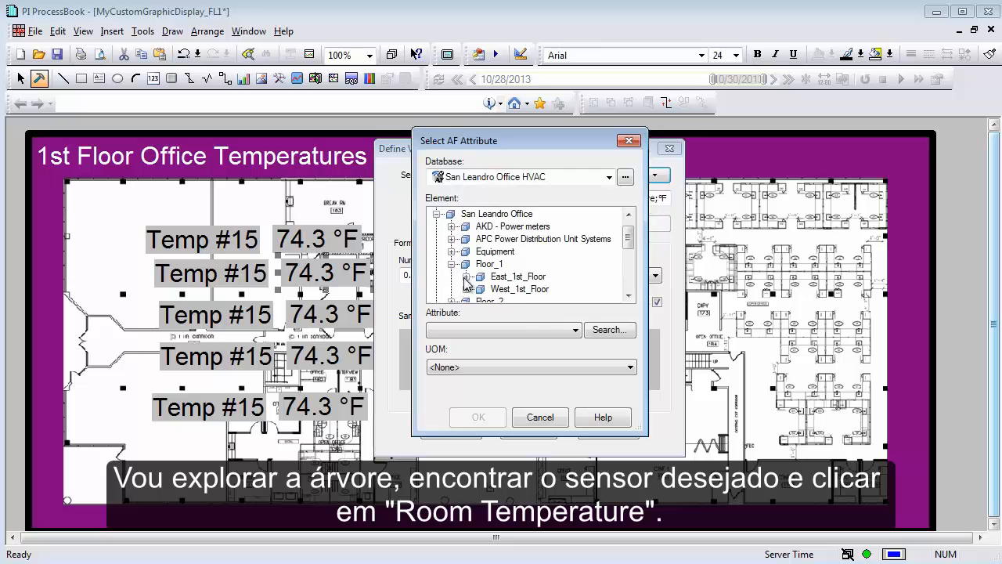
{"action": "left_click", "coordinate": [465, 277]}
{"action": "left_click", "coordinate": [523, 239]}
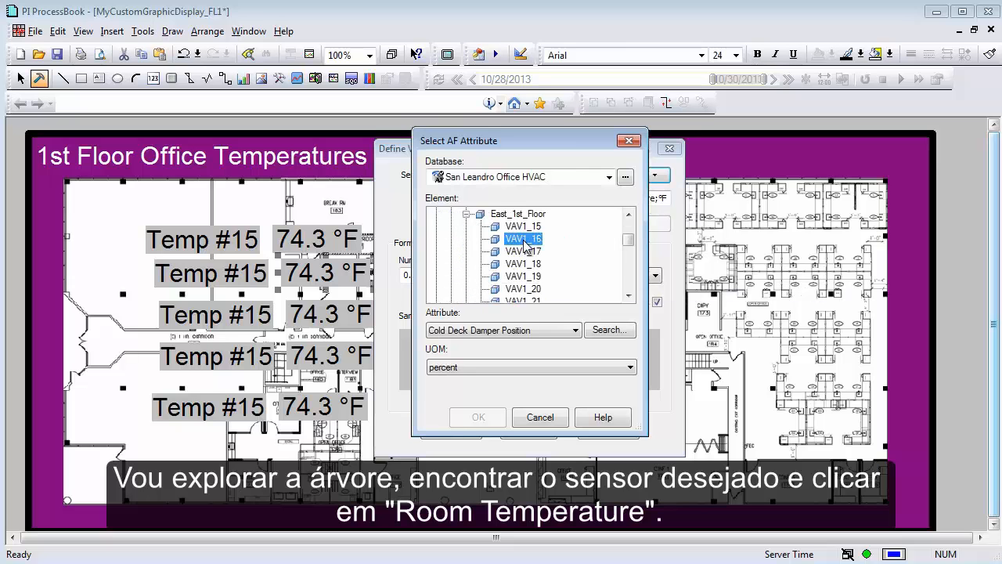
{"action": "left_click", "coordinate": [517, 330]}
{"action": "left_click", "coordinate": [496, 380]}
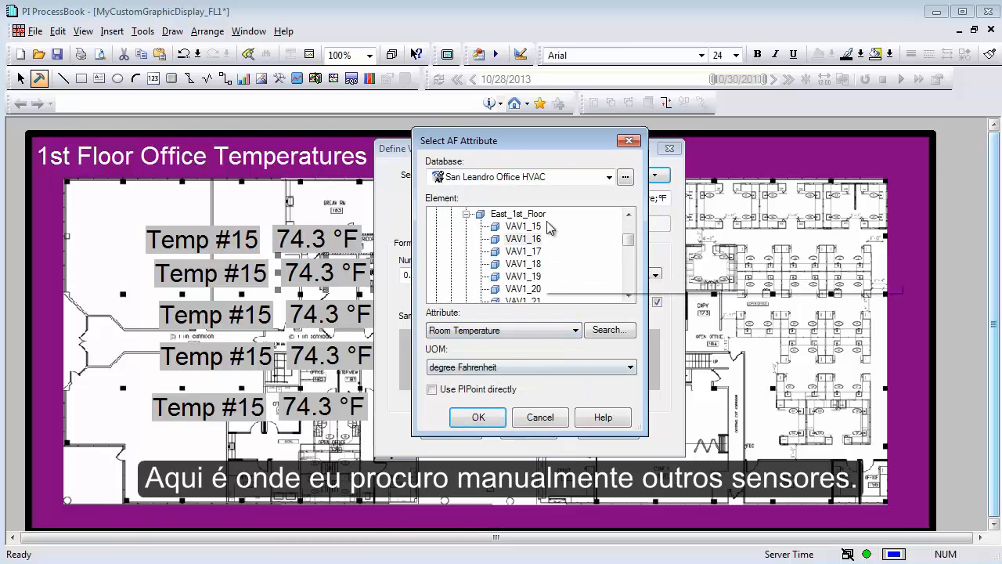
Compare the AF tree with the tag path, cancel the attribute selection and edit the second value's tag path to VAV1_16.
{"action": "left_click_drag", "start_coordinate": [541, 142], "coordinate": [832, 146]}
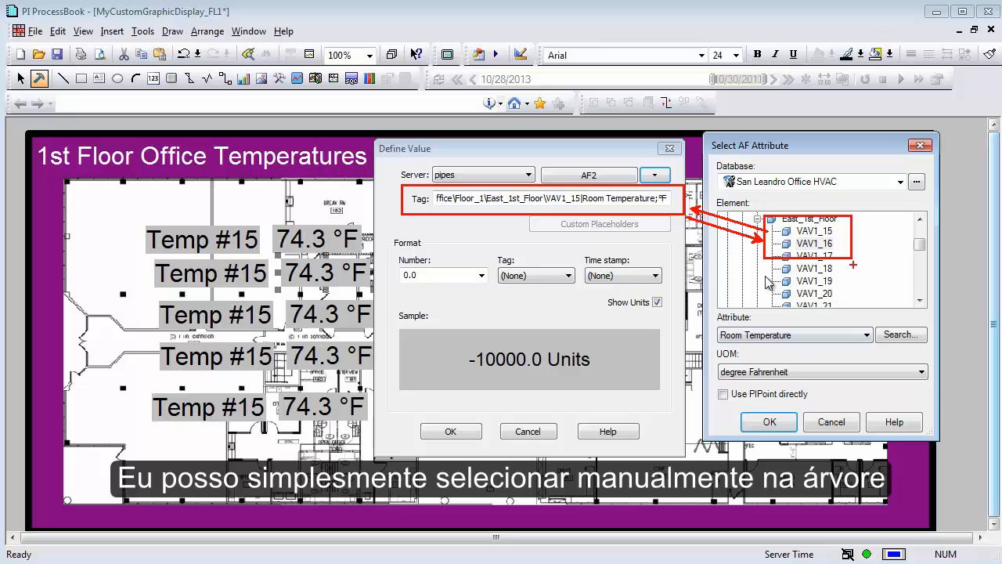
{"action": "left_click", "coordinate": [848, 427]}
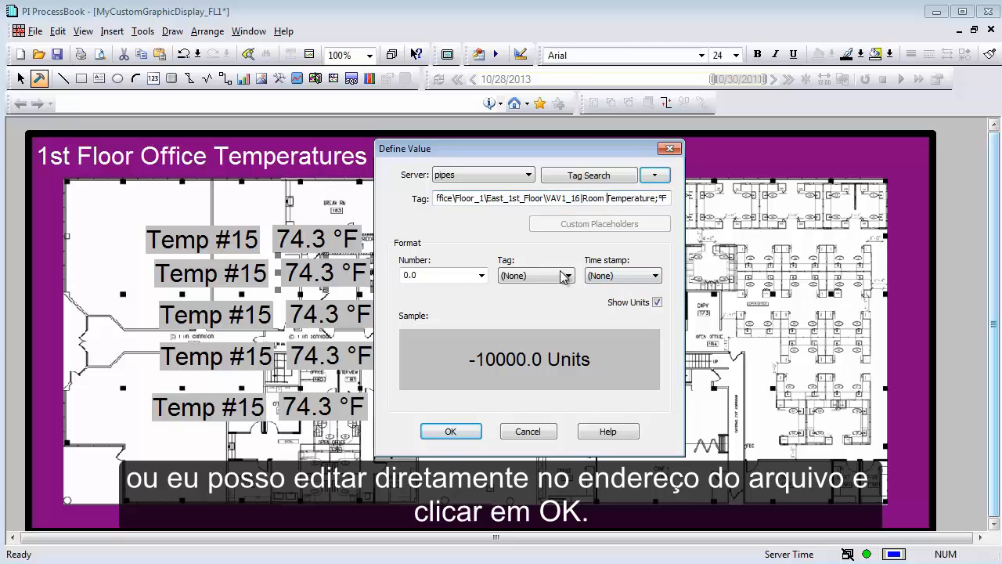
{"action": "left_click", "coordinate": [451, 432]}
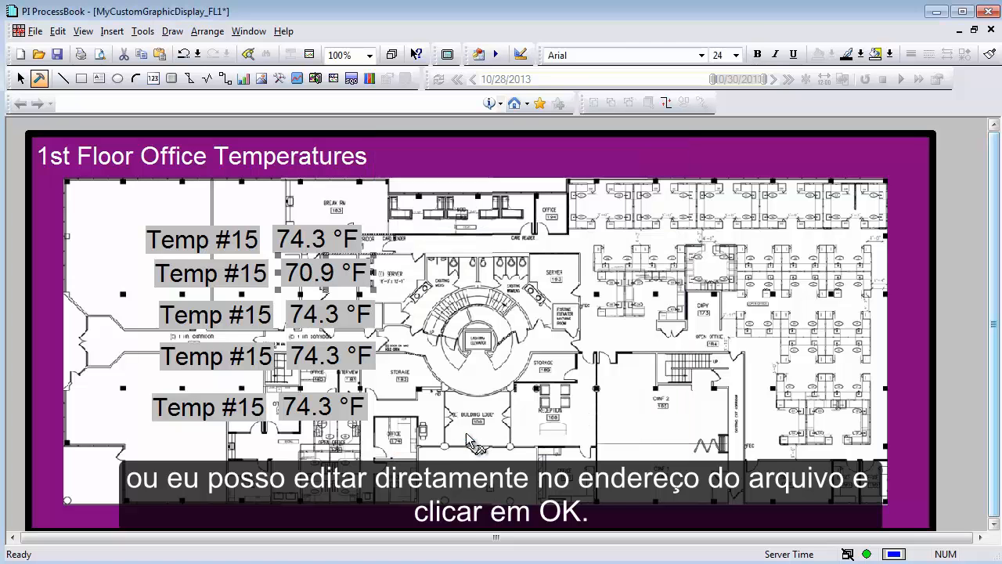
Change the second label's text to "Temp #16".
{"action": "left_click", "coordinate": [320, 282]}
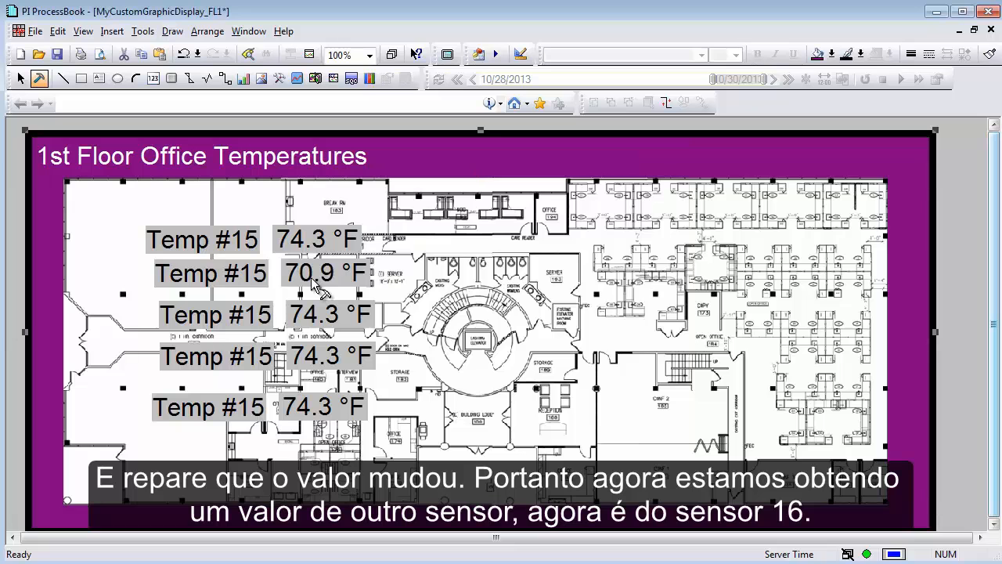
{"action": "double_click", "coordinate": [263, 276]}
{"action": "left_click_drag", "start_coordinate": [250, 275], "coordinate": [263, 276]}
{"action": "key", "text": "BackSpace"}
{"action": "type", "text": "6"}
{"action": "key", "text": "Escape"}
Edit the third value's tag path to use sensor VAV1_17.
{"action": "double_click", "coordinate": [343, 315]}
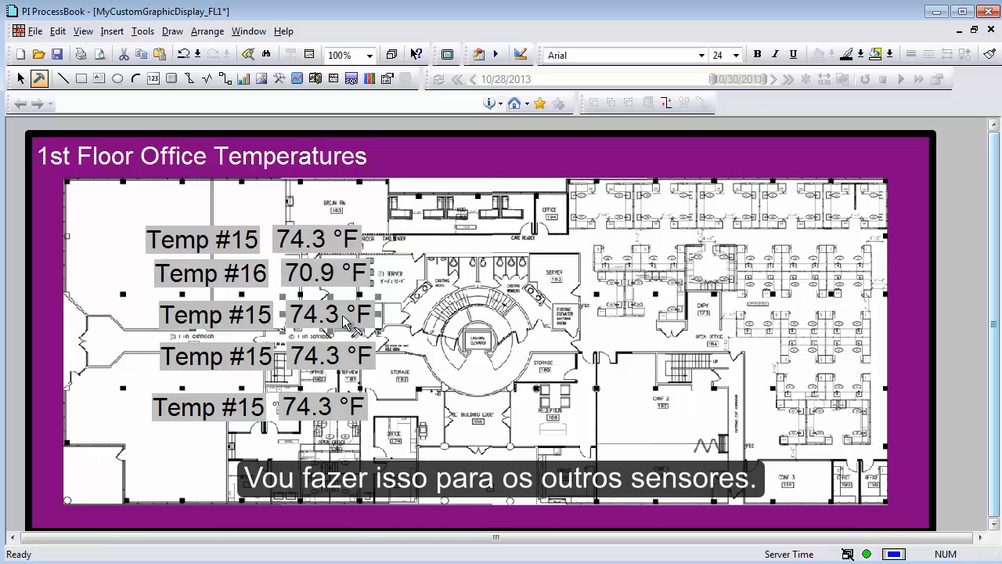
{"action": "left_click", "coordinate": [577, 198]}
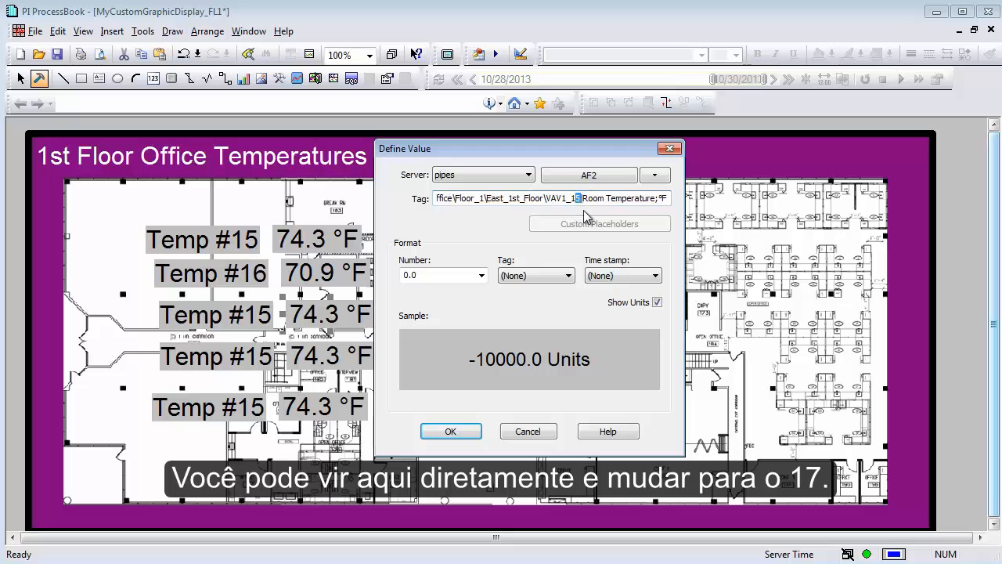
{"action": "left_click", "coordinate": [463, 430]}
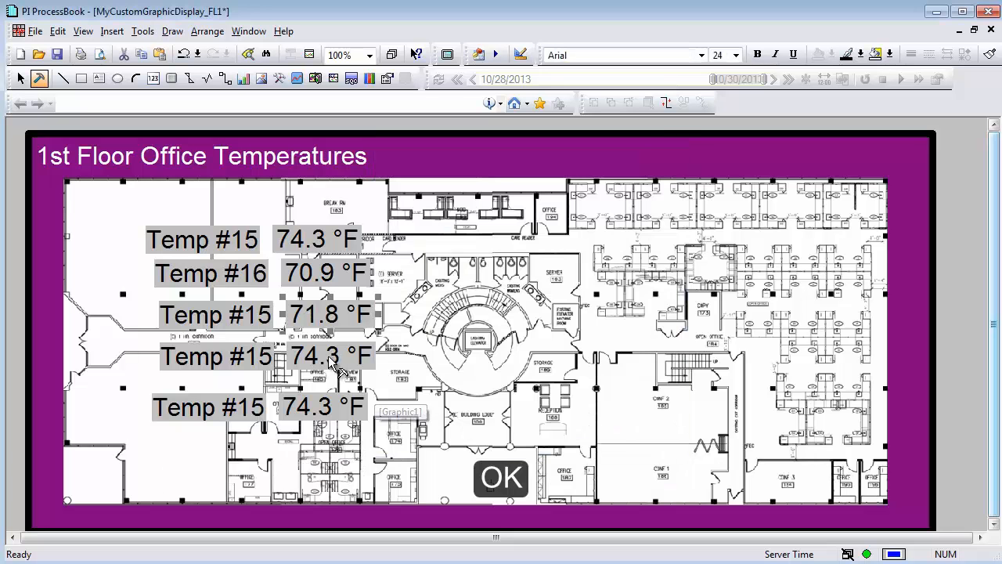
{"action": "double_click", "coordinate": [325, 359]}
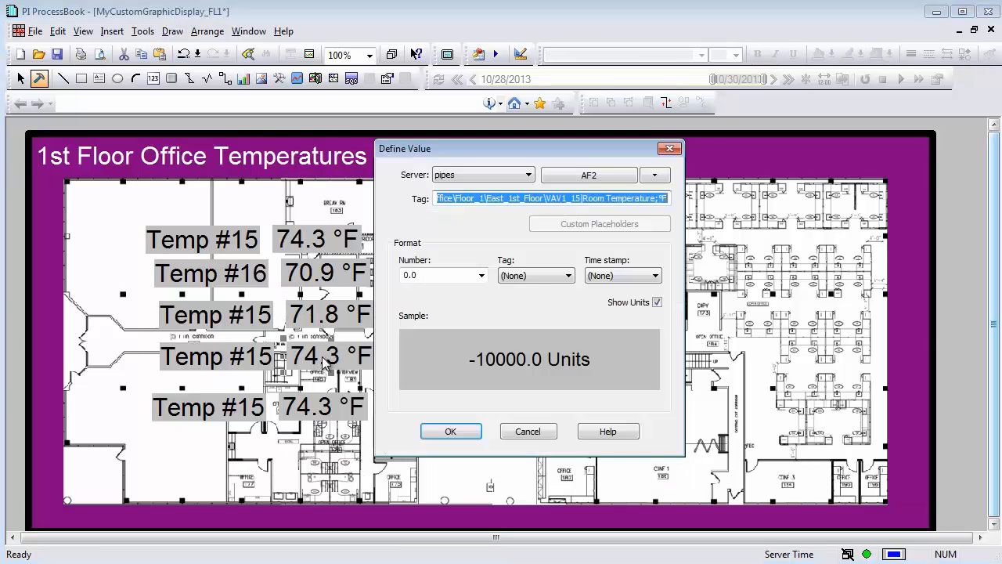
{"action": "left_click", "coordinate": [527, 432]}
Change the third label's text to "Temp #17".
{"action": "double_click", "coordinate": [266, 318]}
{"action": "left_click_drag", "start_coordinate": [263, 316], "coordinate": [271, 318]}
{"action": "type", "text": "7"}
{"action": "left_click", "coordinate": [269, 354]}
Edit the fourth value's tag path to use sensor VAV1_18.
{"action": "left_click", "coordinate": [333, 355]}
{"action": "double_click", "coordinate": [337, 361]}
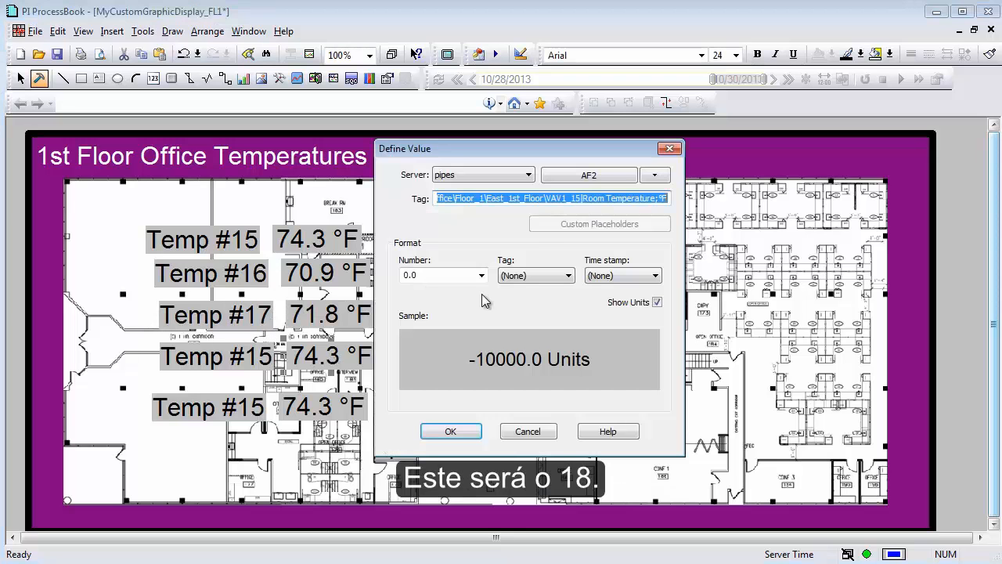
{"action": "left_click", "coordinate": [580, 199]}
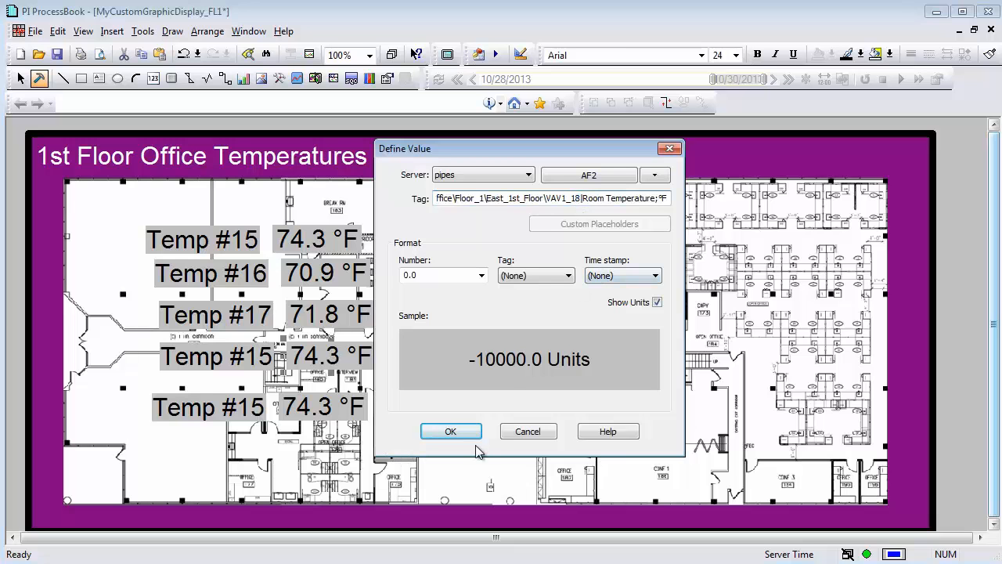
{"action": "left_click", "coordinate": [450, 432]}
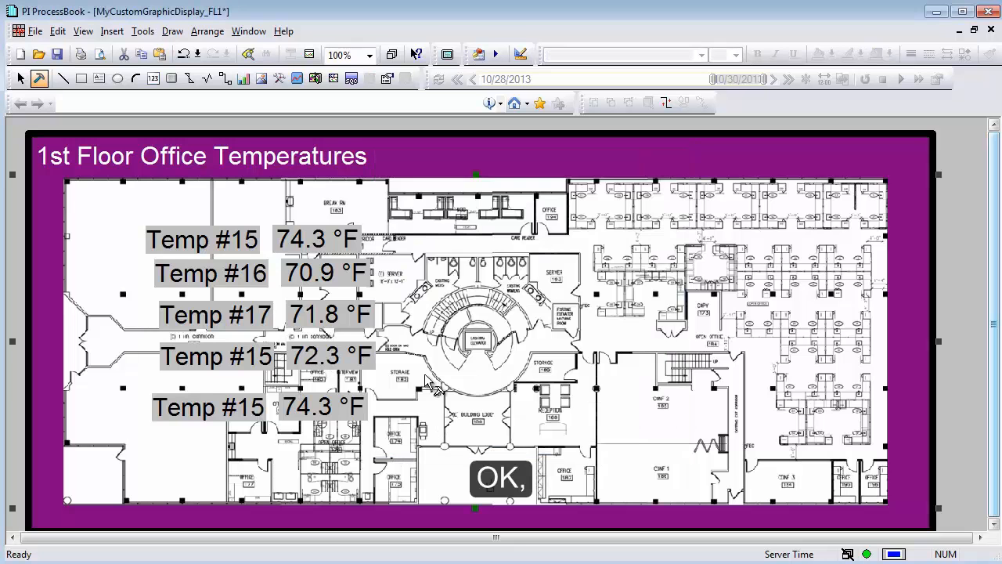
Change the fourth label's text to "Temp #18".
{"action": "double_click", "coordinate": [246, 361]}
{"action": "key", "text": "shift+Left"}
{"action": "type", "text": "8"}
{"action": "left_click", "coordinate": [296, 408]}
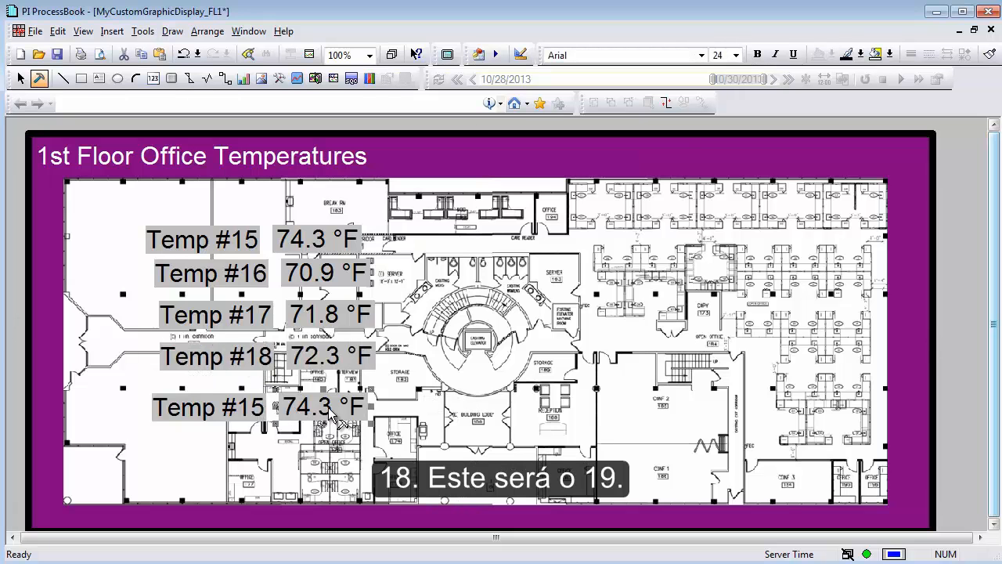
Edit the fifth value's tag path to use sensor VAV1_19 and change its label to "Temp #19".
{"action": "double_click", "coordinate": [328, 407]}
{"action": "left_click", "coordinate": [577, 200]}
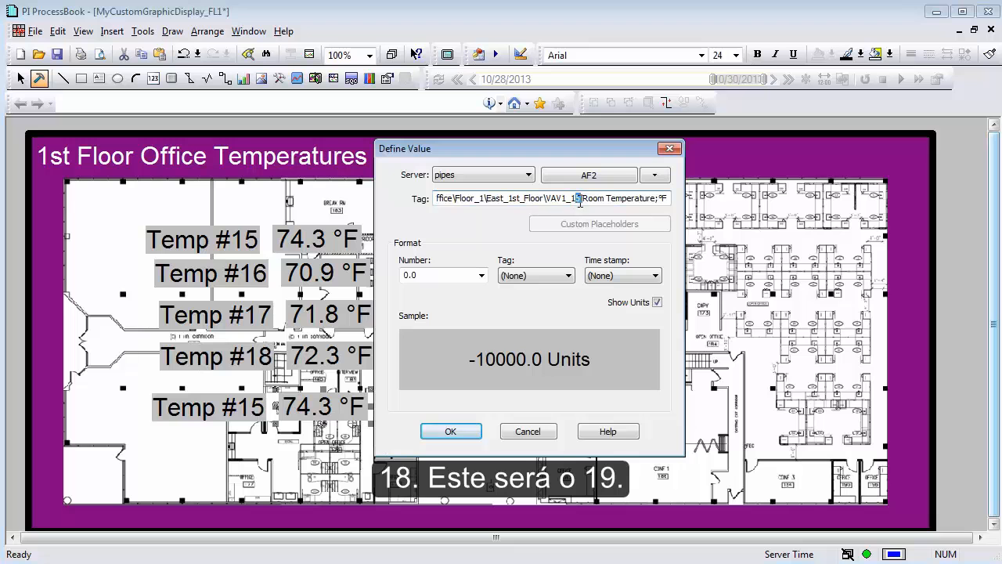
{"action": "type", "text": "9"}
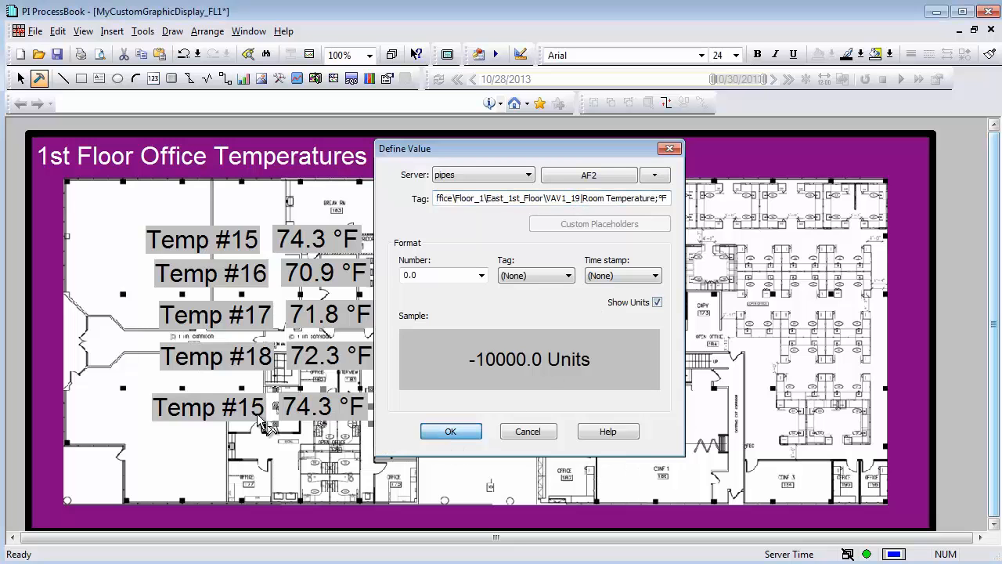
{"action": "key", "text": "Return"}
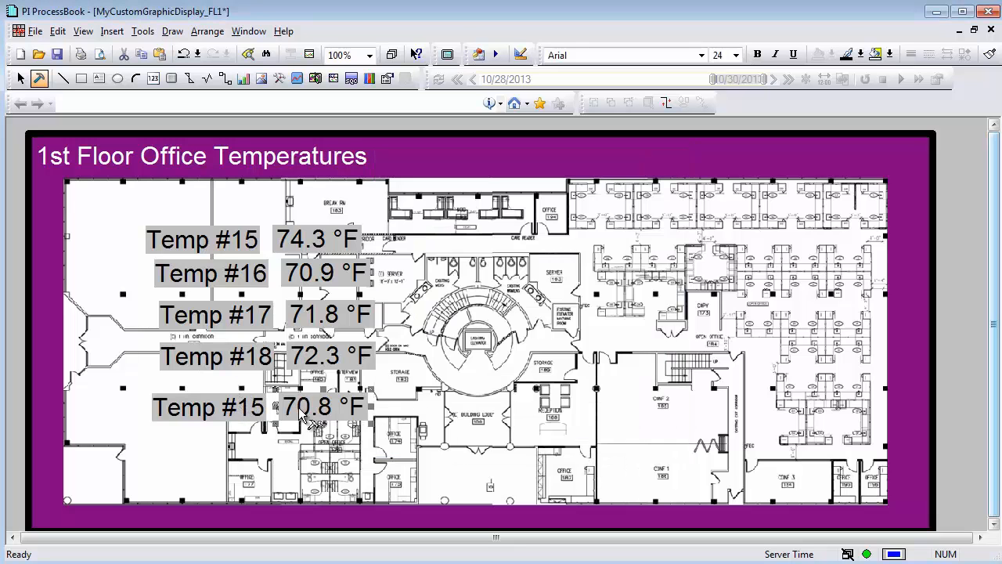
{"action": "double_click", "coordinate": [244, 408]}
{"action": "key", "text": "Return"}
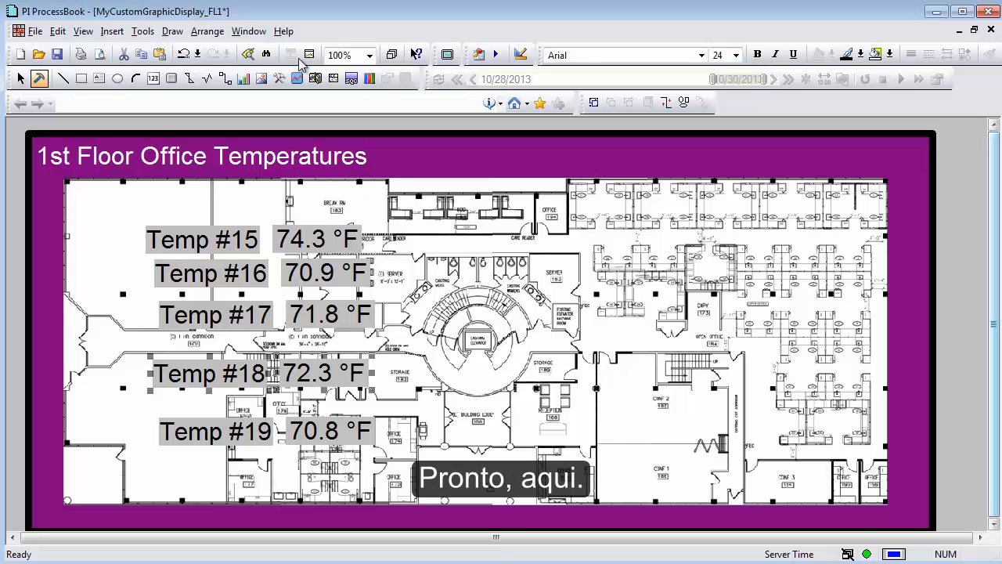
Draw a wide blue rectangle beside the Temp #19 reading and give it a thicker outline.
{"action": "left_click", "coordinate": [81, 78]}
{"action": "mouse_move", "coordinate": [393, 412]}
{"action": "left_mouse_down"}
{"action": "mouse_move", "coordinate": [627, 466]}
{"action": "mouse_move", "coordinate": [660, 462]}
{"action": "left_mouse_up"}
{"action": "left_click_drag", "start_coordinate": [557, 446], "coordinate": [552, 443]}
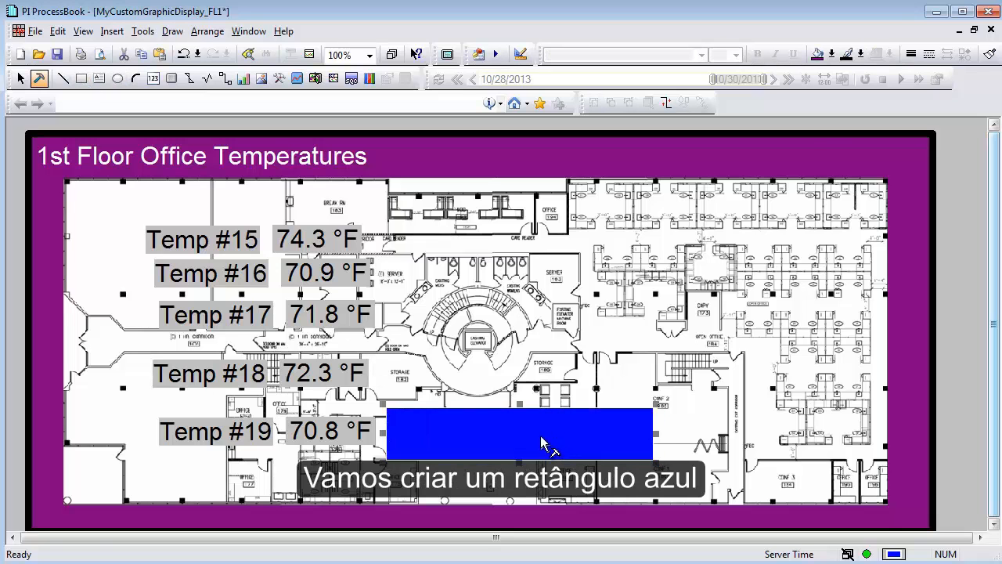
{"action": "left_click", "coordinate": [851, 53]}
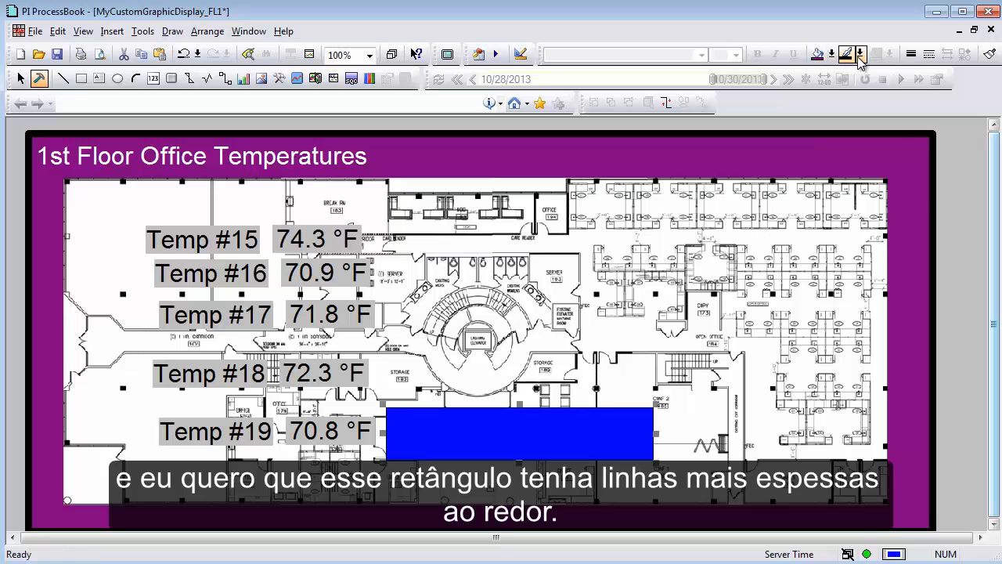
{"action": "left_click", "coordinate": [860, 54]}
{"action": "left_click", "coordinate": [910, 54]}
{"action": "left_click", "coordinate": [921, 91]}
Move the blue rectangle over the Temp #19 reading and paste four copies of it beside the readings.
{"action": "left_click_drag", "start_coordinate": [484, 413], "coordinate": [438, 427]}
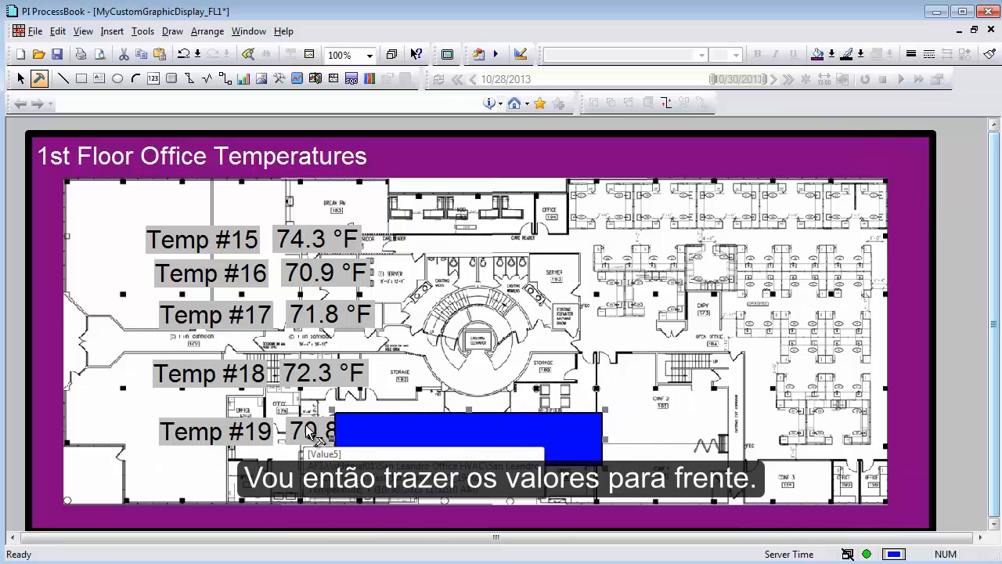
{"action": "left_click", "coordinate": [254, 435]}
{"action": "left_click_drag", "start_coordinate": [454, 445], "coordinate": [611, 470]}
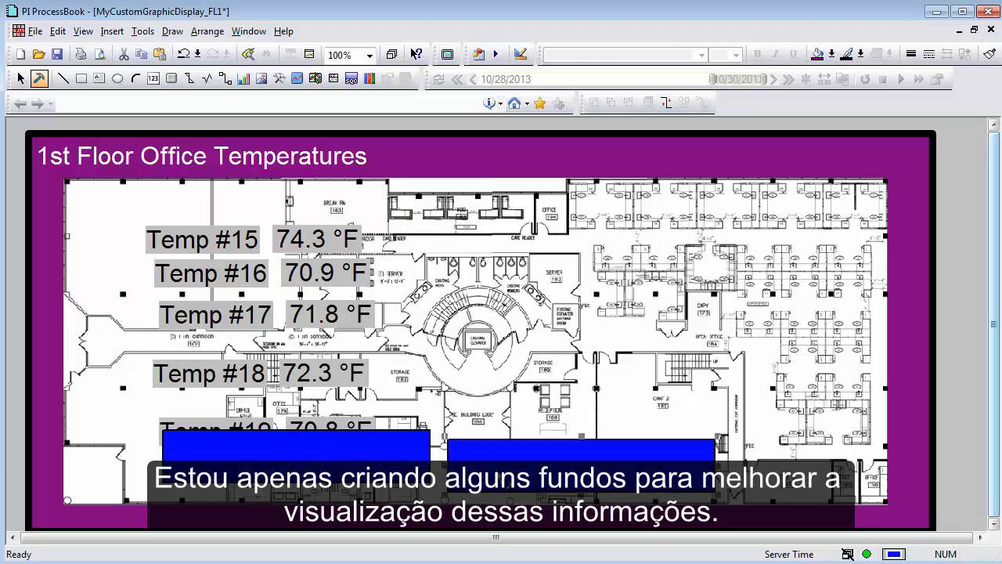
{"action": "left_click_drag", "start_coordinate": [515, 493], "coordinate": [445, 399]}
{"action": "key", "text": "ctrl+v"}
{"action": "left_click_drag", "start_coordinate": [492, 454], "coordinate": [421, 308]}
{"action": "key", "text": "ctrl+v"}
{"action": "left_click_drag", "start_coordinate": [582, 483], "coordinate": [455, 236]}
{"action": "left_click_drag", "start_coordinate": [569, 499], "coordinate": [516, 430]}
Bring the Temp #15 label and value to the front and place a blue rectangle behind them.
{"action": "left_click", "coordinate": [226, 244]}
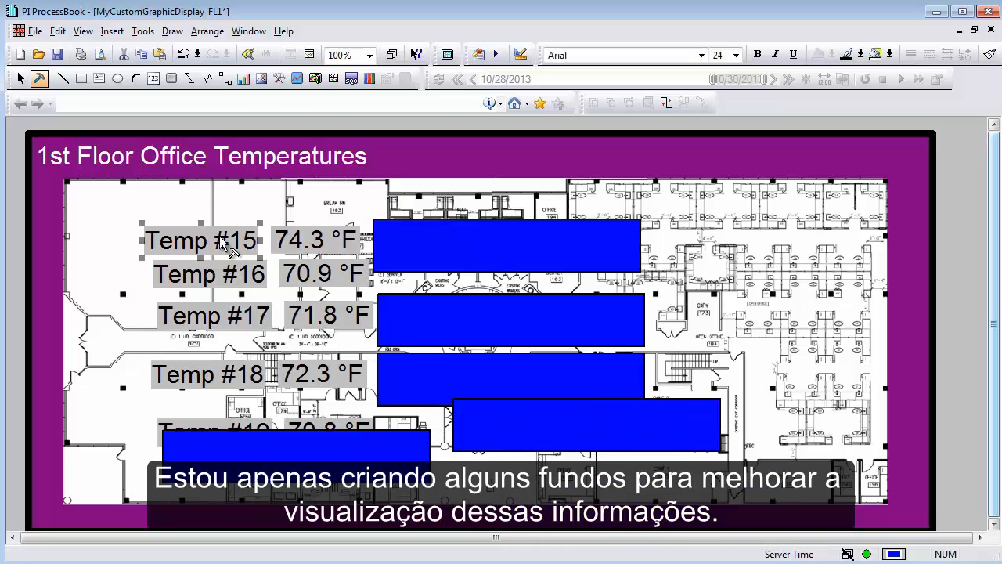
{"action": "left_click", "coordinate": [210, 32]}
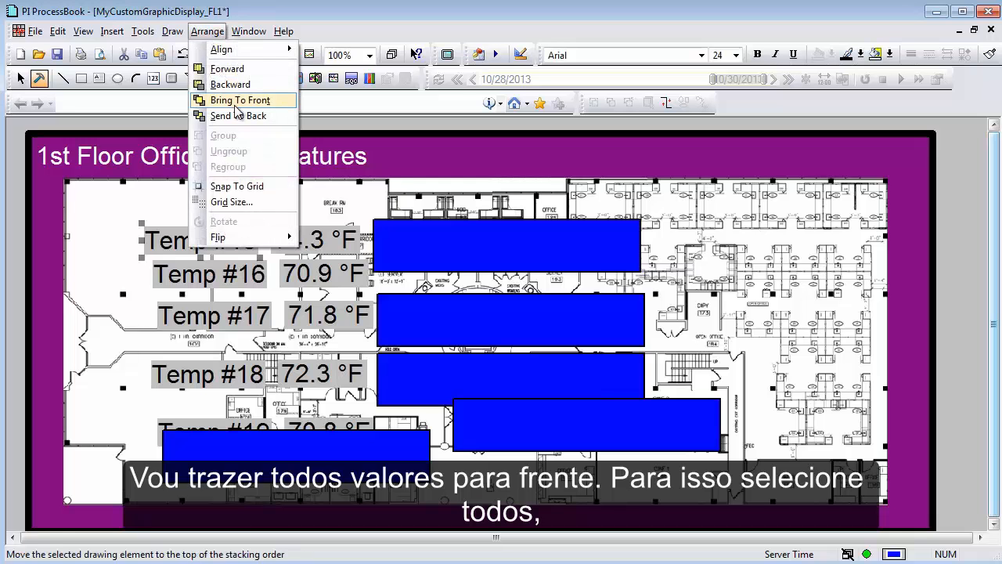
{"action": "left_click", "coordinate": [235, 102]}
{"action": "left_click", "coordinate": [212, 33]}
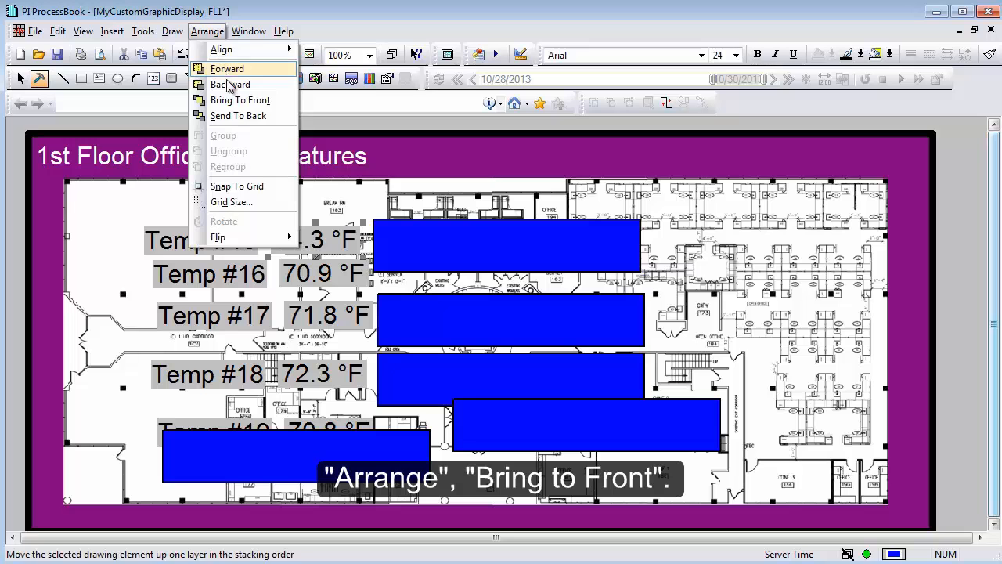
{"action": "left_click", "coordinate": [237, 100]}
{"action": "left_click_drag", "start_coordinate": [249, 241], "coordinate": [202, 245]}
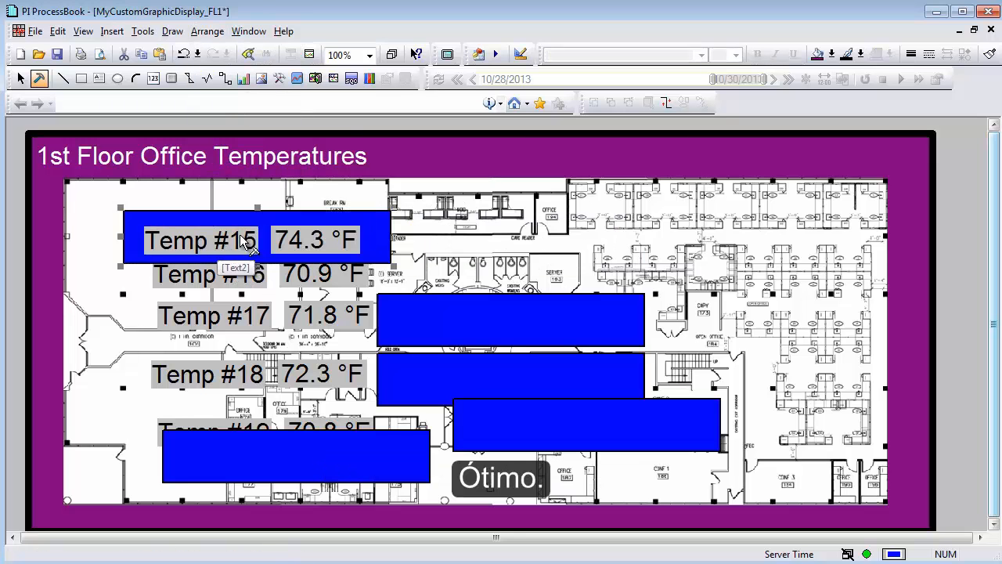
{"action": "left_click_drag", "start_coordinate": [266, 226], "coordinate": [267, 226]}
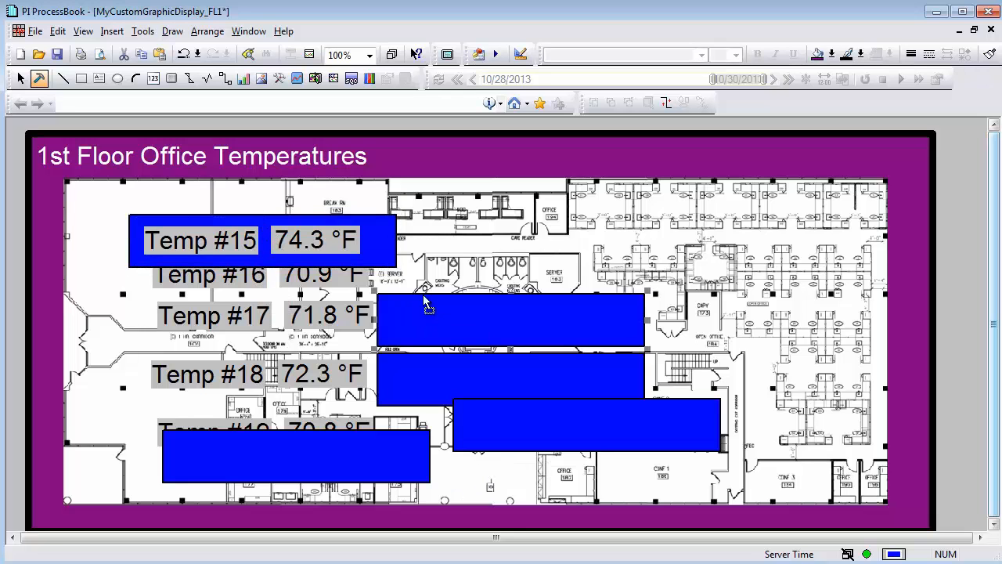
Move a blue rectangle next to the Temp #16 row and bring that row's label and value to the front.
{"action": "left_click_drag", "start_coordinate": [423, 297], "coordinate": [427, 256]}
{"action": "left_click", "coordinate": [251, 289]}
{"action": "left_click", "coordinate": [208, 30]}
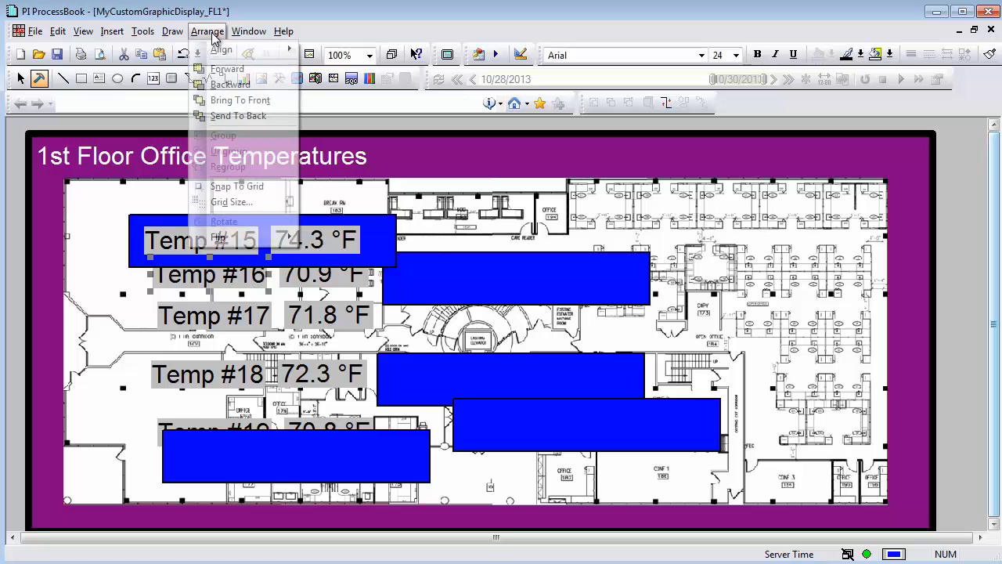
{"action": "left_click", "coordinate": [231, 100]}
{"action": "left_click", "coordinate": [305, 276]}
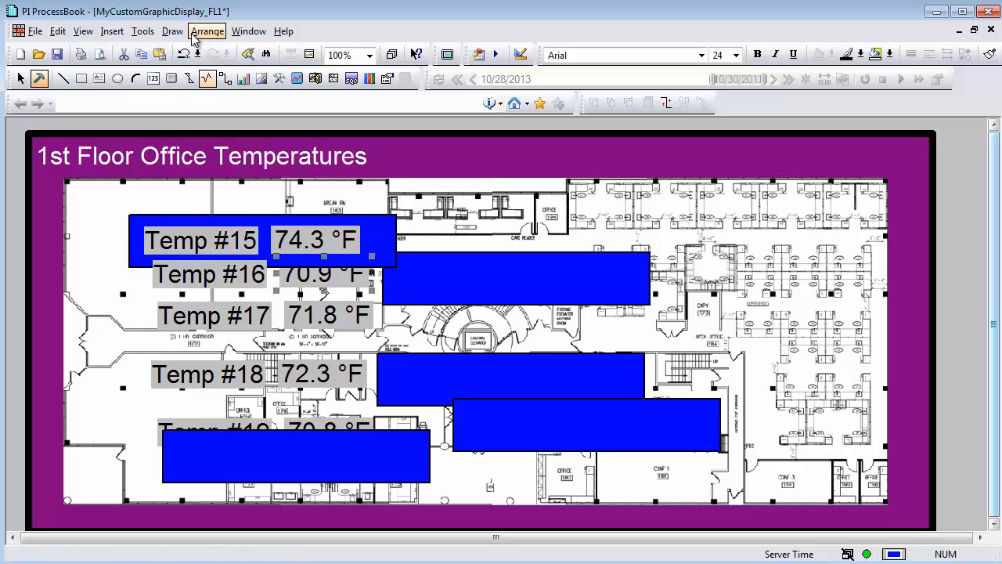
{"action": "left_click", "coordinate": [207, 31]}
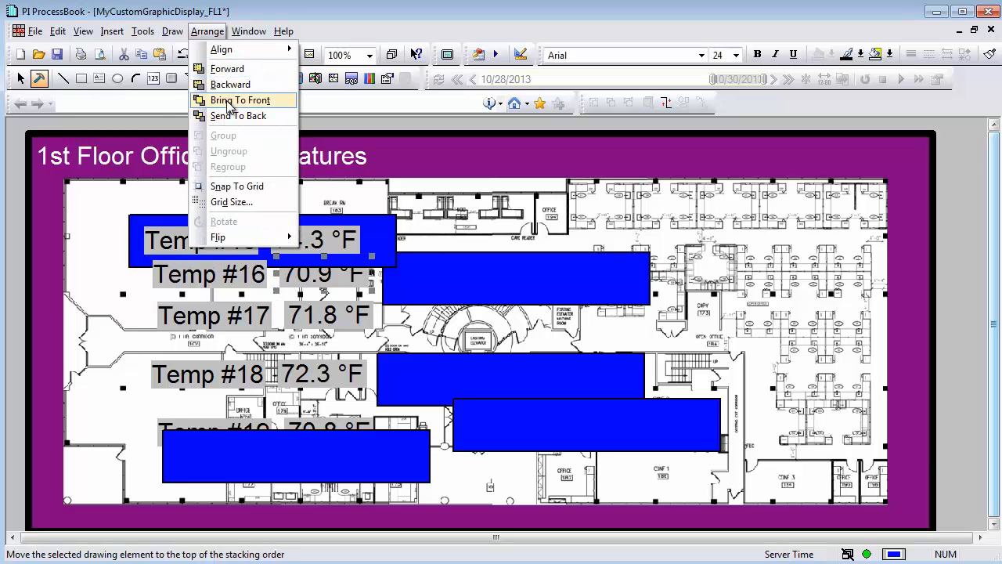
{"action": "left_click", "coordinate": [235, 99]}
Bring the labels and values of Temp #17 and Temp #18 to the front.
{"action": "left_click", "coordinate": [233, 317]}
{"action": "left_click", "coordinate": [207, 31]}
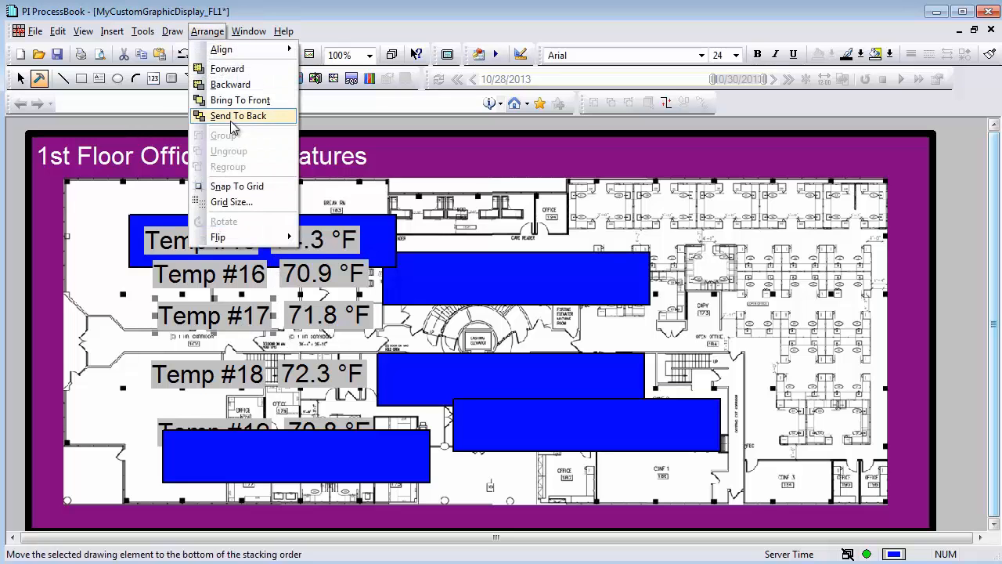
{"action": "left_click", "coordinate": [235, 100]}
{"action": "left_click", "coordinate": [317, 317]}
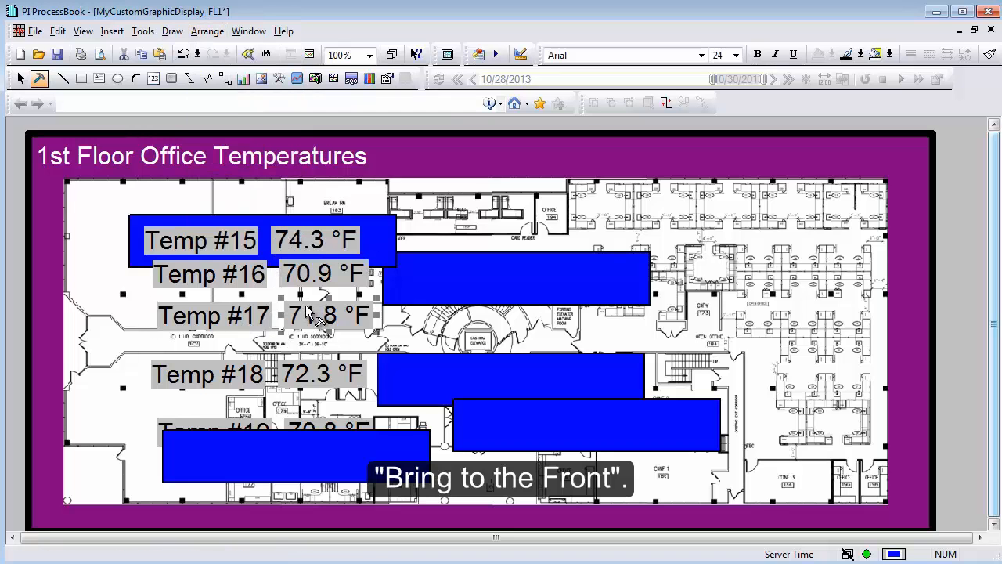
{"action": "left_click", "coordinate": [208, 30]}
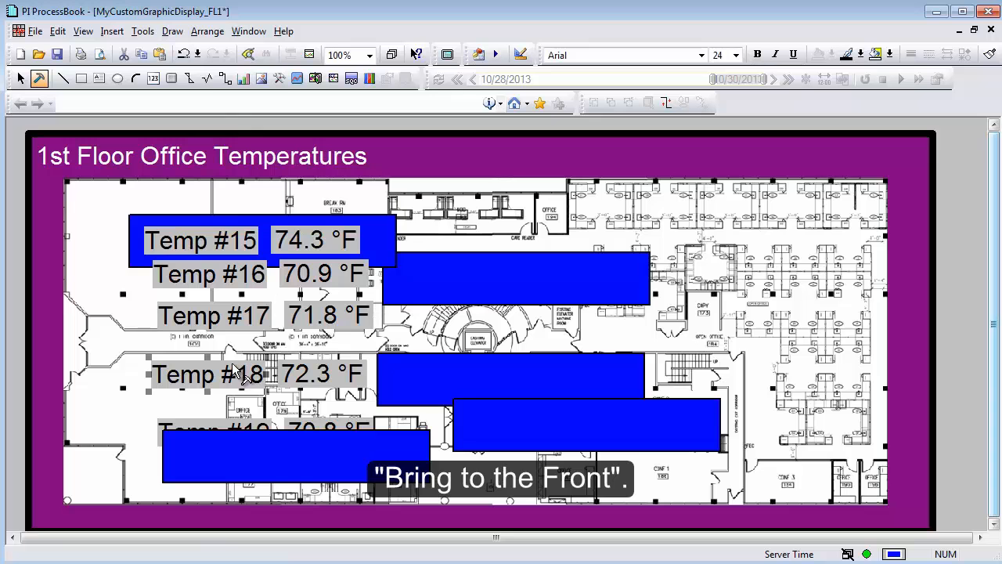
{"action": "left_click", "coordinate": [216, 31]}
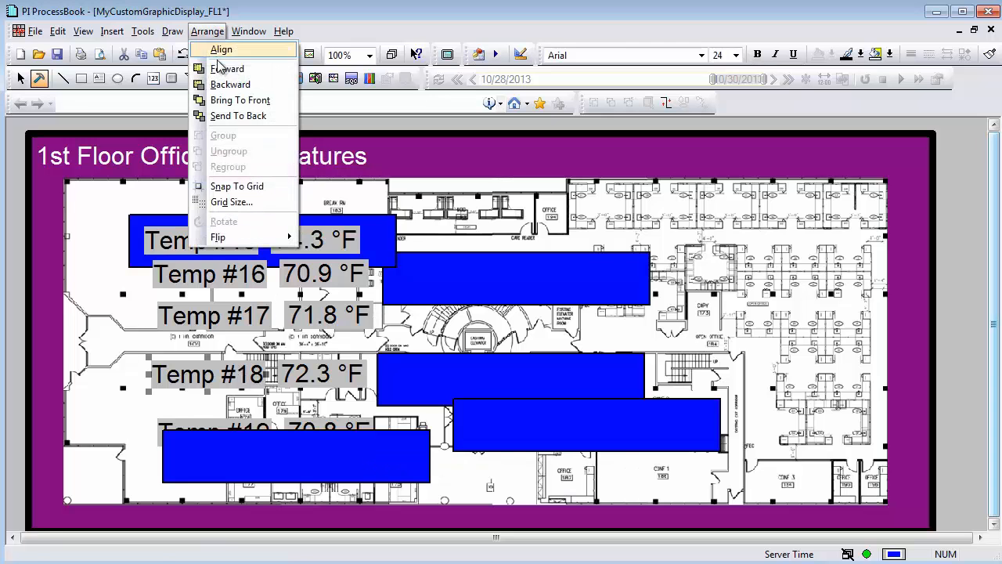
{"action": "left_click", "coordinate": [231, 99]}
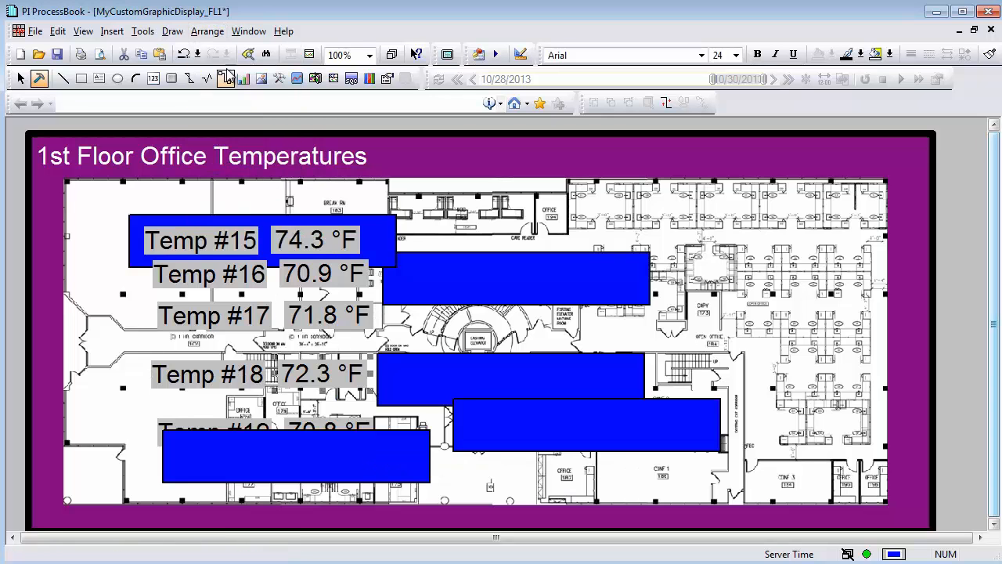
{"action": "left_click", "coordinate": [208, 31]}
{"action": "left_click", "coordinate": [235, 98]}
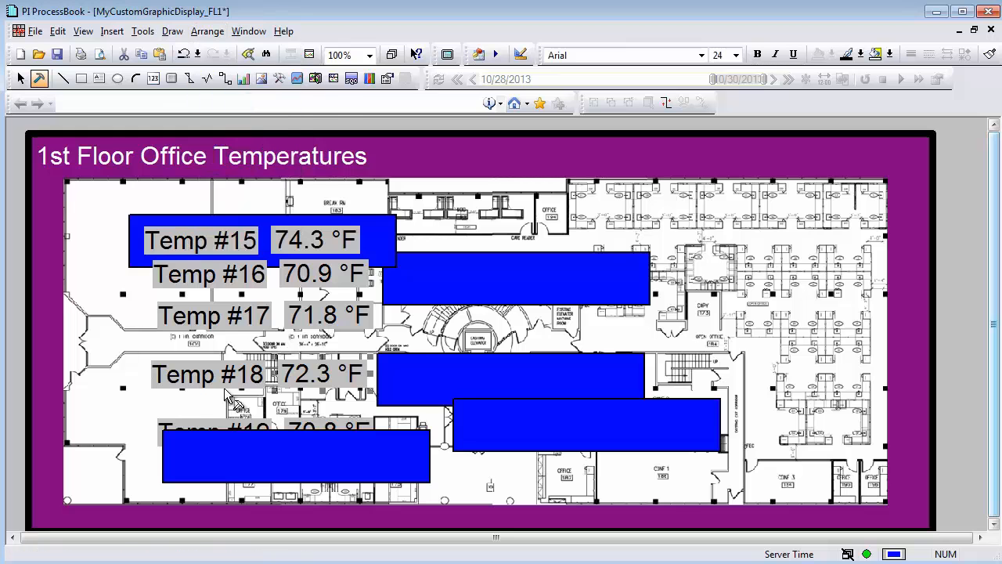
Bring the Temp #19 label and value in front of the blue rectangle.
{"action": "left_click", "coordinate": [235, 433]}
{"action": "left_click", "coordinate": [207, 31]}
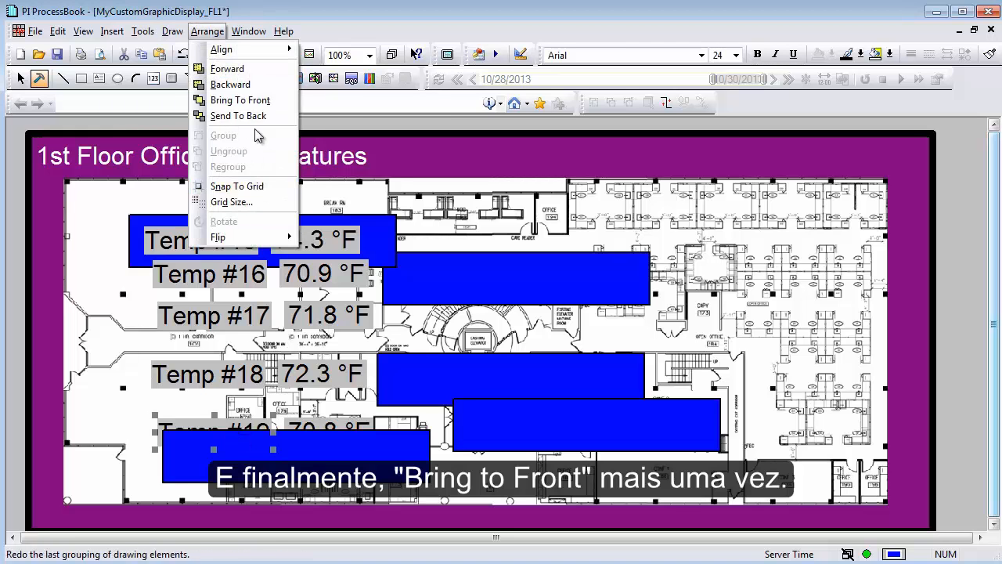
{"action": "left_click", "coordinate": [253, 99]}
{"action": "left_click", "coordinate": [308, 439]}
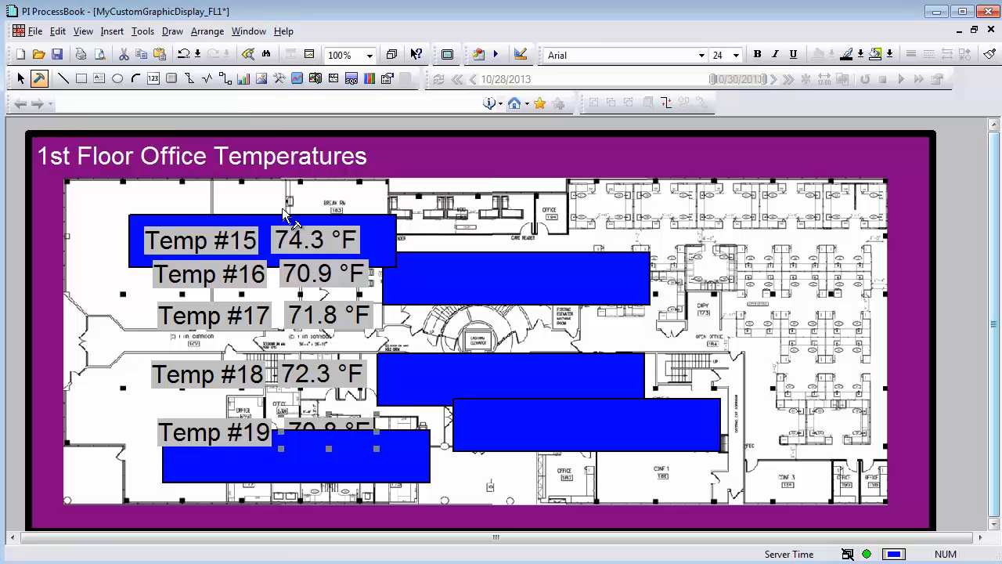
{"action": "left_click", "coordinate": [248, 31]}
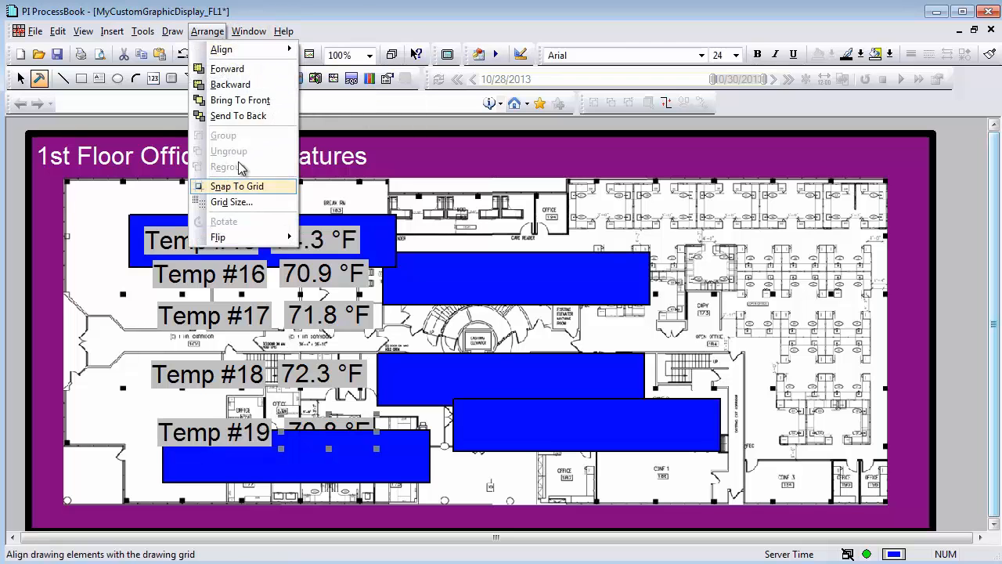
{"action": "left_click", "coordinate": [246, 99]}
Place one blue rectangle behind each of the Temp #19, #18, #17 and #16 readings.
{"action": "left_click_drag", "start_coordinate": [309, 470], "coordinate": [283, 427]}
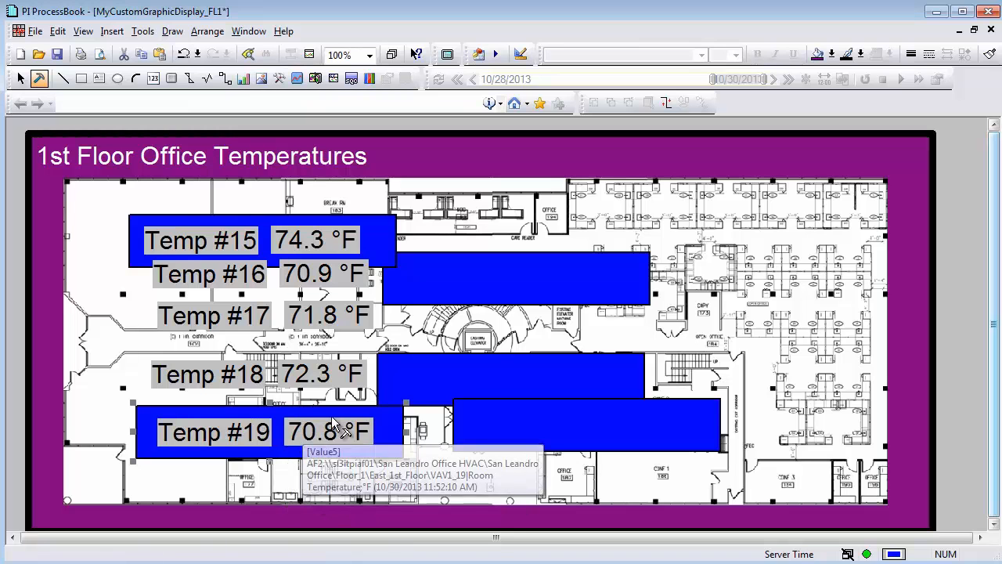
{"action": "left_click_drag", "start_coordinate": [493, 436], "coordinate": [175, 383]}
{"action": "left_click_drag", "start_coordinate": [425, 384], "coordinate": [235, 329]}
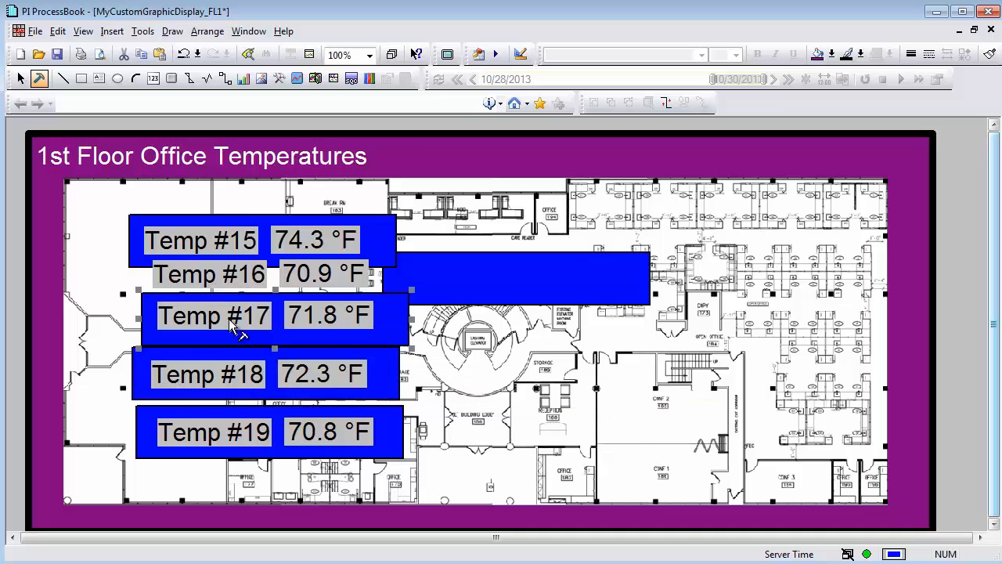
{"action": "left_click_drag", "start_coordinate": [429, 255], "coordinate": [182, 247]}
Move the Temp #15 label, value and blue background together up to the floor plan's upper-left rooms.
{"action": "left_click", "coordinate": [379, 230]}
{"action": "left_click", "coordinate": [226, 239]}
{"action": "left_click", "coordinate": [293, 234], "text": "shift"}
{"action": "left_click_drag", "start_coordinate": [302, 226], "coordinate": [283, 207]}
Move the Temp #16 label, value and blue background together to the upper-right part of the floor plan.
{"action": "left_click", "coordinate": [263, 274]}
{"action": "left_click", "coordinate": [293, 276], "text": "shift"}
{"action": "left_click", "coordinate": [384, 267], "text": "shift"}
{"action": "left_click_drag", "start_coordinate": [390, 269], "coordinate": [733, 222]}
Move the Temp #17 label, value and blue background together to the open office at the floor plan's right side.
{"action": "left_click", "coordinate": [235, 317]}
{"action": "left_click", "coordinate": [296, 321], "text": "shift"}
{"action": "left_click", "coordinate": [311, 338], "text": "shift"}
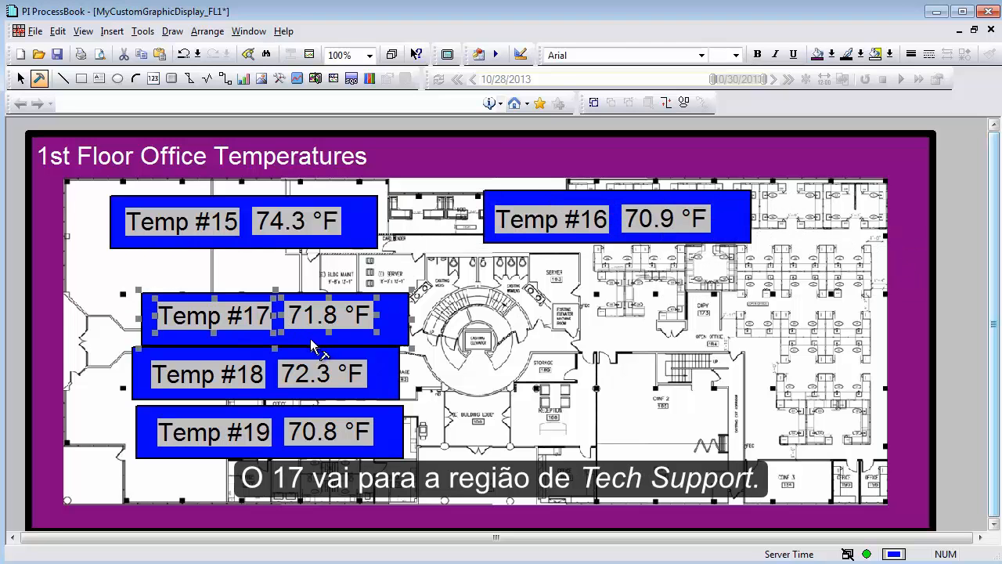
{"action": "left_click_drag", "start_coordinate": [397, 326], "coordinate": [896, 348]}
Move the Temp #18 label, value and blue background together to the floor plan's left edge.
{"action": "left_click", "coordinate": [235, 372]}
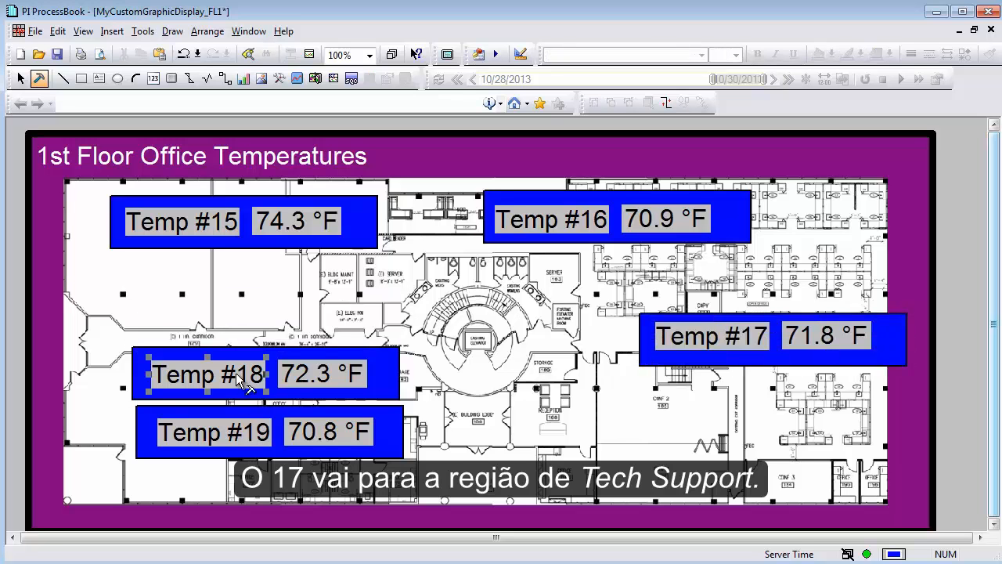
{"action": "left_click", "coordinate": [322, 378], "text": "shift"}
{"action": "left_click", "coordinate": [392, 380], "text": "shift"}
{"action": "left_click_drag", "start_coordinate": [392, 380], "coordinate": [305, 352]}
Move the Temp #19 label, value and blue background together to the offices along the floor plan's lower edge.
{"action": "left_click", "coordinate": [282, 436]}
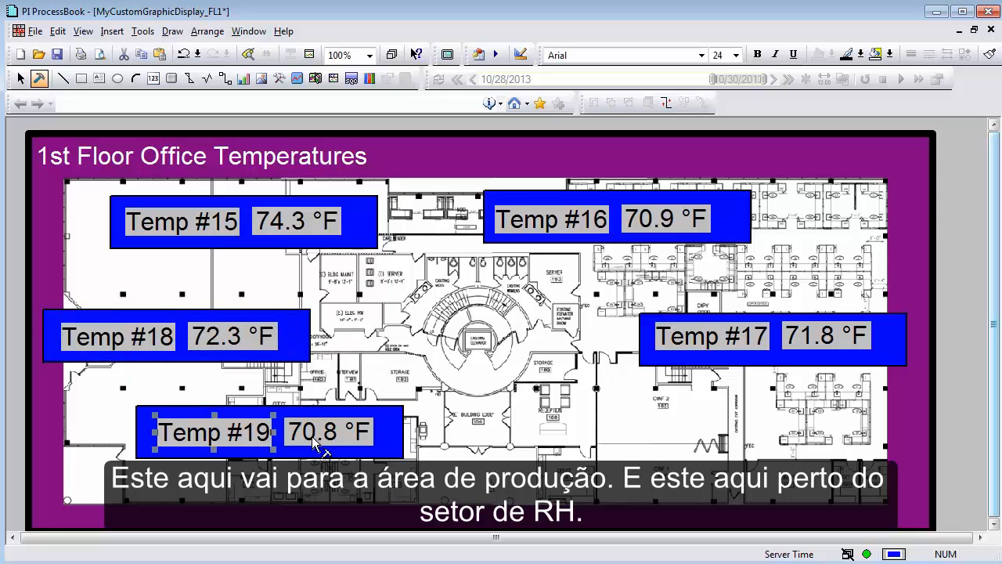
{"action": "left_click", "coordinate": [270, 440], "text": "shift"}
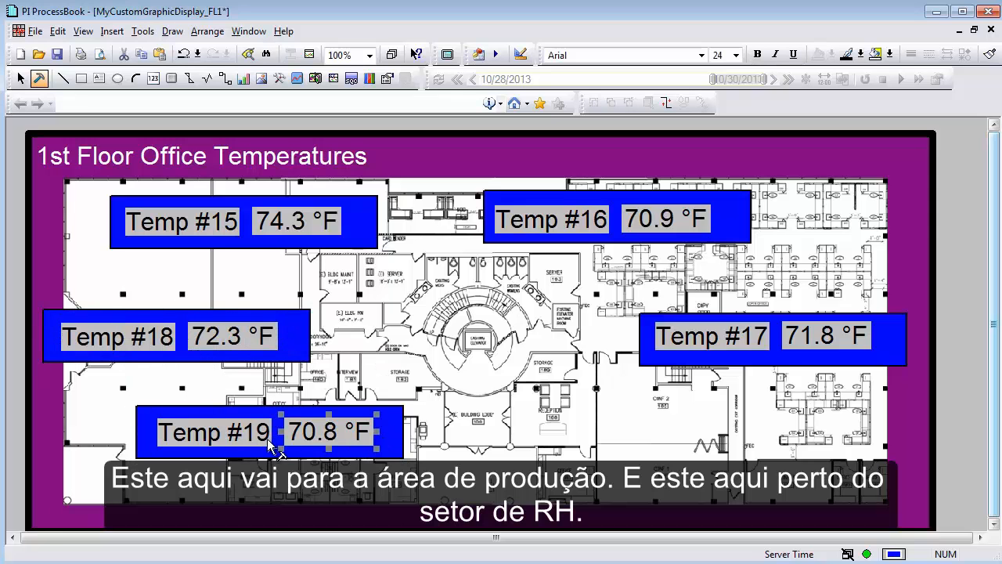
{"action": "left_click", "coordinate": [263, 412], "text": "shift"}
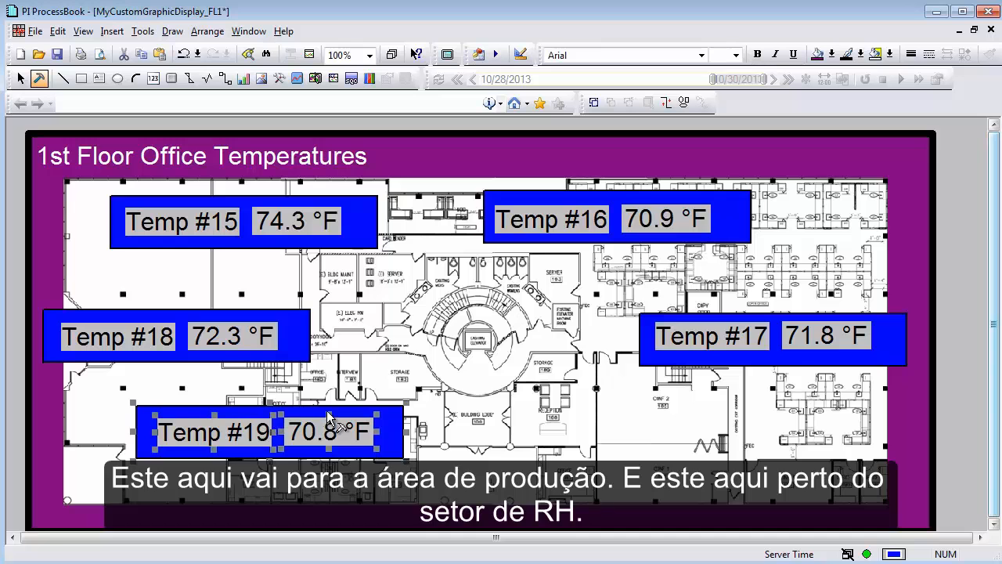
{"action": "left_click_drag", "start_coordinate": [407, 463], "coordinate": [503, 505]}
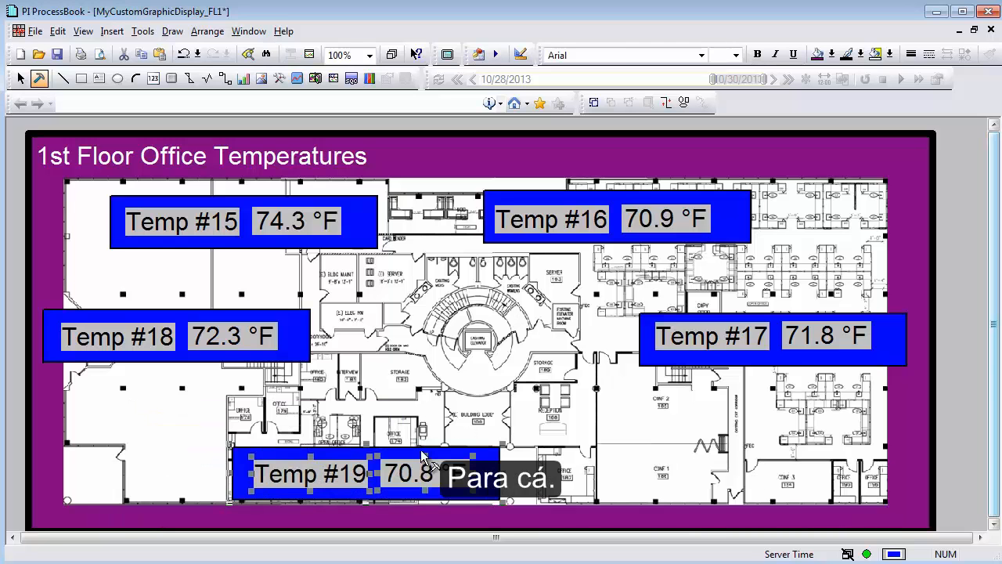
{"action": "left_click", "coordinate": [657, 356]}
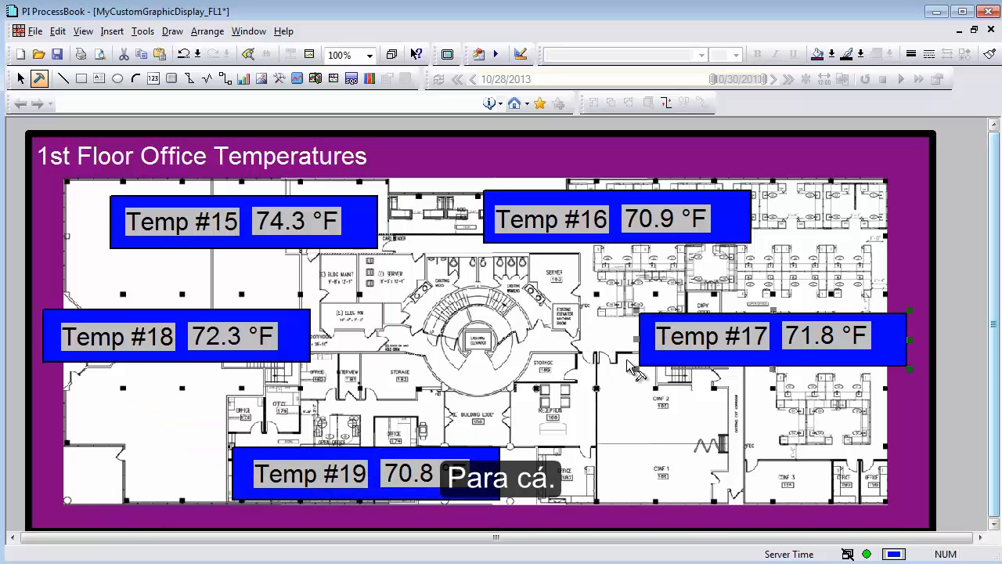
{"action": "left_click", "coordinate": [161, 349]}
{"action": "left_click", "coordinate": [231, 344], "text": "shift"}
{"action": "left_click", "coordinate": [215, 231], "text": "shift"}
{"action": "left_click", "coordinate": [294, 232], "text": "shift"}
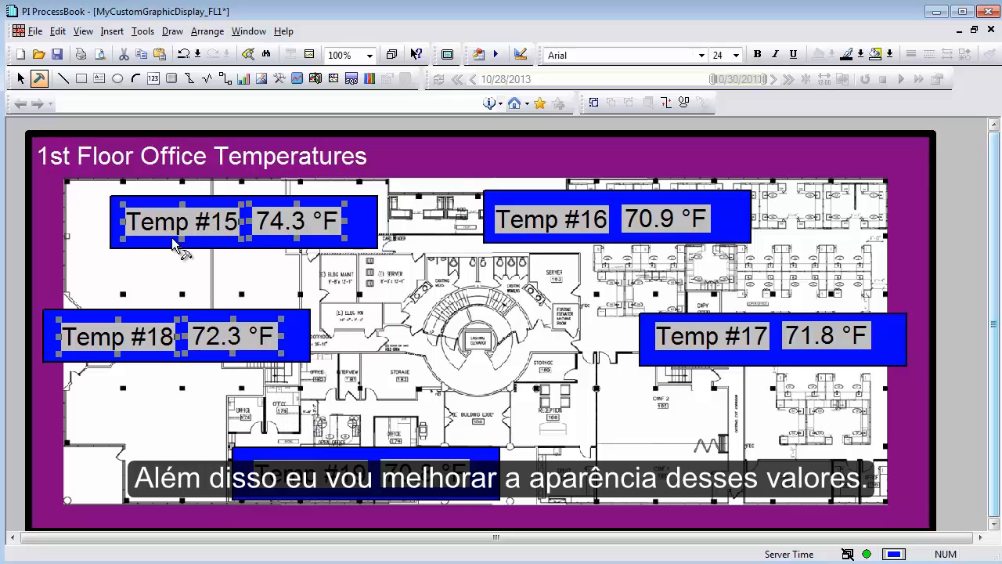
{"action": "left_click", "coordinate": [221, 225]}
{"action": "left_click", "coordinate": [219, 226]}
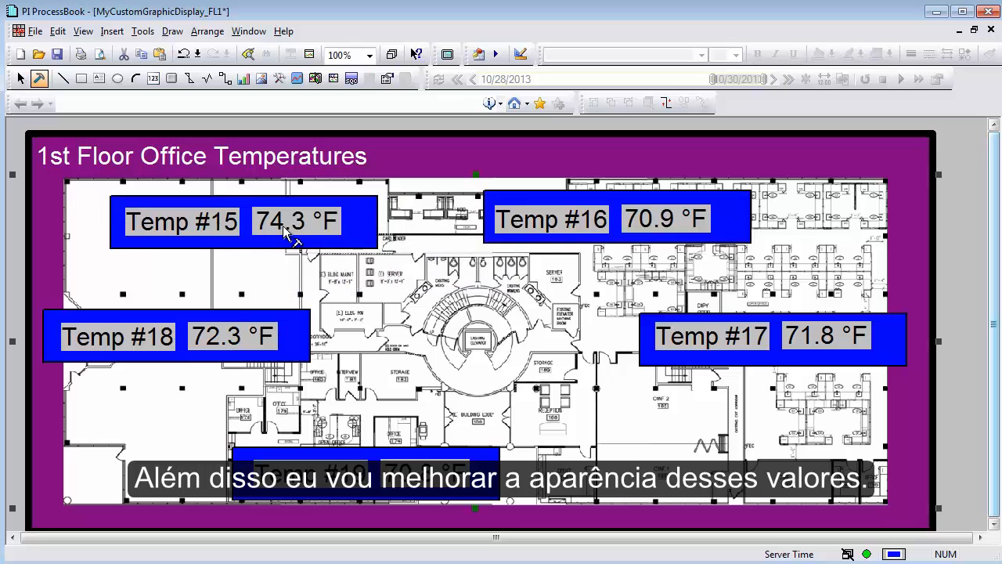
Remove the grey background fill from the labels and values of Temp #15 through Temp #19 by setting it to None.
{"action": "left_click", "coordinate": [200, 226]}
{"action": "left_click", "coordinate": [239, 229]}
{"action": "left_click", "coordinate": [283, 234], "text": "shift"}
{"action": "left_click", "coordinate": [235, 348], "text": "shift"}
{"action": "left_click", "coordinate": [152, 349], "text": "shift"}
{"action": "left_click", "coordinate": [310, 490], "text": "shift"}
{"action": "left_click", "coordinate": [426, 492], "text": "shift"}
{"action": "left_click", "coordinate": [720, 349], "text": "shift"}
{"action": "left_click", "coordinate": [830, 348], "text": "shift"}
{"action": "left_click", "coordinate": [678, 232], "text": "shift"}
{"action": "left_click", "coordinate": [584, 224], "text": "shift"}
{"action": "left_click", "coordinate": [890, 54]}
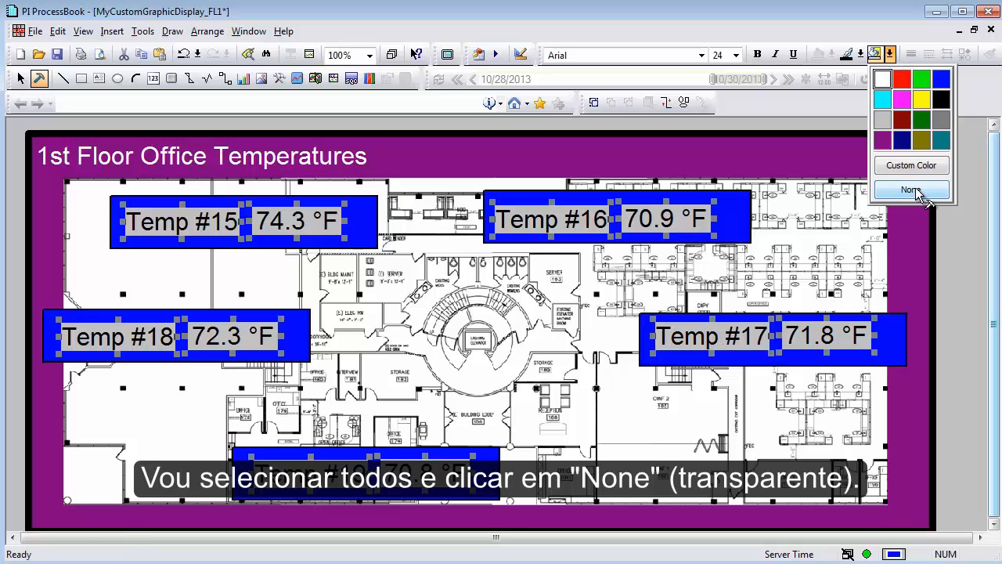
{"action": "left_click", "coordinate": [912, 191]}
Set the text color of all five temperature labels and values to white and clear the selection.
{"action": "left_click", "coordinate": [861, 54]}
{"action": "left_click", "coordinate": [848, 81]}
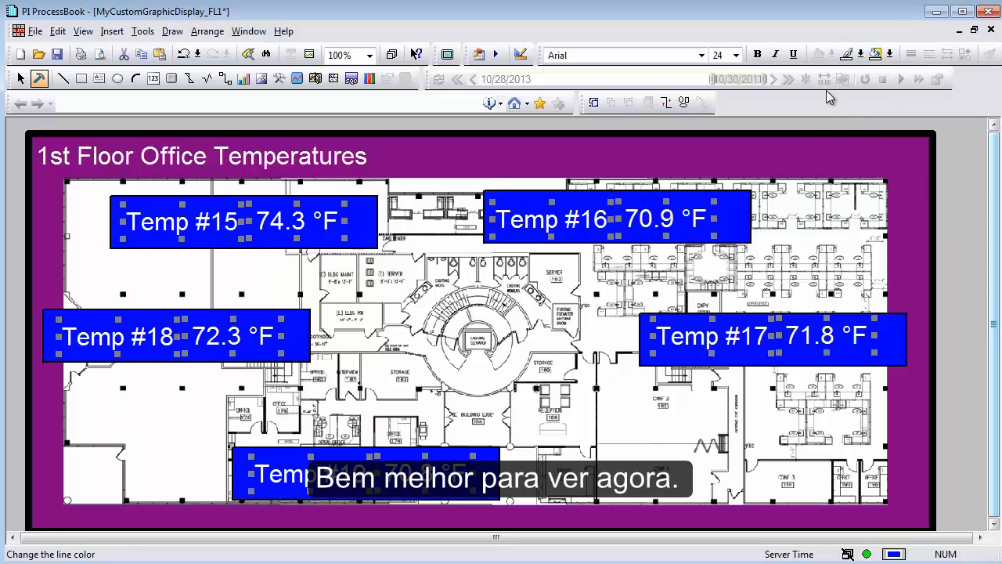
{"action": "left_click", "coordinate": [423, 514]}
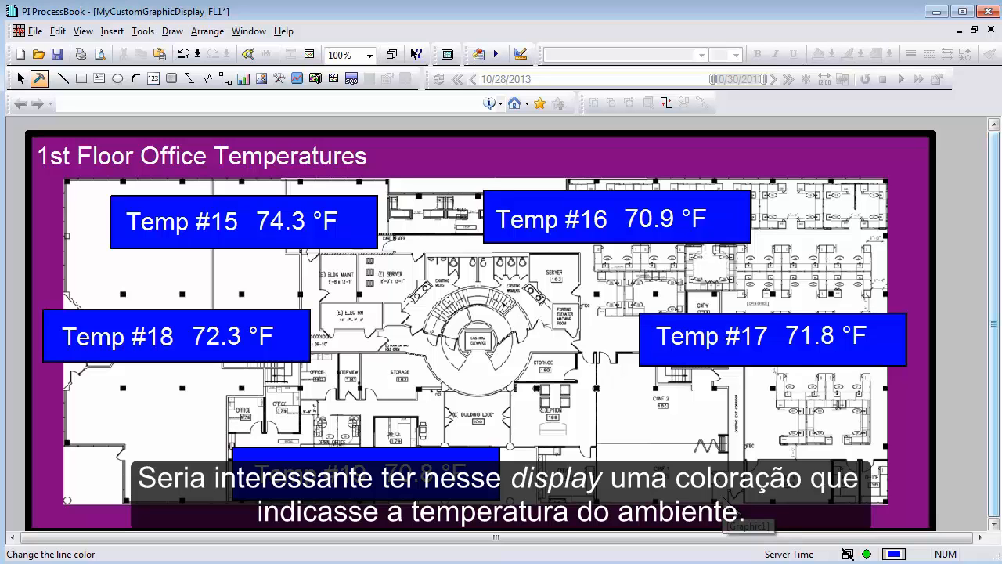
{"action": "left_click", "coordinate": [304, 223]}
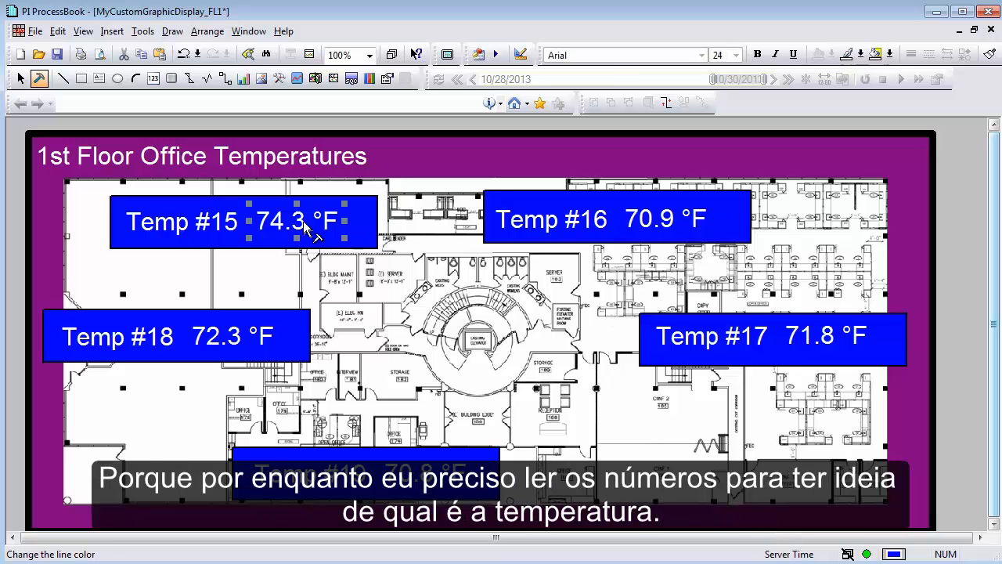
{"action": "left_click", "coordinate": [239, 337]}
{"action": "left_click", "coordinate": [423, 470]}
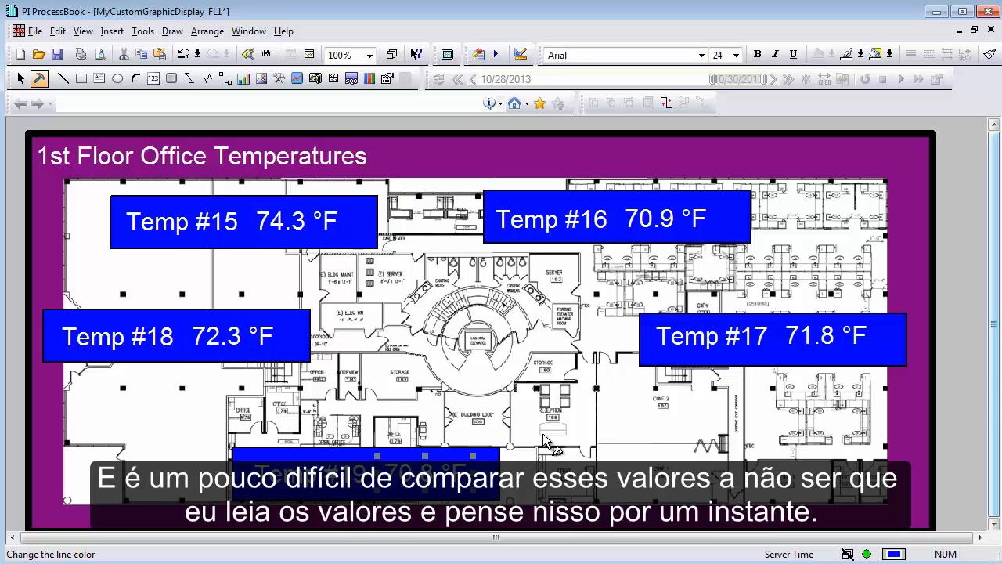
{"action": "mouse_move", "coordinate": [819, 345]}
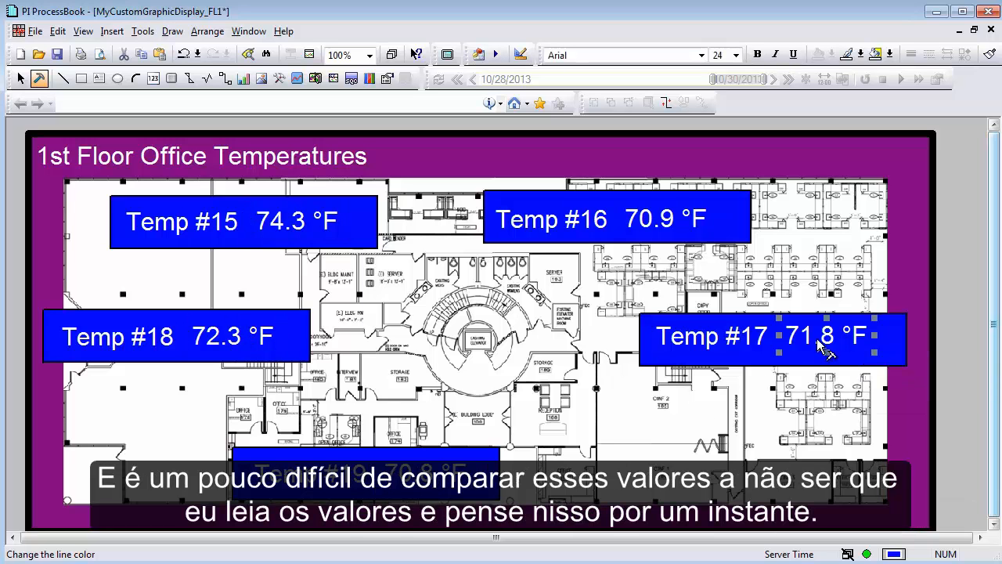
{"action": "left_click", "coordinate": [233, 346]}
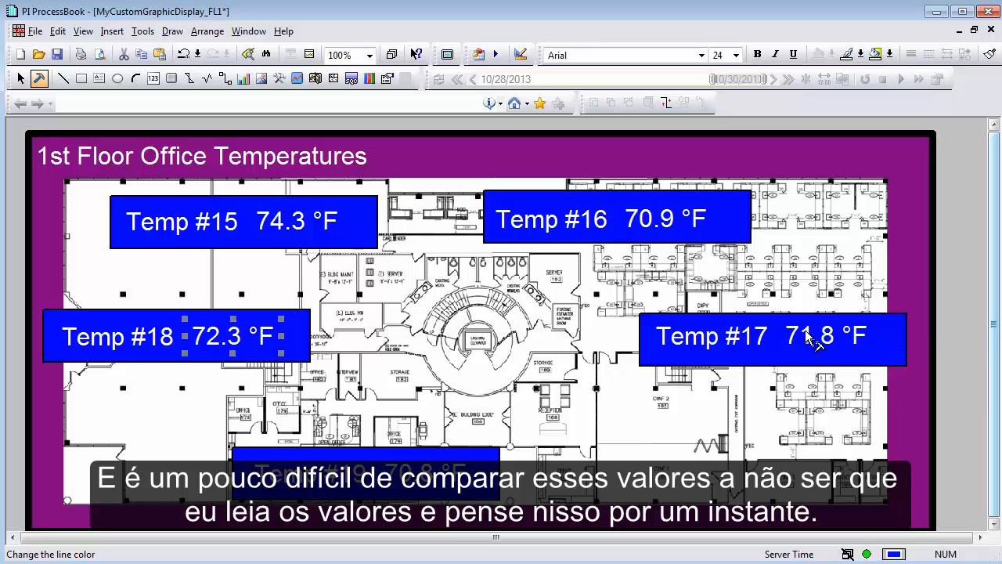
{"action": "mouse_move", "coordinate": [233, 343]}
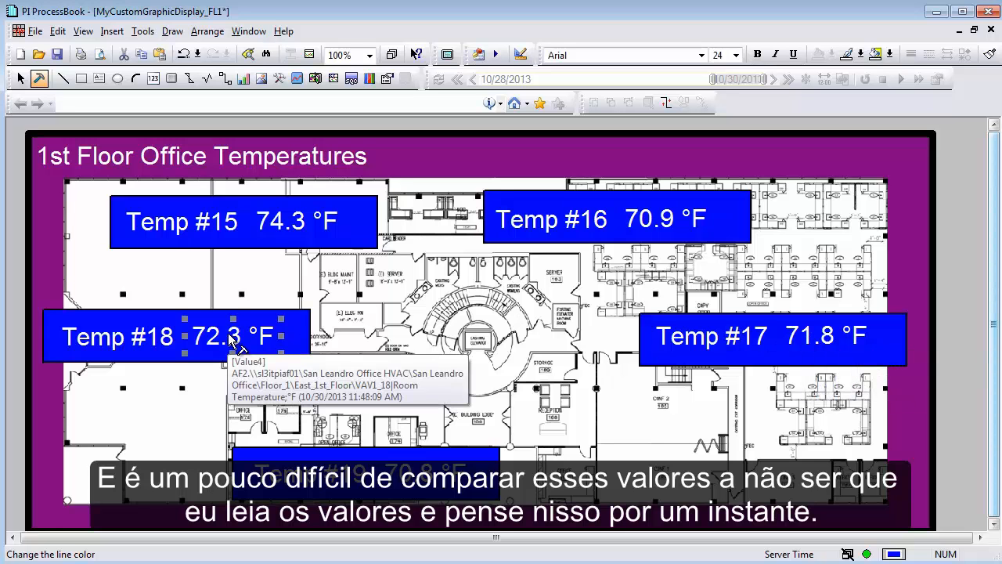
Widen the Temp #18 blue background toward its right and draw a small circle in the space beside the value.
{"action": "left_click", "coordinate": [305, 348]}
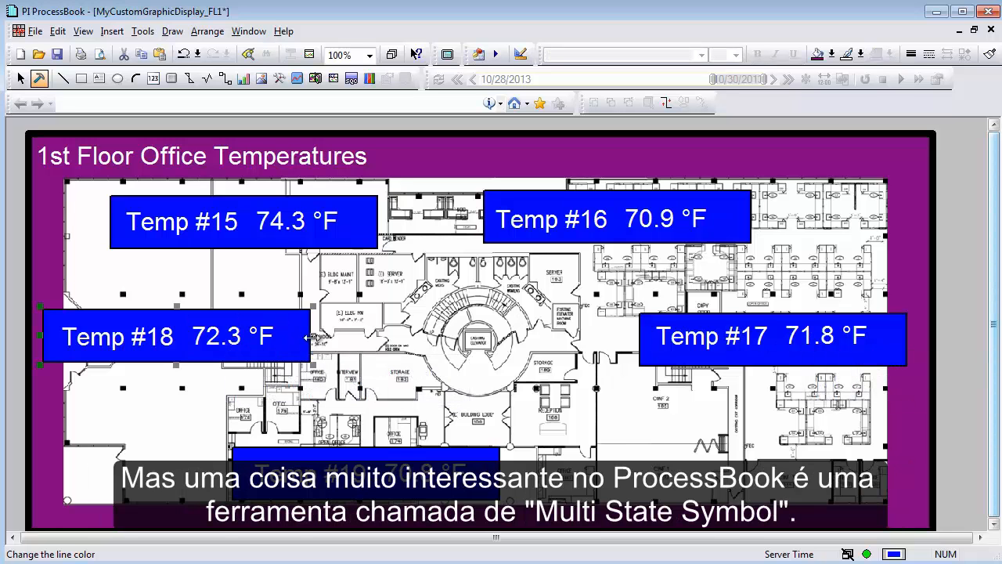
{"action": "left_click_drag", "start_coordinate": [334, 346], "coordinate": [340, 348]}
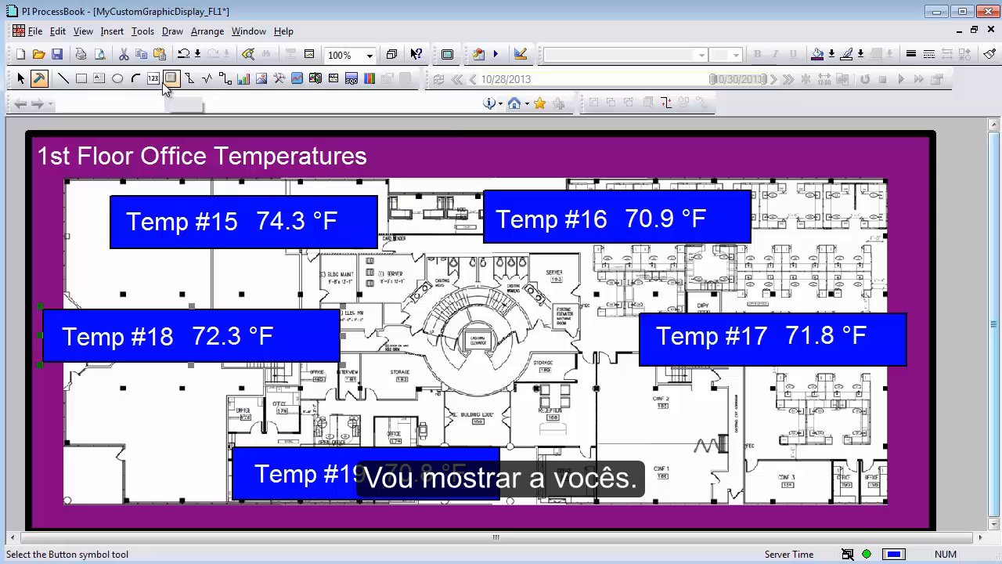
{"action": "left_click", "coordinate": [116, 78]}
{"action": "left_click_drag", "start_coordinate": [293, 324], "coordinate": [324, 354]}
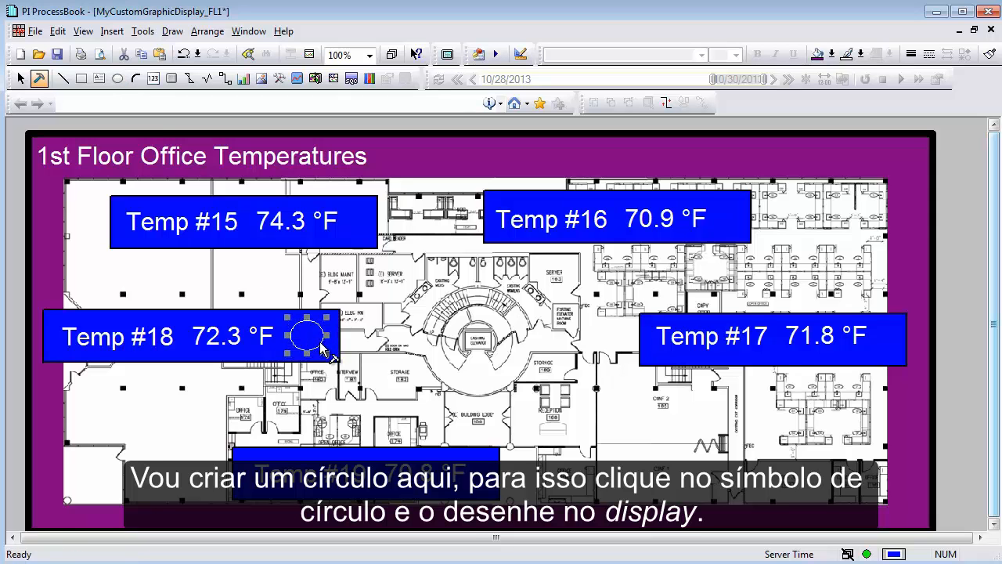
{"action": "mouse_move", "coordinate": [327, 352]}
{"action": "left_mouse_down"}
{"action": "mouse_move", "coordinate": [312, 336]}
{"action": "mouse_move", "coordinate": [310, 344]}
{"action": "left_mouse_up"}
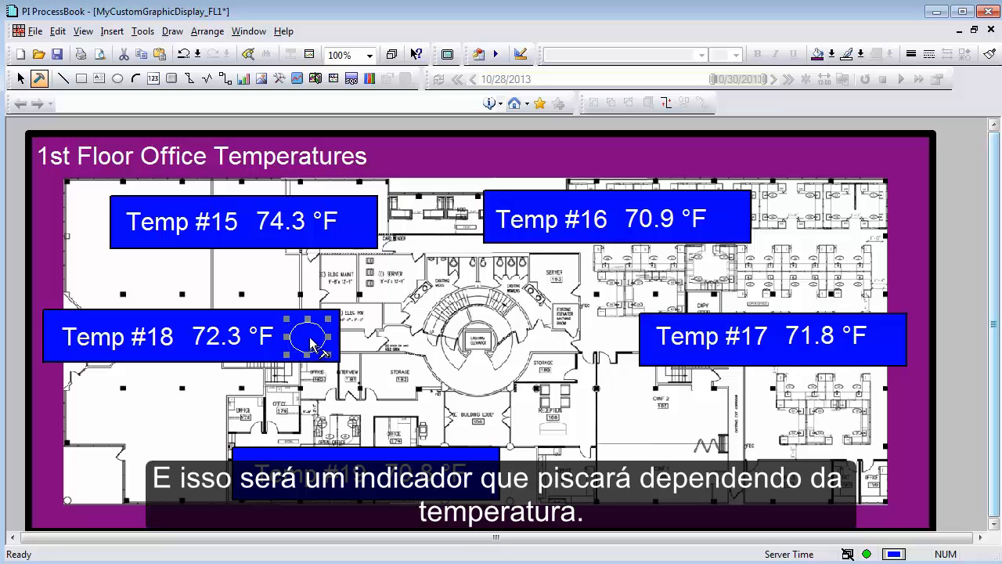
Make the circle a multi-state symbol driven by the Room Temperature AF attribute of VAV1_18, under San Leandro Office, Floor_1, East_1st_Floor.
{"action": "left_click", "coordinate": [369, 78]}
{"action": "left_click_drag", "start_coordinate": [415, 155], "coordinate": [544, 133]}
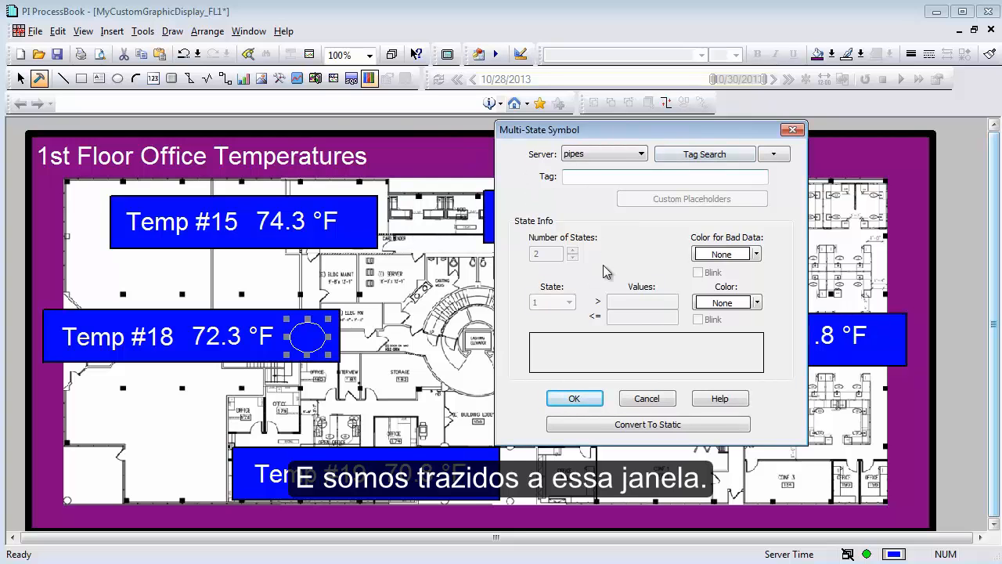
{"action": "left_click", "coordinate": [572, 180]}
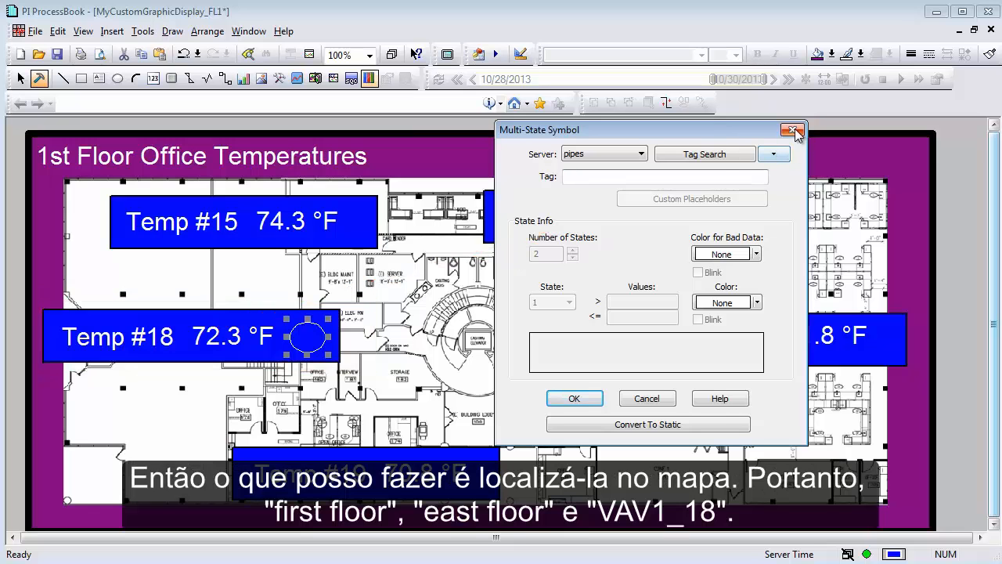
{"action": "left_click", "coordinate": [773, 153]}
{"action": "left_click", "coordinate": [779, 232]}
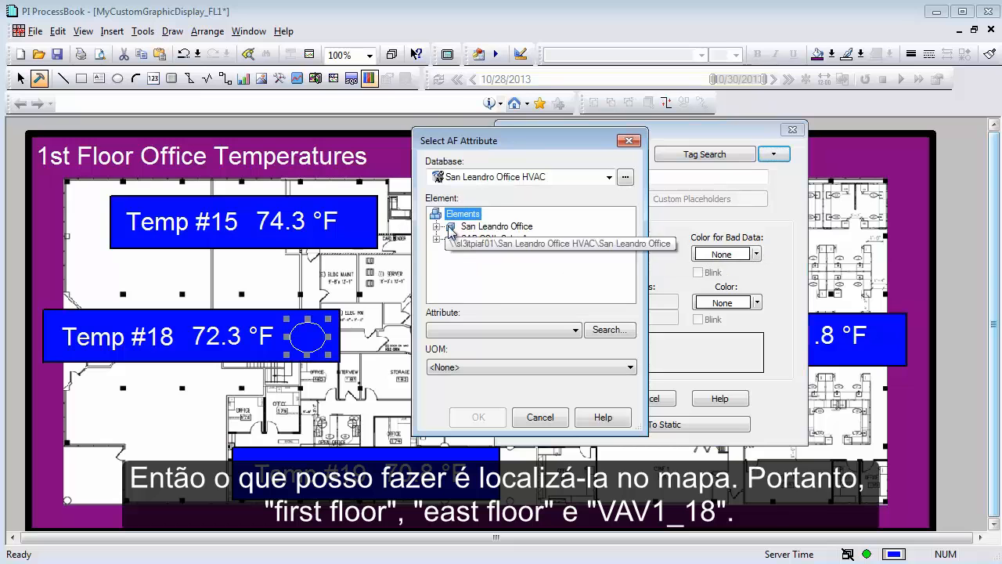
{"action": "left_click", "coordinate": [438, 226]}
{"action": "left_click", "coordinate": [451, 264]}
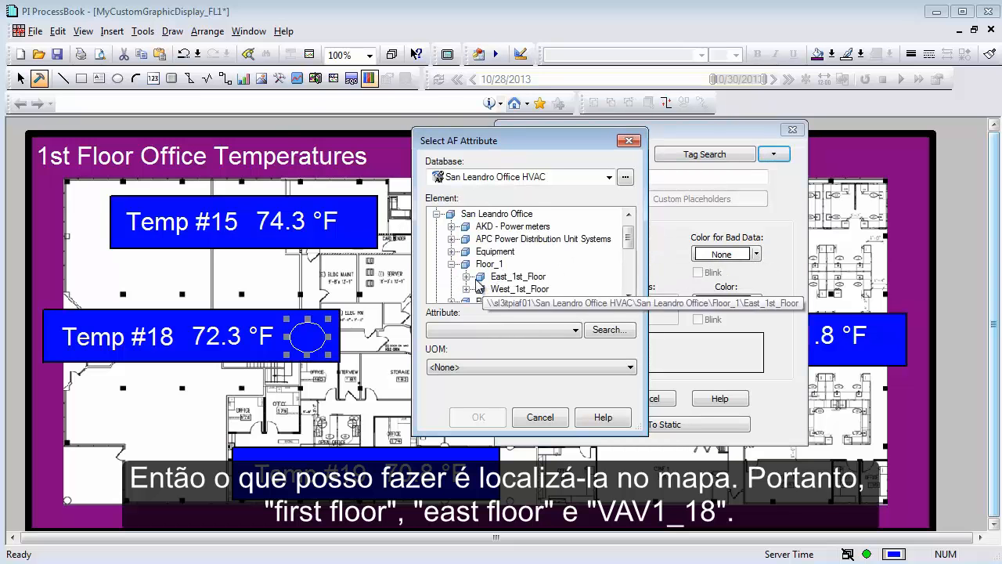
{"action": "left_click", "coordinate": [467, 278]}
{"action": "left_click", "coordinate": [518, 264]}
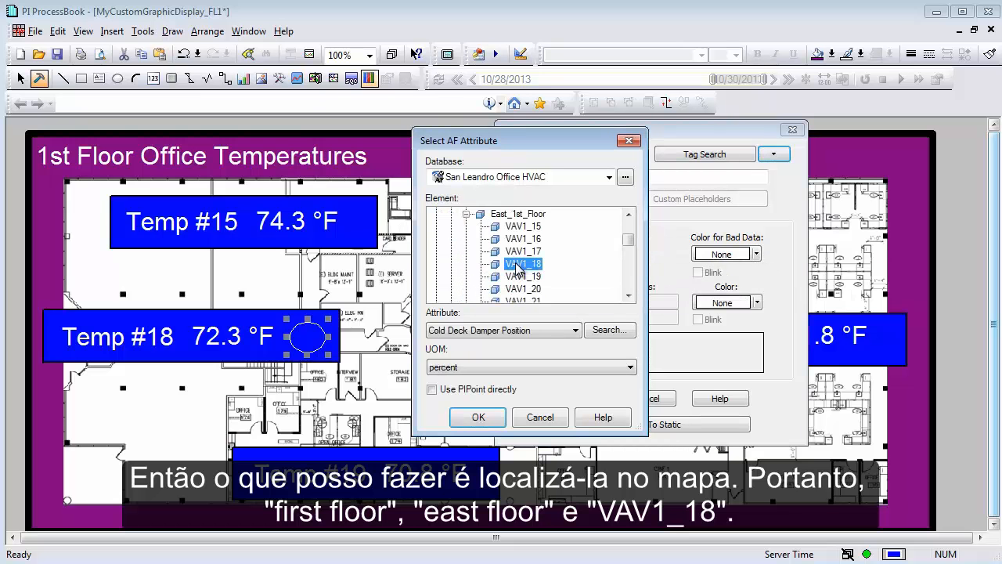
{"action": "left_click", "coordinate": [509, 329]}
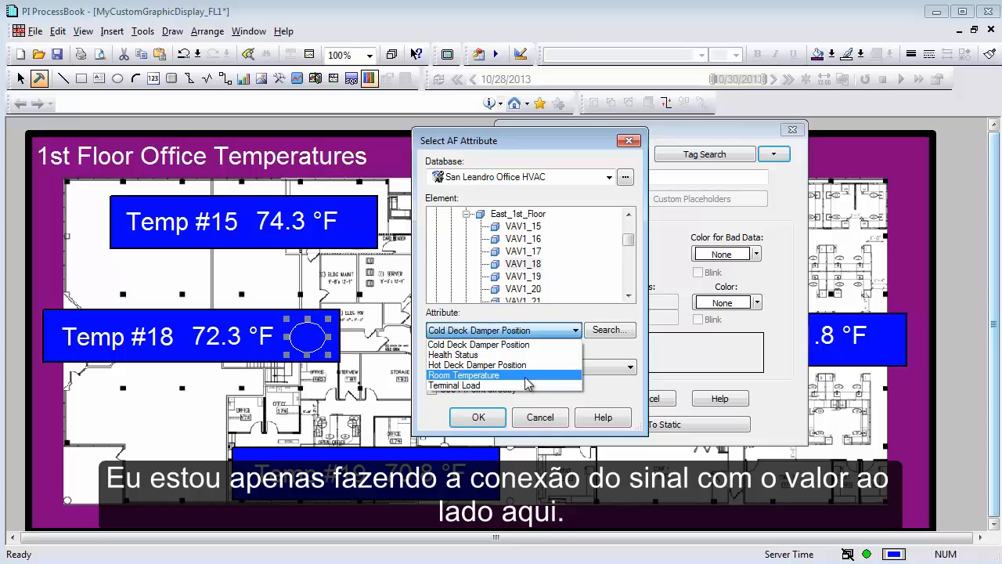
{"action": "left_click", "coordinate": [486, 375]}
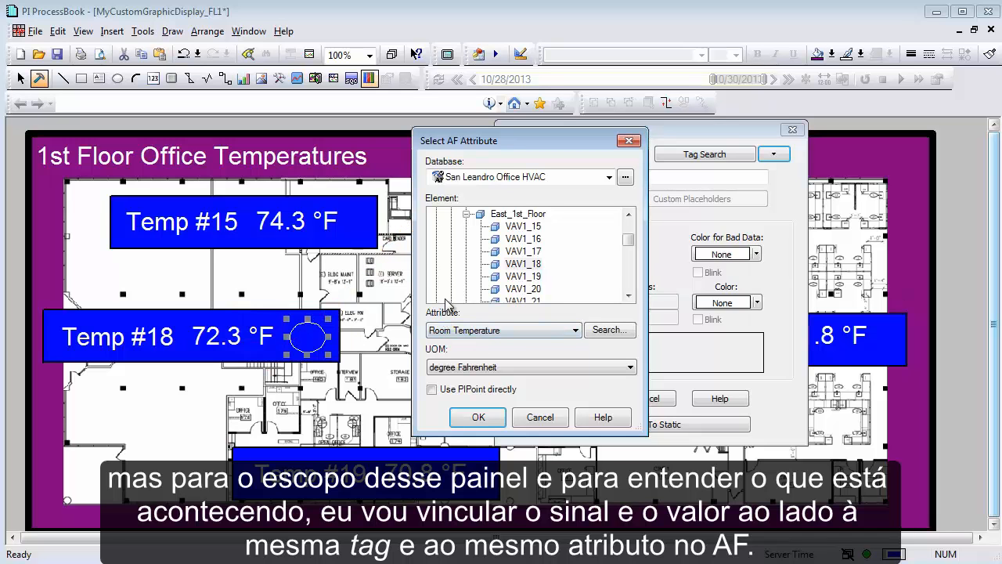
{"action": "left_click", "coordinate": [479, 416]}
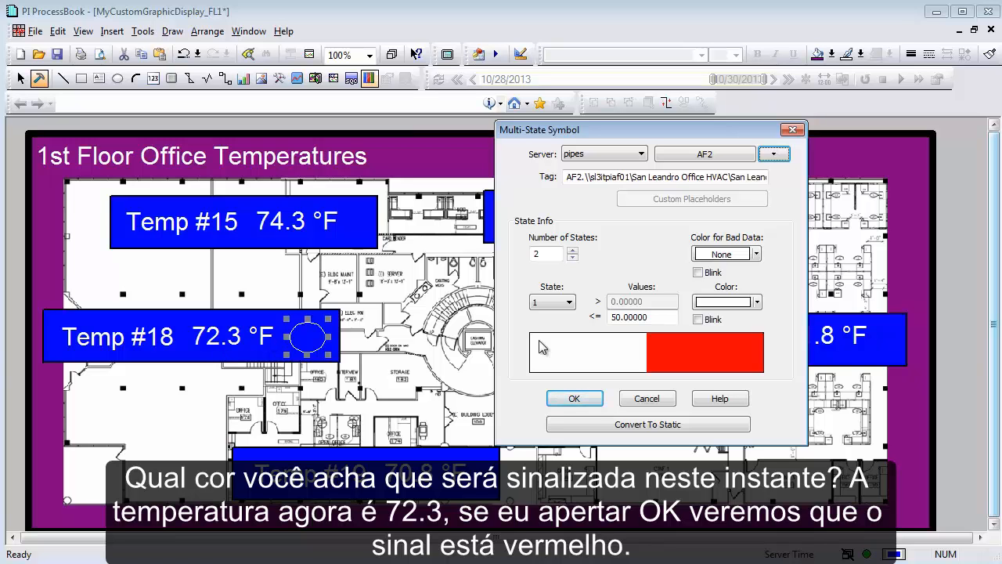
{"action": "left_click", "coordinate": [576, 398]}
{"action": "mouse_move", "coordinate": [318, 351]}
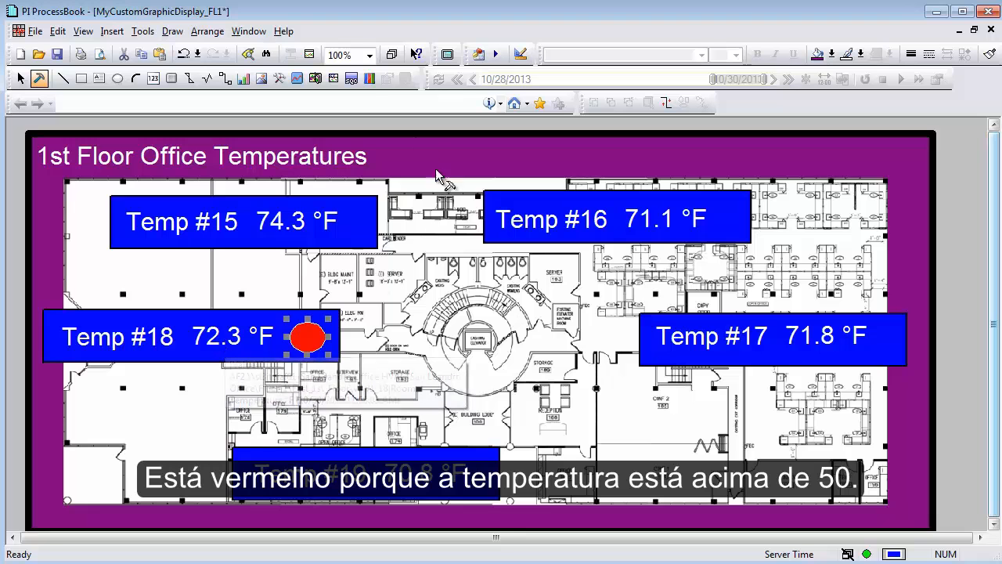
Reopen the Temp #18 circle's multi-state settings and set the number of states to 3.
{"action": "left_click", "coordinate": [276, 343]}
{"action": "left_click", "coordinate": [307, 339]}
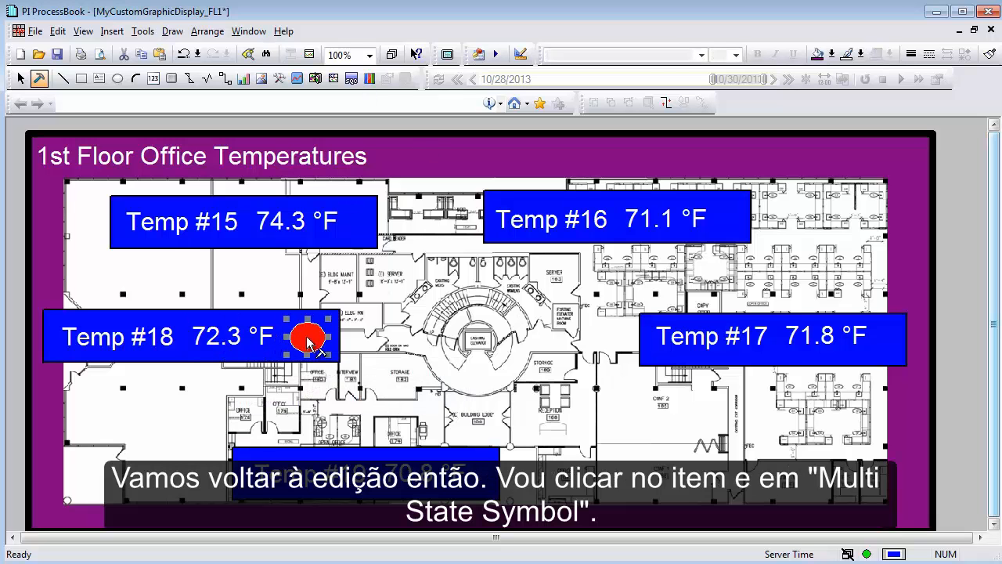
{"action": "left_click", "coordinate": [369, 78]}
{"action": "left_click_drag", "start_coordinate": [452, 155], "coordinate": [509, 143]}
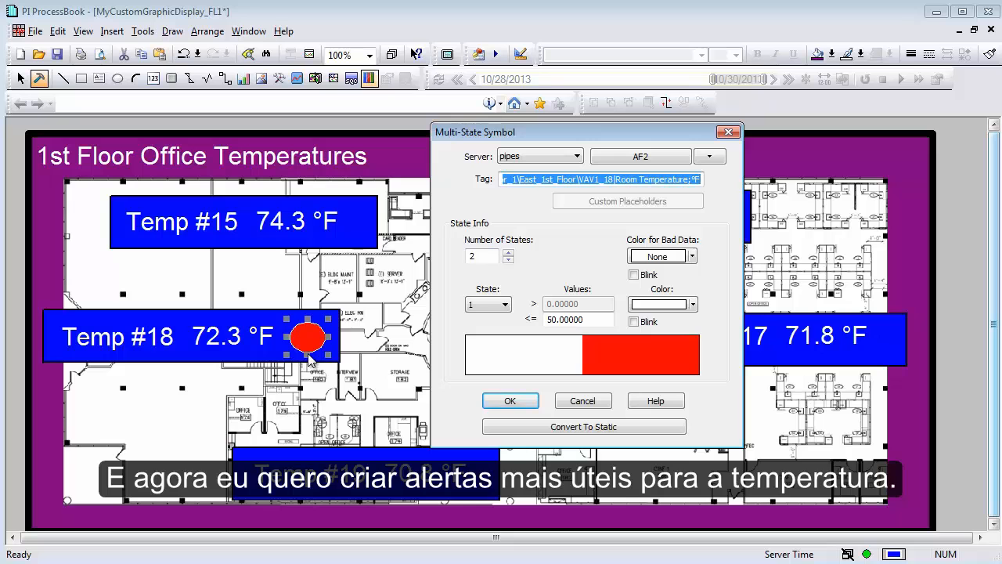
{"action": "left_click", "coordinate": [509, 255]}
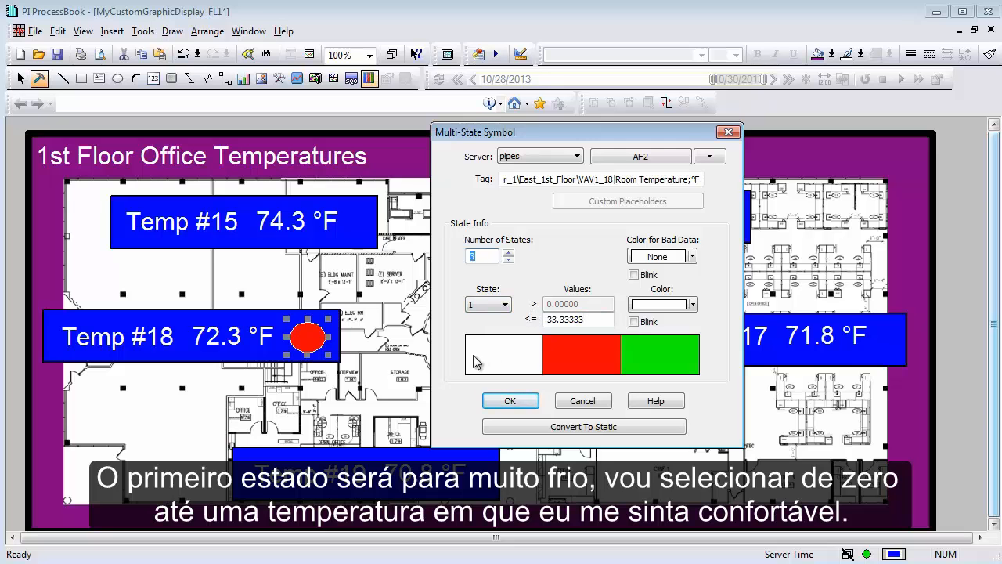
Set state 1's upper limit to 70 and its color to blue.
{"action": "left_click_drag", "start_coordinate": [603, 321], "coordinate": [524, 320]}
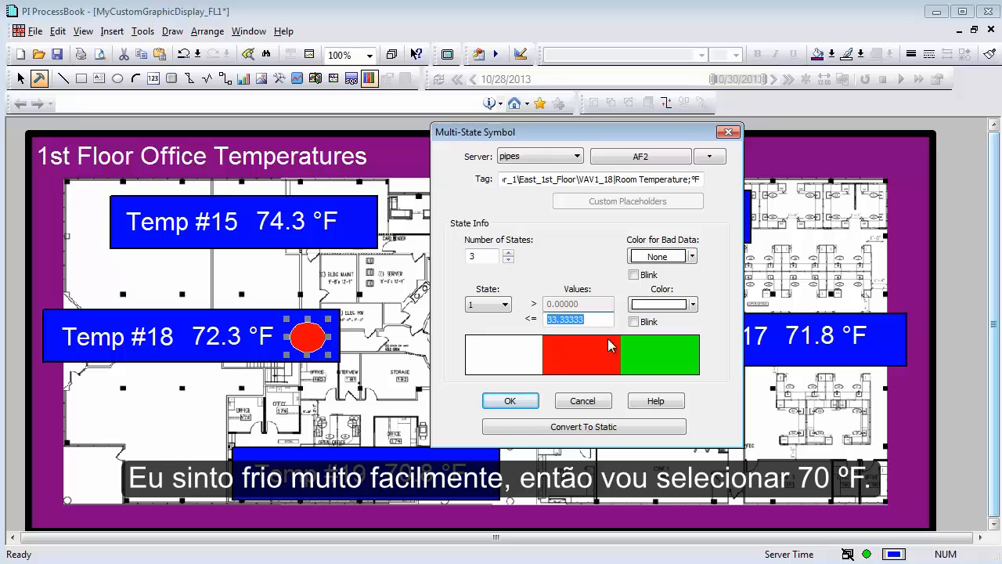
{"action": "type", "text": "70"}
{"action": "left_click", "coordinate": [538, 336]}
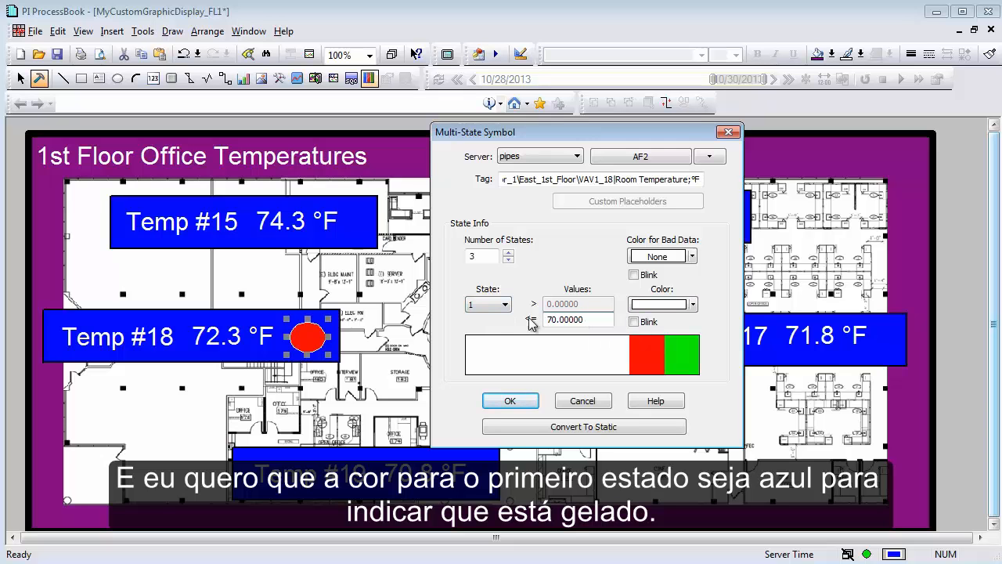
{"action": "left_click_drag", "start_coordinate": [475, 360], "coordinate": [622, 359]}
{"action": "left_click_drag", "start_coordinate": [626, 350], "coordinate": [487, 350]}
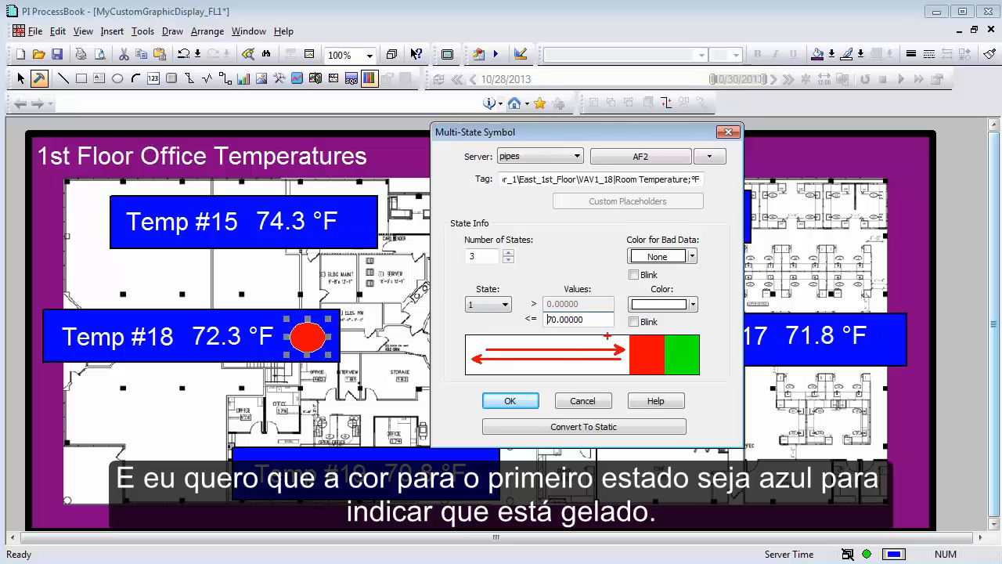
{"action": "left_click", "coordinate": [692, 305]}
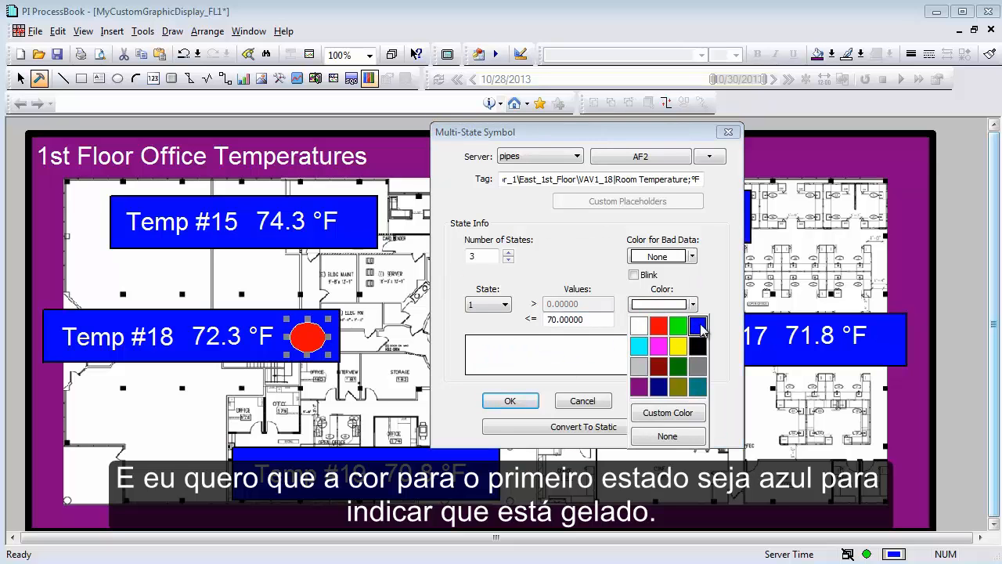
{"action": "left_click", "coordinate": [698, 326]}
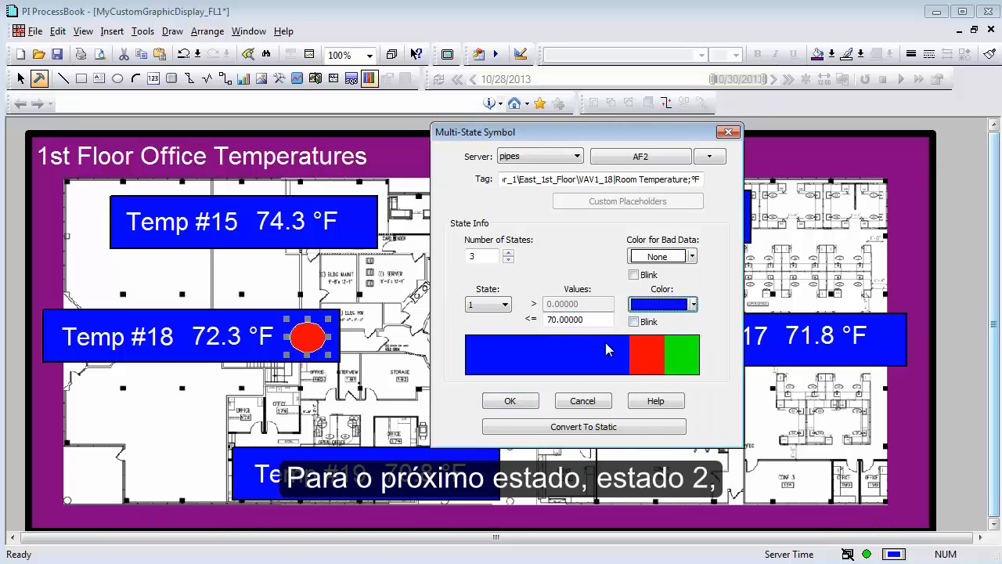
Set state 2's upper limit to 72.
{"action": "left_click", "coordinate": [505, 304]}
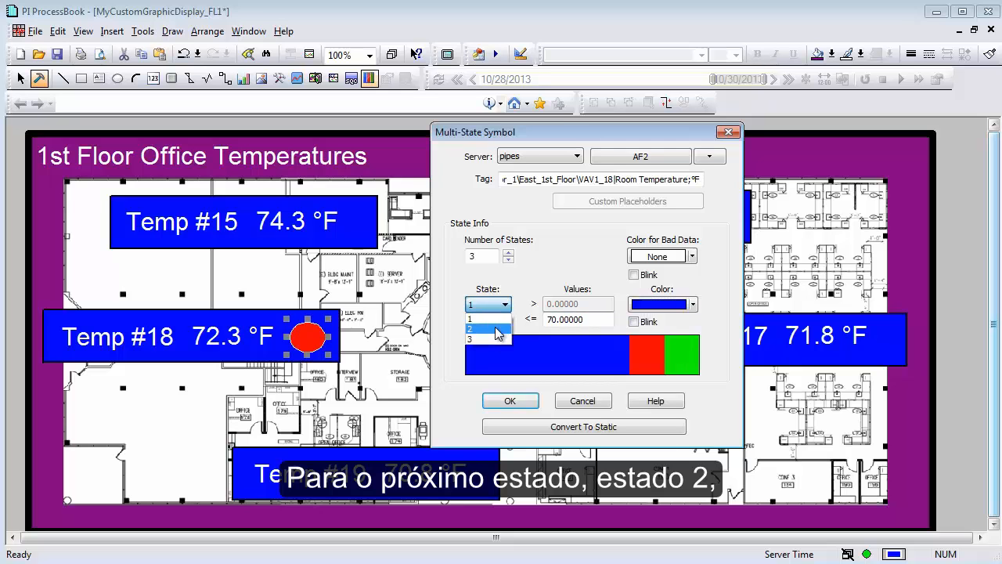
{"action": "left_click", "coordinate": [492, 329]}
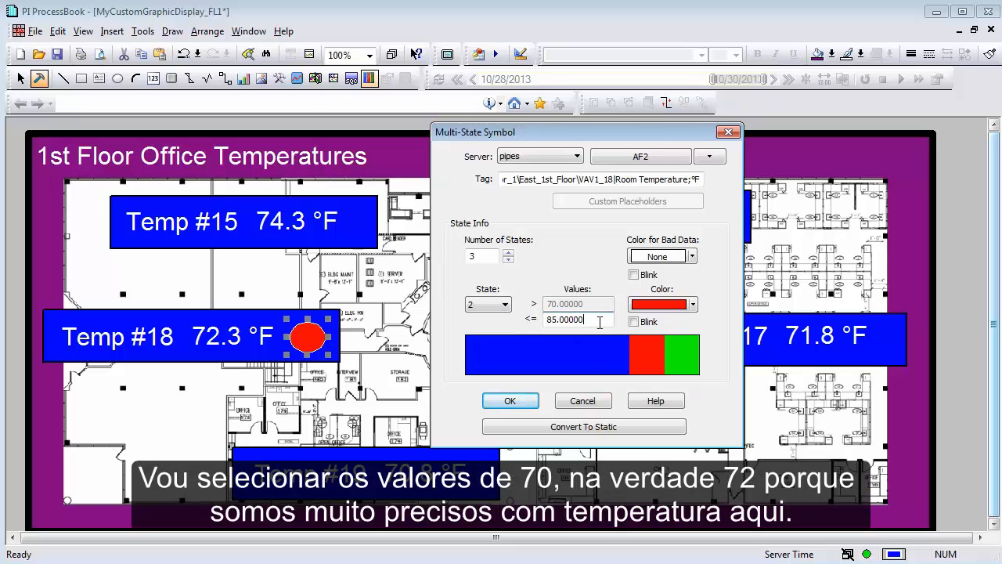
{"action": "type", "text": "72"}
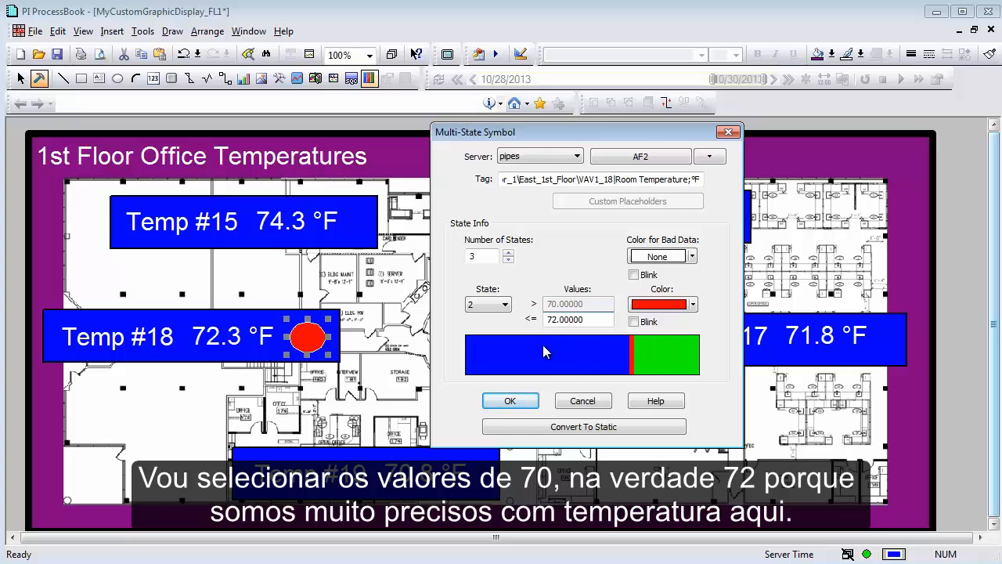
Color state 2 green and state 3 red, and apply the multi-state settings to the Temp #18 circle.
{"action": "left_click", "coordinate": [666, 305]}
{"action": "left_click", "coordinate": [677, 327]}
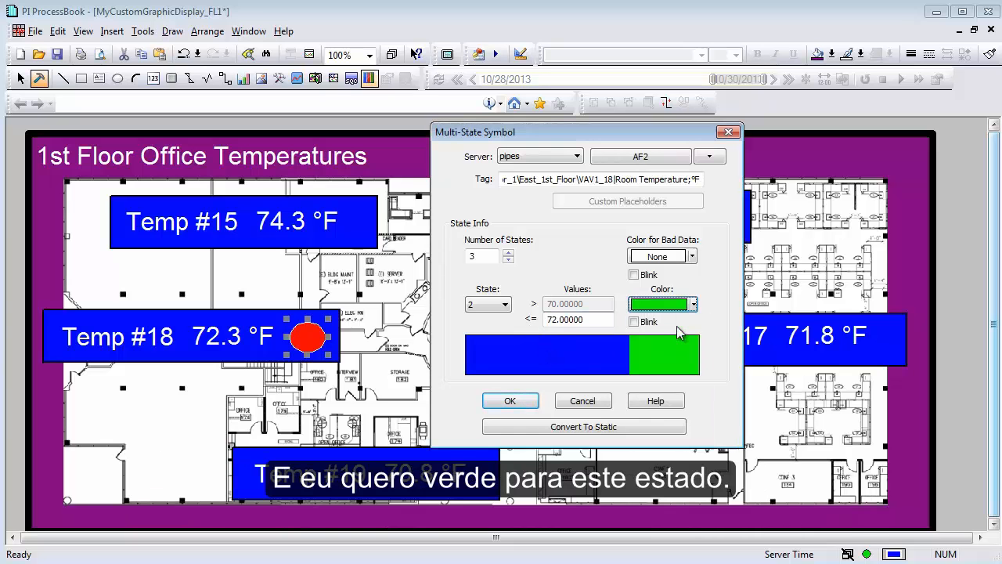
{"action": "left_click", "coordinate": [503, 305]}
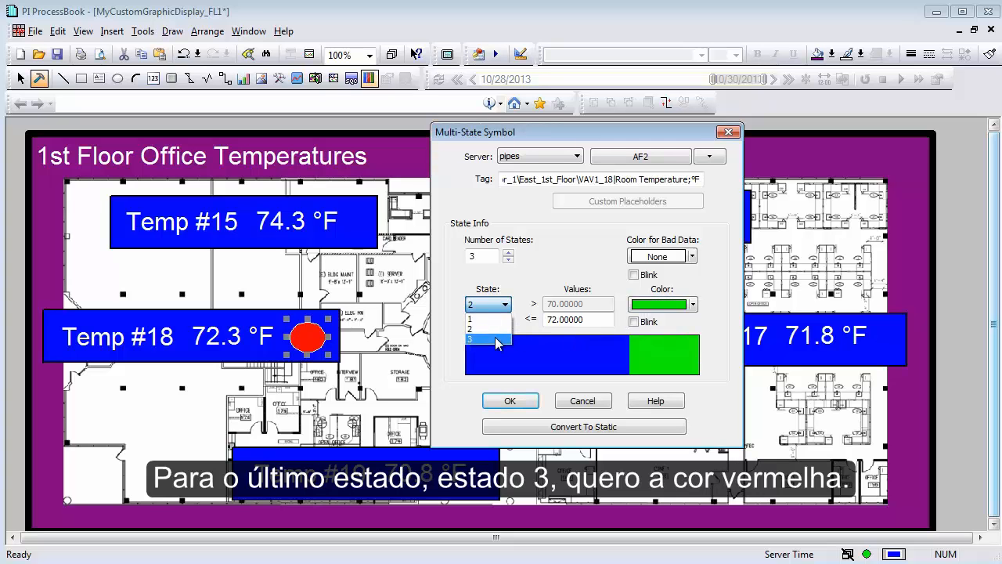
{"action": "left_click", "coordinate": [494, 340]}
{"action": "left_click", "coordinate": [658, 305]}
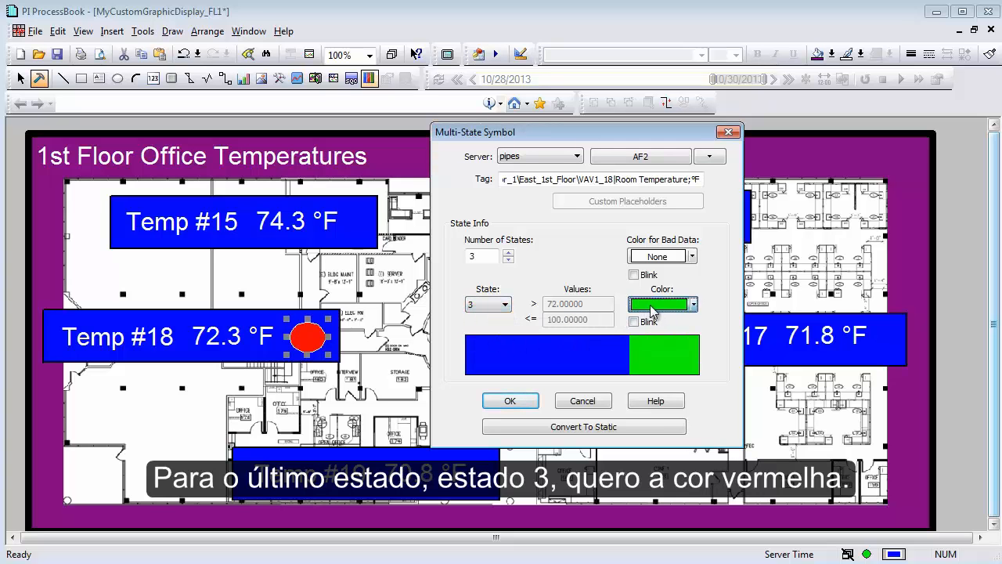
{"action": "left_click", "coordinate": [659, 327]}
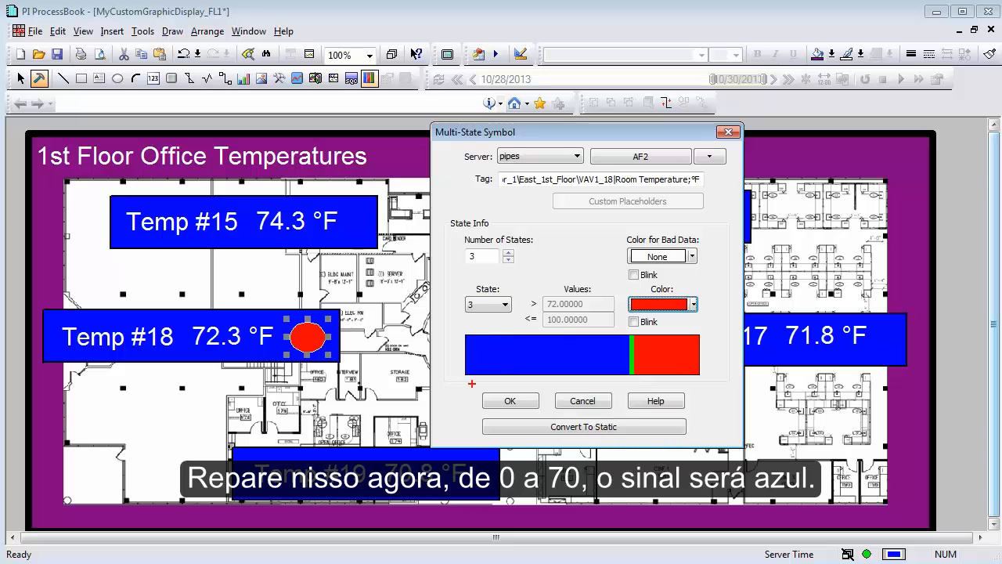
{"action": "left_click_drag", "start_coordinate": [624, 383], "coordinate": [628, 380]}
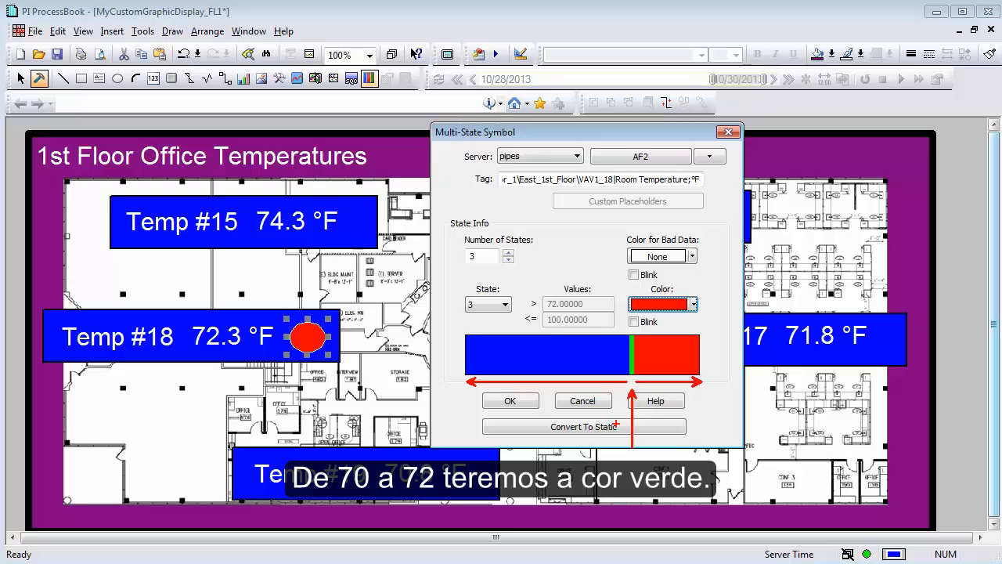
{"action": "left_click", "coordinate": [513, 402]}
In run mode, set the display time range from 6/17 to 9/10 and slide the viewed time back within that range.
{"action": "mouse_move", "coordinate": [227, 349]}
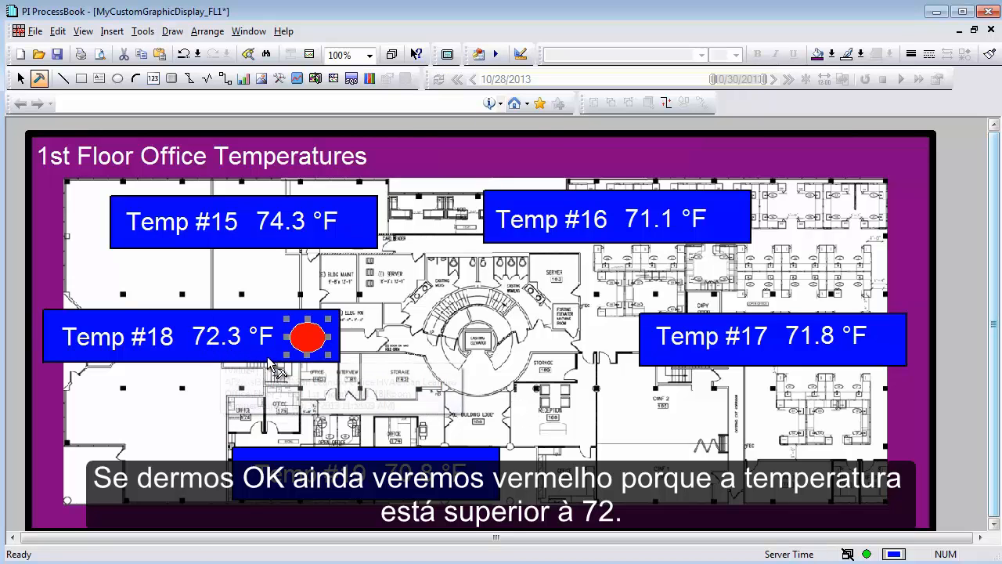
{"action": "left_click", "coordinate": [317, 335]}
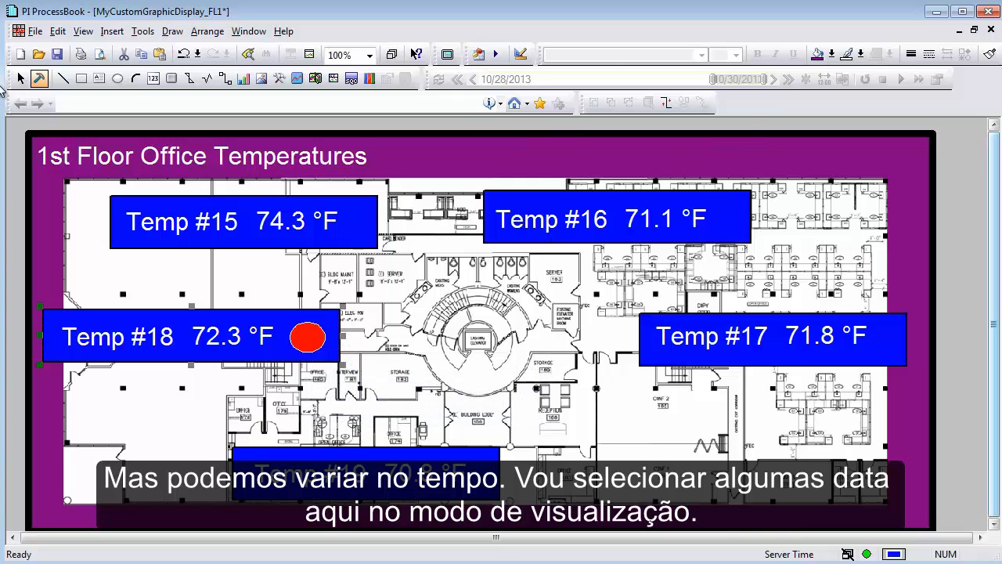
{"action": "left_click", "coordinate": [37, 79]}
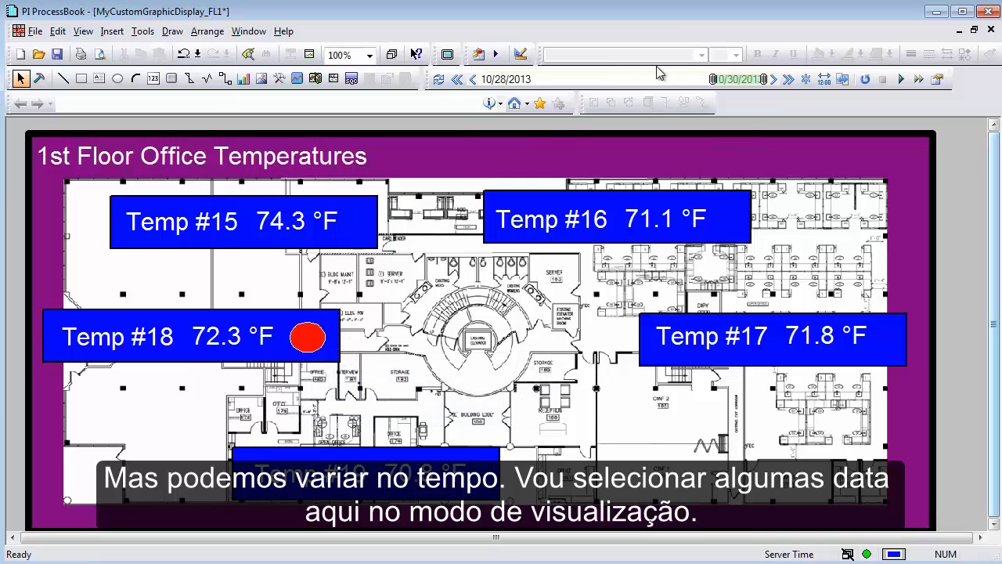
{"action": "left_click", "coordinate": [824, 79]}
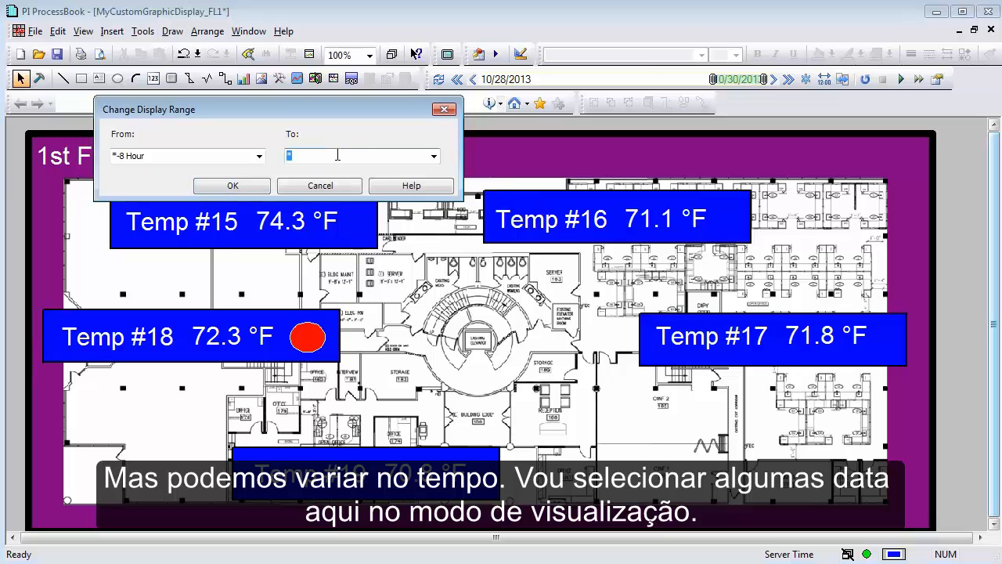
{"action": "type", "text": "9/10"}
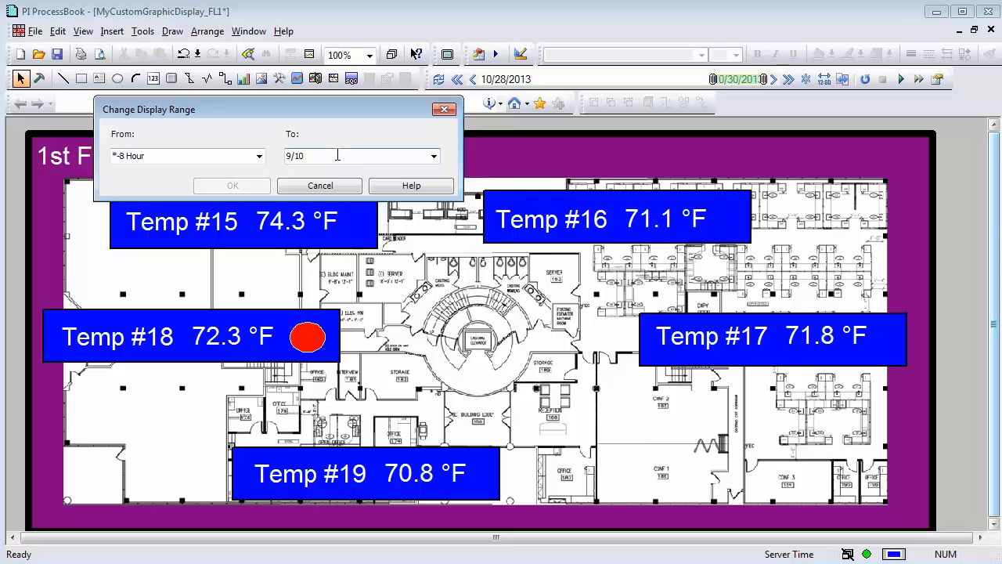
{"action": "key", "text": "shift+Tab"}
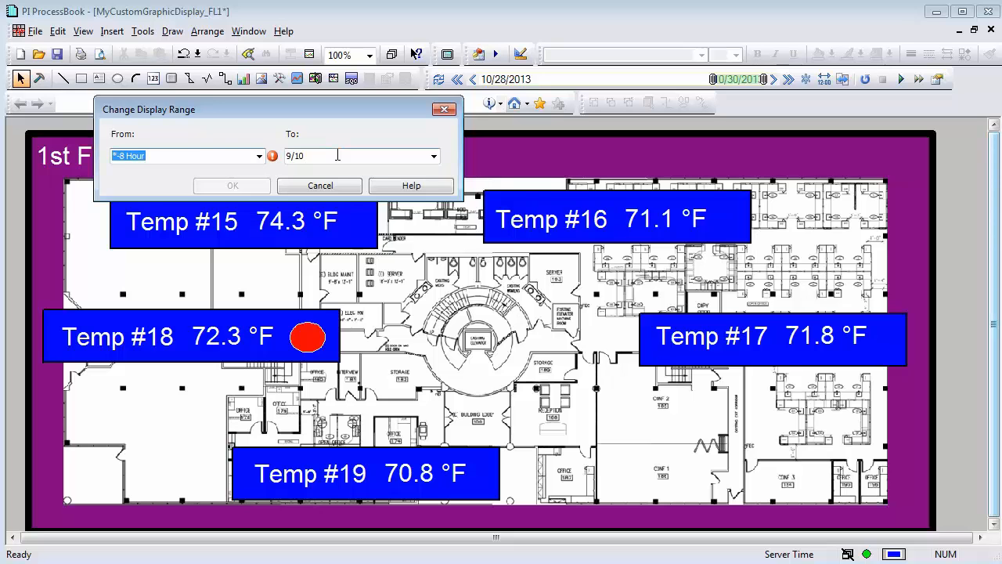
{"action": "type", "text": "6/17"}
{"action": "key", "text": "Return"}
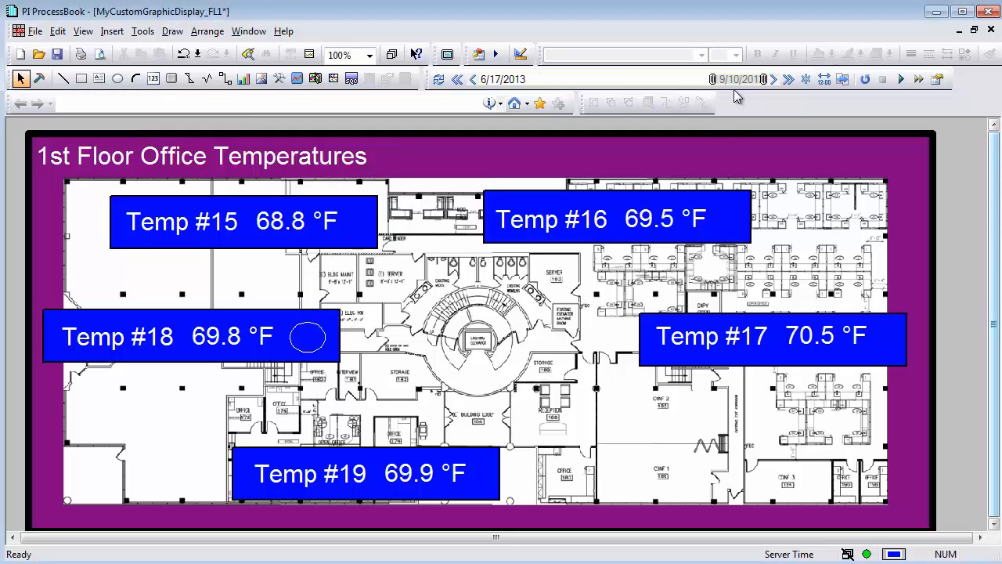
{"action": "left_click_drag", "start_coordinate": [741, 83], "coordinate": [658, 87]}
{"action": "left_click", "coordinate": [303, 350]}
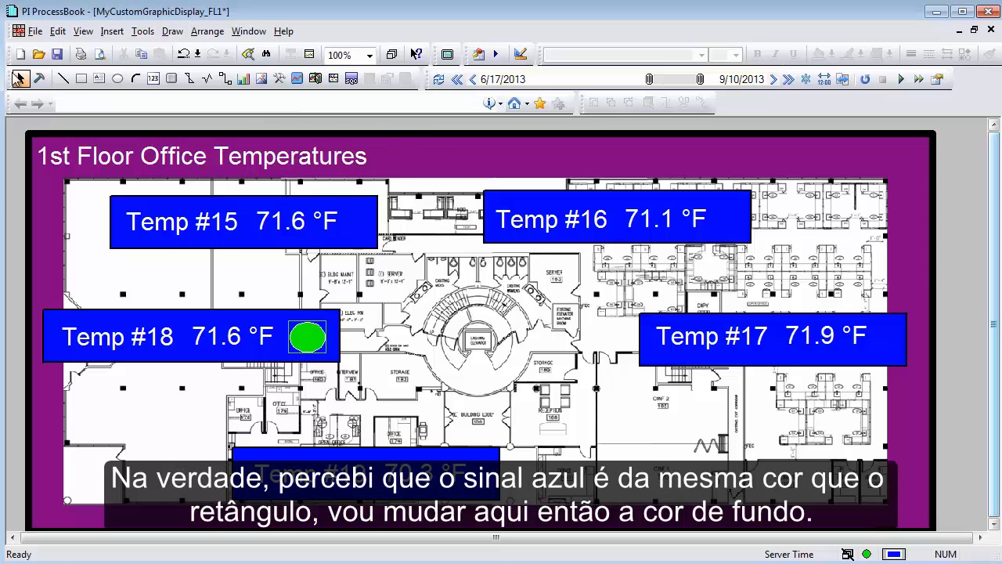
Return to build mode and fill all five temperature label rectangles with a custom dark blue of hue 160, saturation 213, luminance 75.
{"action": "left_click", "coordinate": [38, 78]}
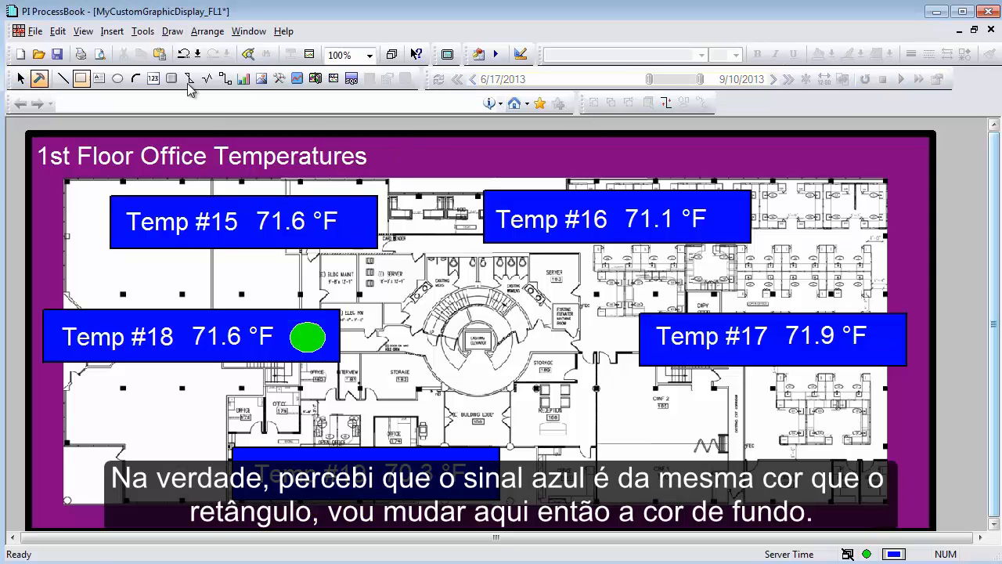
{"action": "left_click", "coordinate": [286, 323]}
{"action": "left_click", "coordinate": [368, 238], "text": "shift"}
{"action": "left_click", "coordinate": [490, 235], "text": "shift"}
{"action": "left_click", "coordinate": [656, 347], "text": "shift"}
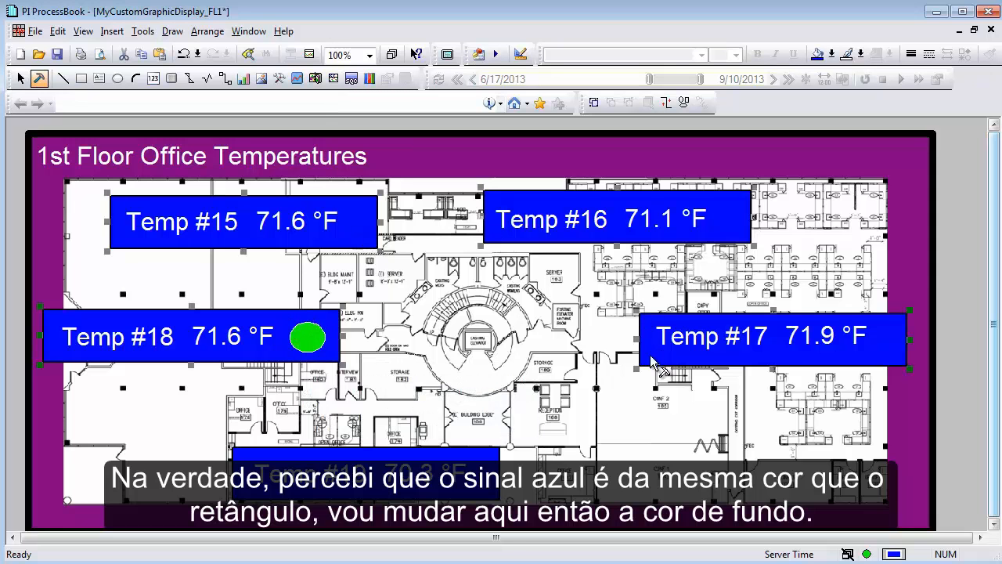
{"action": "left_click", "coordinate": [832, 55]}
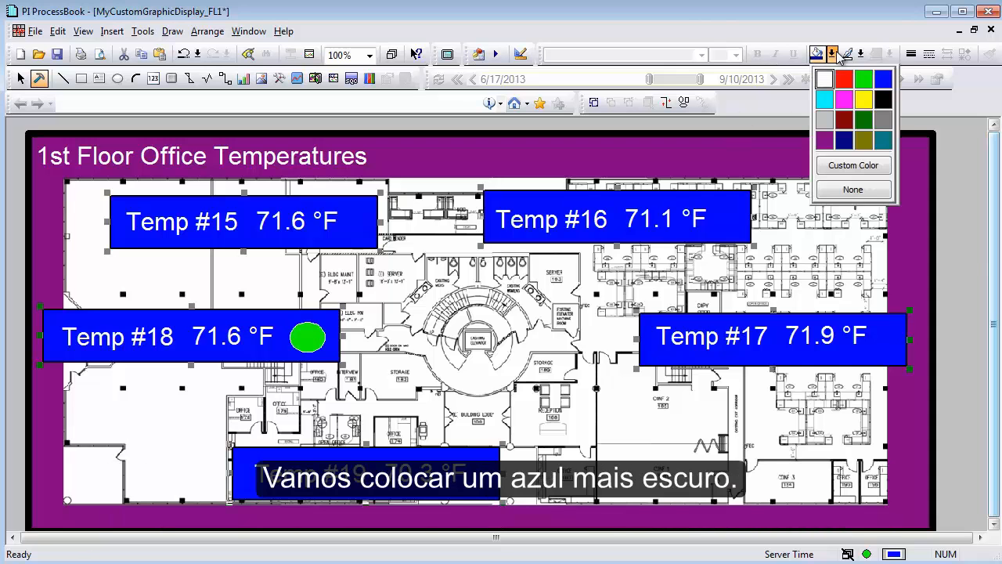
{"action": "left_click", "coordinate": [866, 174]}
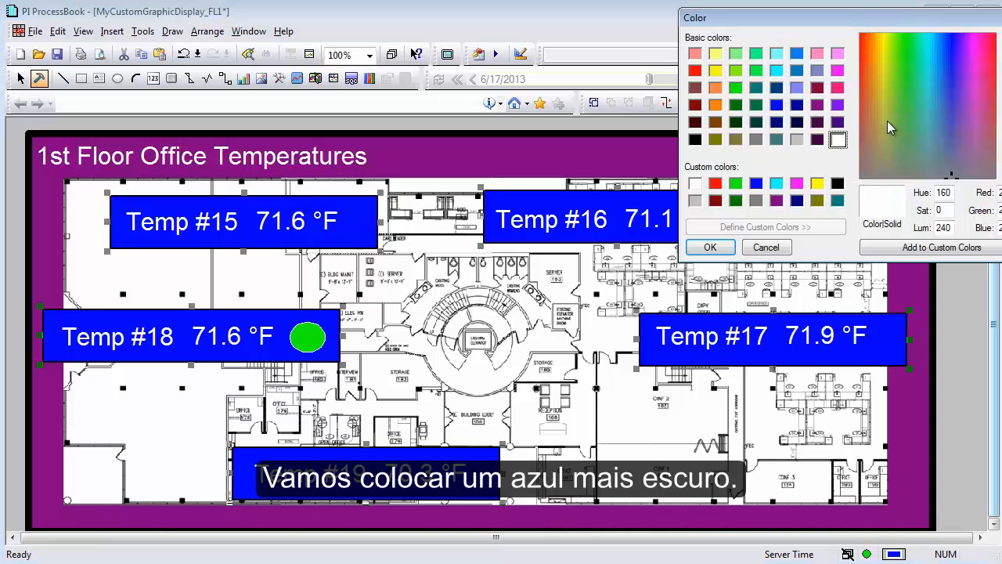
{"action": "left_click", "coordinate": [951, 47]}
{"action": "left_click_drag", "start_coordinate": [1001, 55], "coordinate": [1001, 127]}
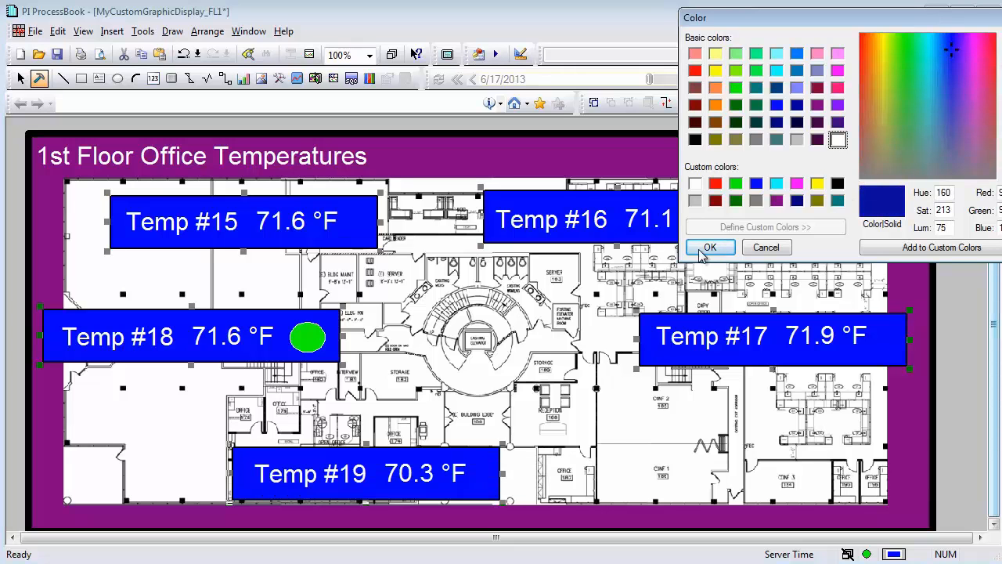
{"action": "left_click", "coordinate": [708, 248]}
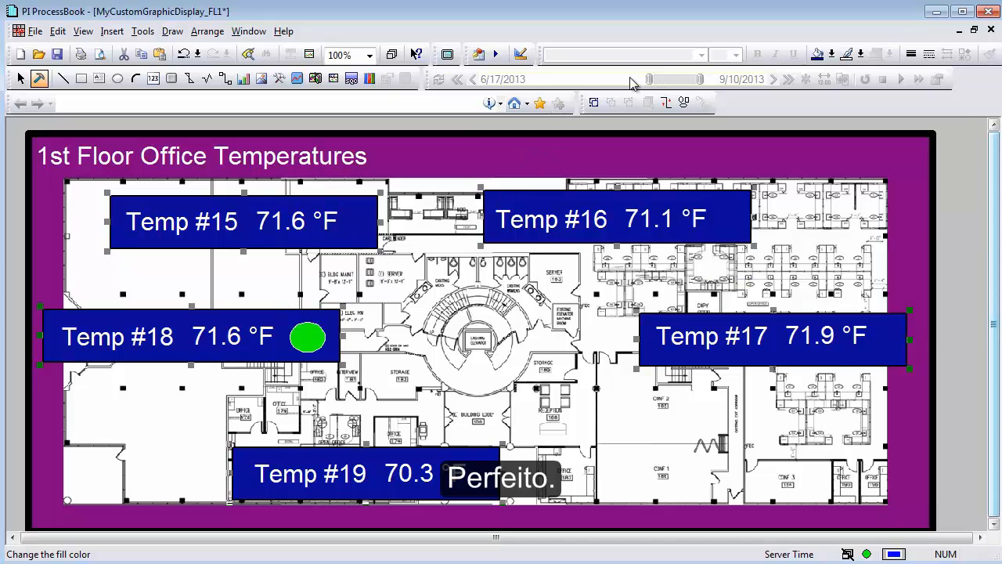
Copy the Temp #18 multi-state circle and place copies beside the Temp #15, #16, #19 and #17 values.
{"action": "left_click", "coordinate": [313, 342]}
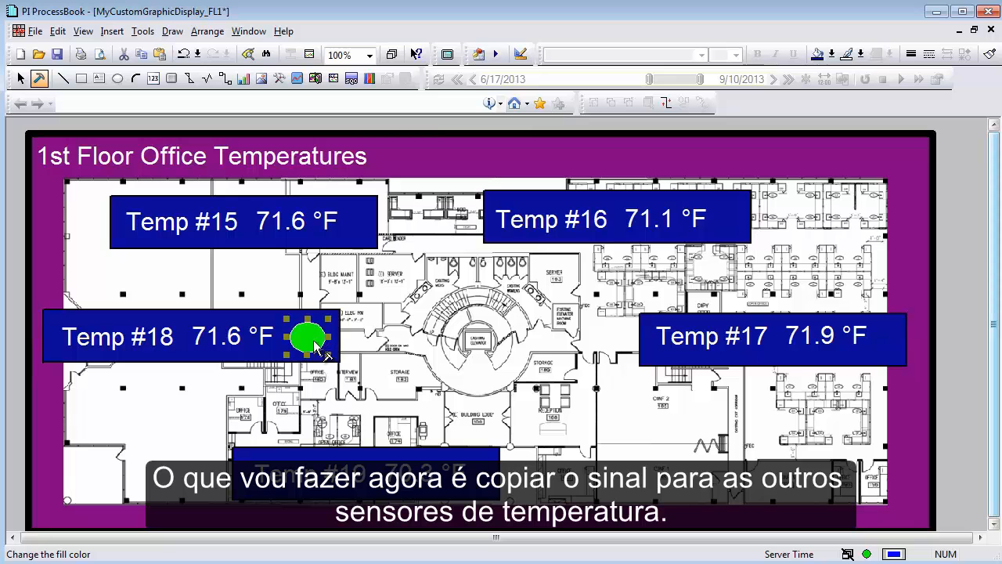
{"action": "left_click_drag", "start_coordinate": [311, 345], "coordinate": [309, 342]}
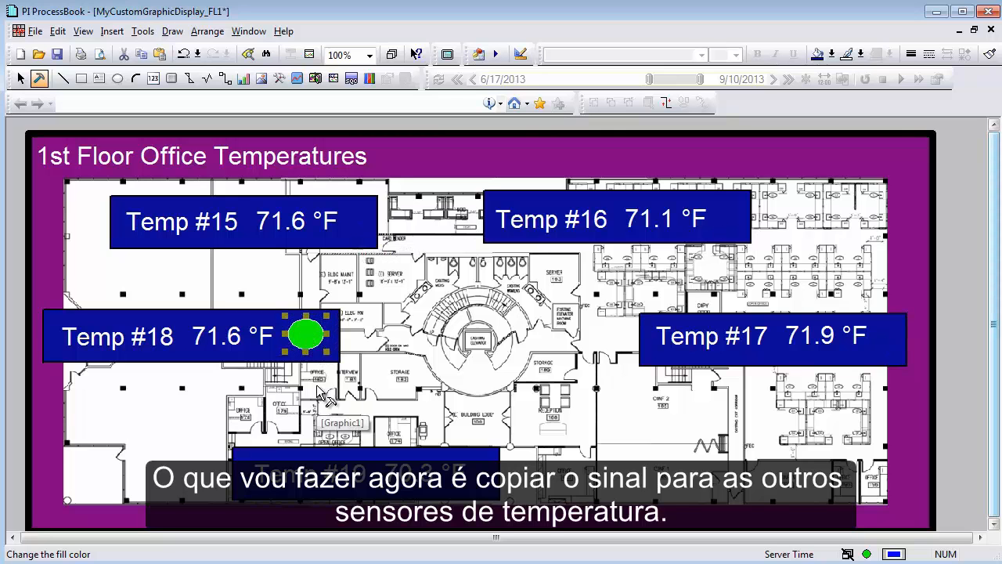
{"action": "key", "text": "ctrl+c"}
{"action": "key", "text": "ctrl+v"}
{"action": "left_click_drag", "start_coordinate": [329, 353], "coordinate": [359, 224]}
{"action": "key", "text": "ctrl+v"}
{"action": "left_click_drag", "start_coordinate": [349, 372], "coordinate": [732, 219]}
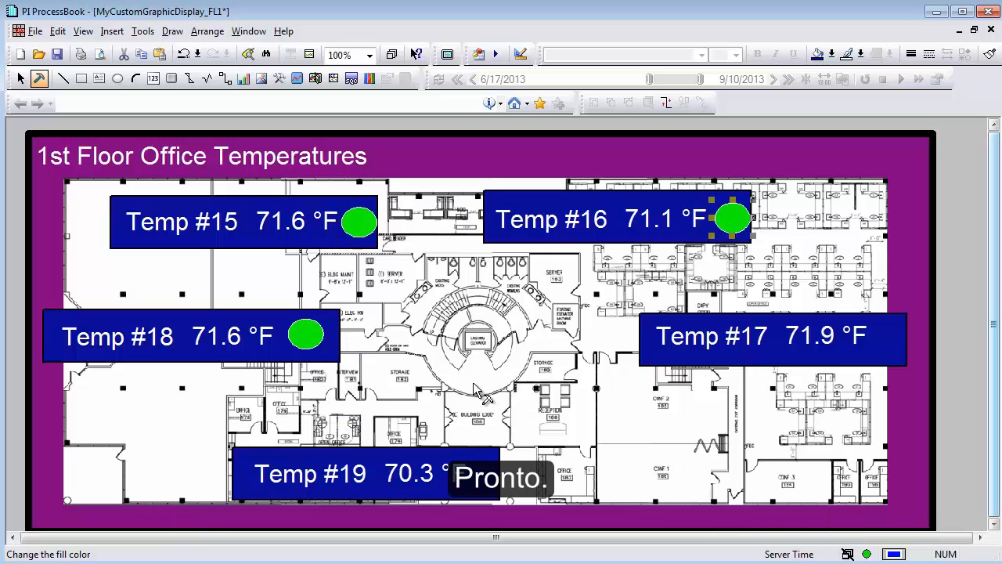
{"action": "key", "text": "ctrl+v"}
{"action": "left_click_drag", "start_coordinate": [363, 387], "coordinate": [493, 471]}
{"action": "key", "text": "ctrl+v"}
{"action": "left_click_drag", "start_coordinate": [392, 393], "coordinate": [845, 363]}
Enlarge the rectangles behind Temp #17, #19, #16 and #15 so that each one encloses its circle.
{"action": "left_click", "coordinate": [898, 318]}
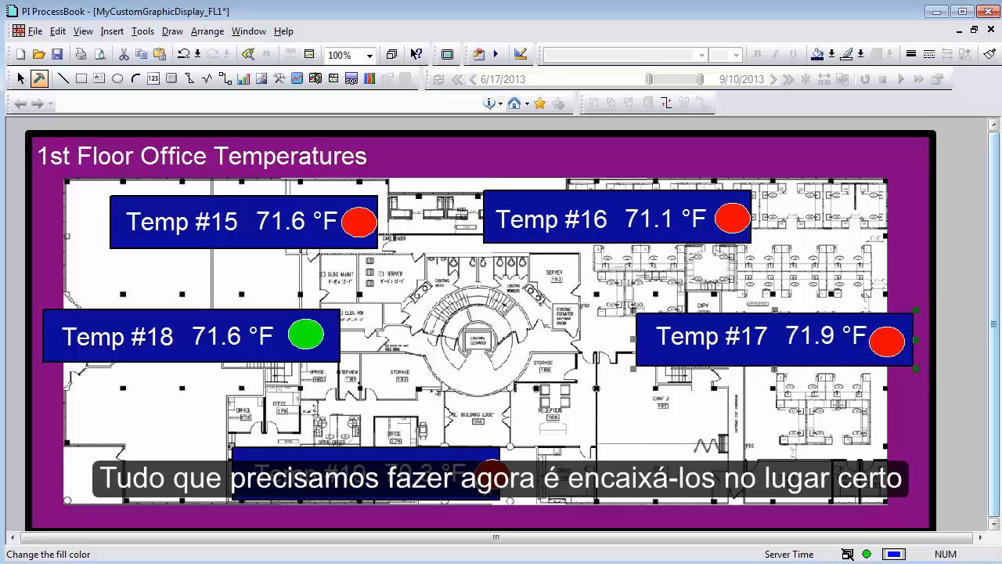
{"action": "left_click", "coordinate": [487, 456]}
{"action": "left_click_drag", "start_coordinate": [503, 474], "coordinate": [525, 474]}
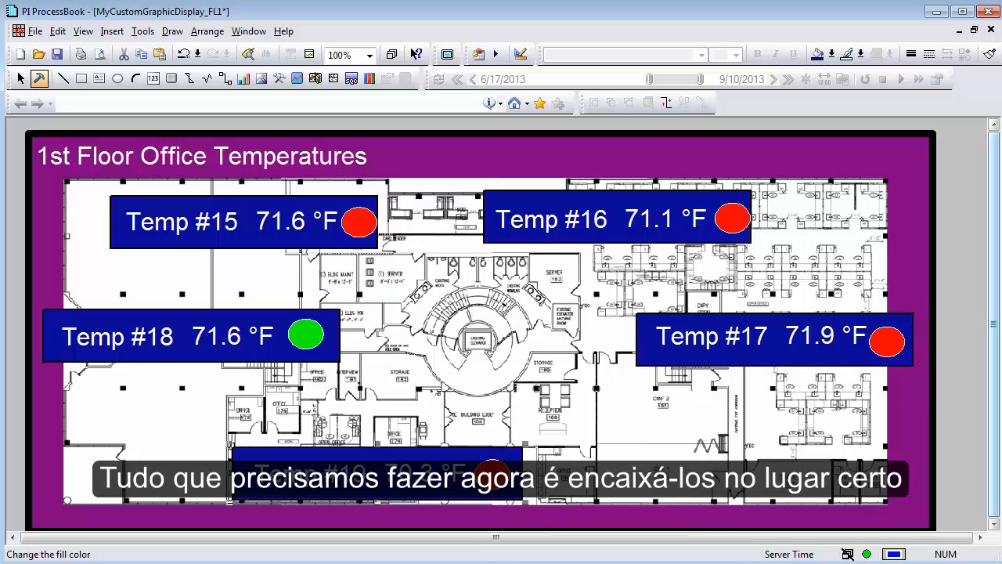
{"action": "left_click", "coordinate": [748, 227]}
{"action": "left_click_drag", "start_coordinate": [752, 223], "coordinate": [774, 223]}
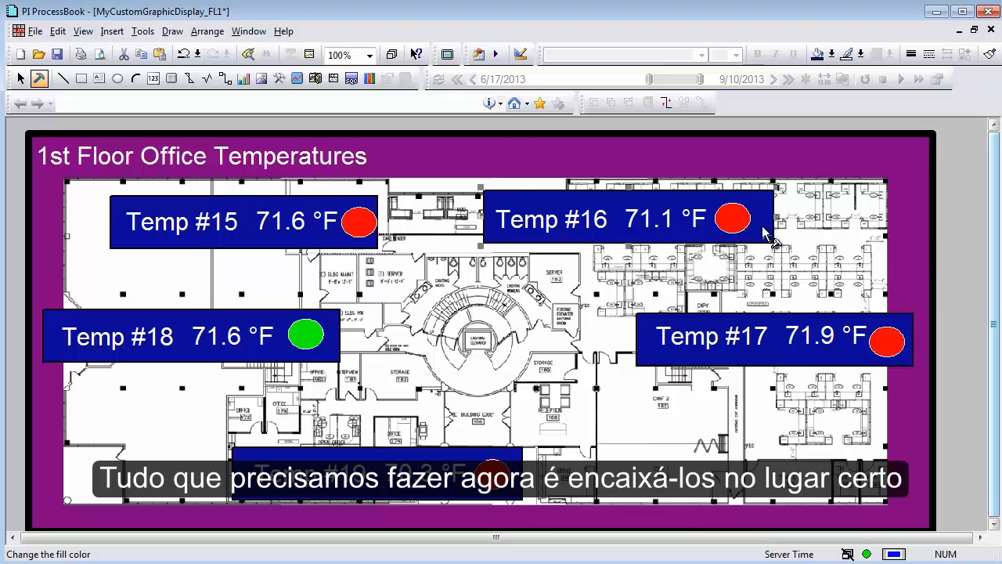
{"action": "left_click_drag", "start_coordinate": [628, 245], "coordinate": [628, 253]}
{"action": "left_click", "coordinate": [366, 230]}
{"action": "mouse_move", "coordinate": [380, 222]}
{"action": "left_mouse_down"}
{"action": "mouse_move", "coordinate": [393, 223]}
{"action": "mouse_move", "coordinate": [372, 228]}
{"action": "left_mouse_up"}
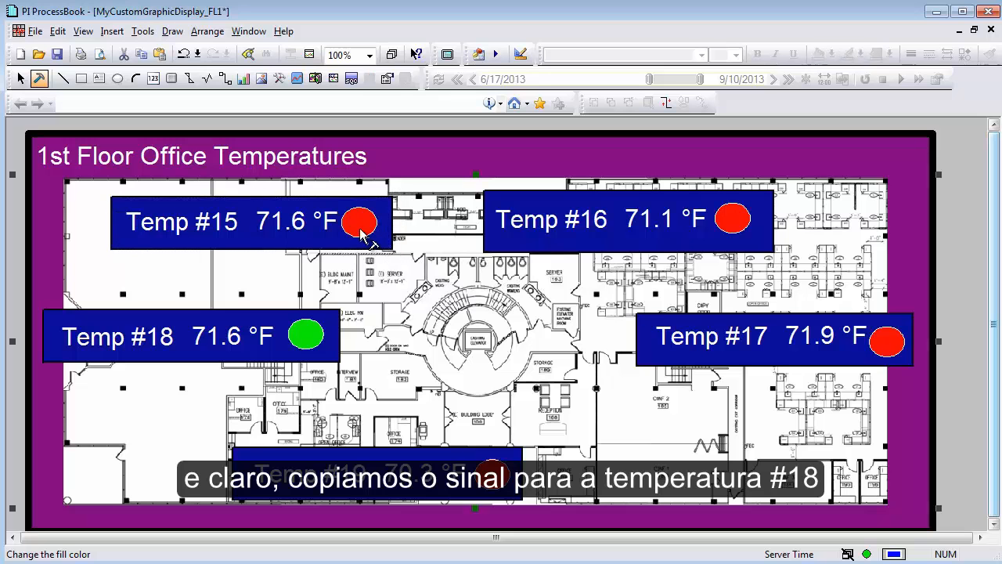
Nudge the Temp #15 circle slightly away from its value and change its multi-state tag to the Room Temperature of VAV1_15.
{"action": "left_click", "coordinate": [357, 228]}
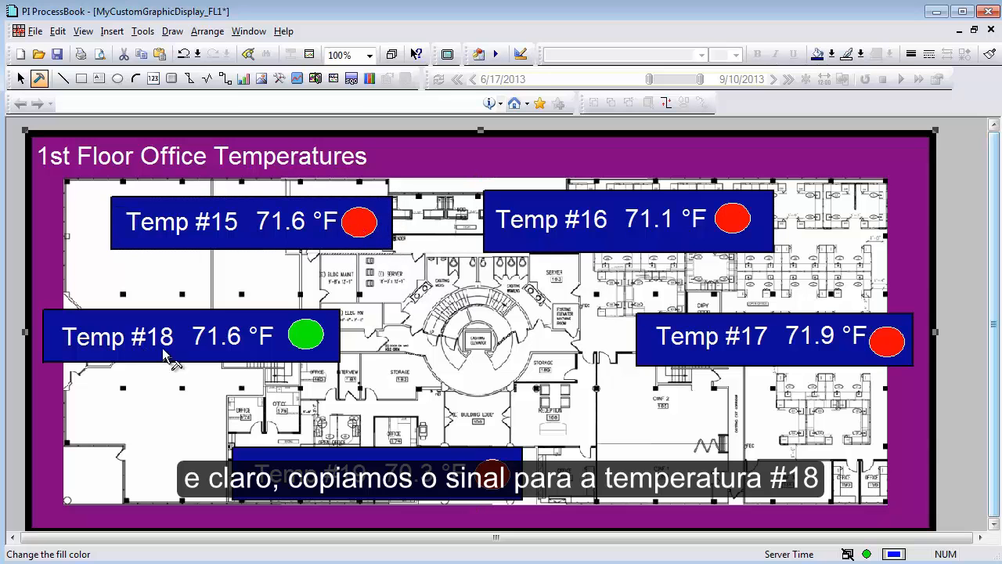
{"action": "left_click", "coordinate": [359, 227]}
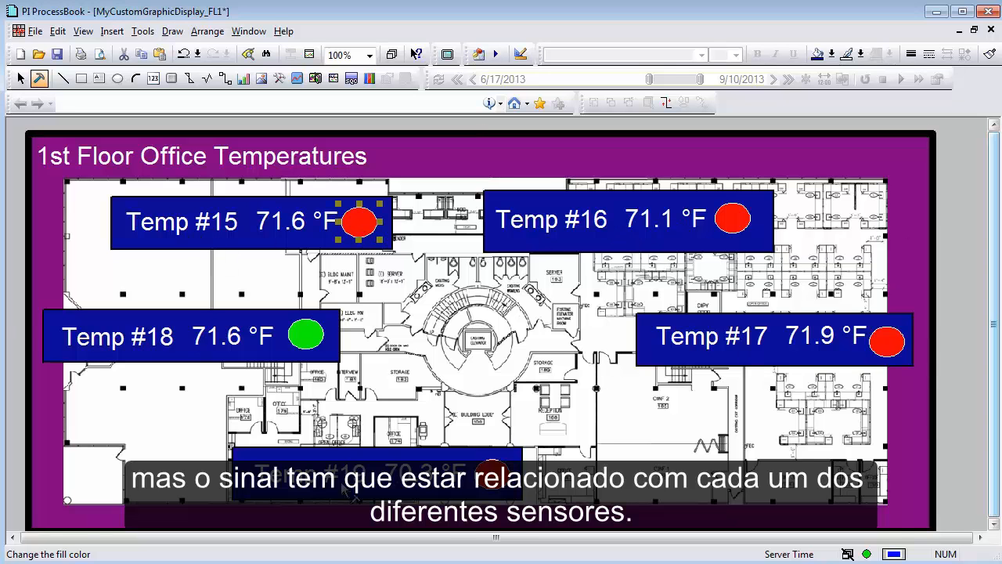
{"action": "left_click_drag", "start_coordinate": [357, 223], "coordinate": [362, 224]}
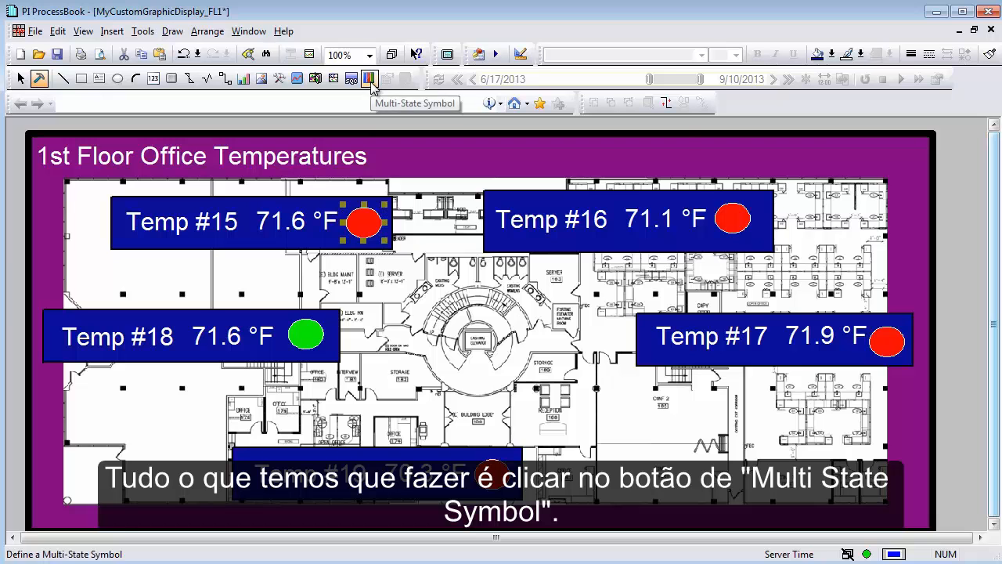
{"action": "left_click", "coordinate": [369, 78]}
{"action": "left_click", "coordinate": [553, 192]}
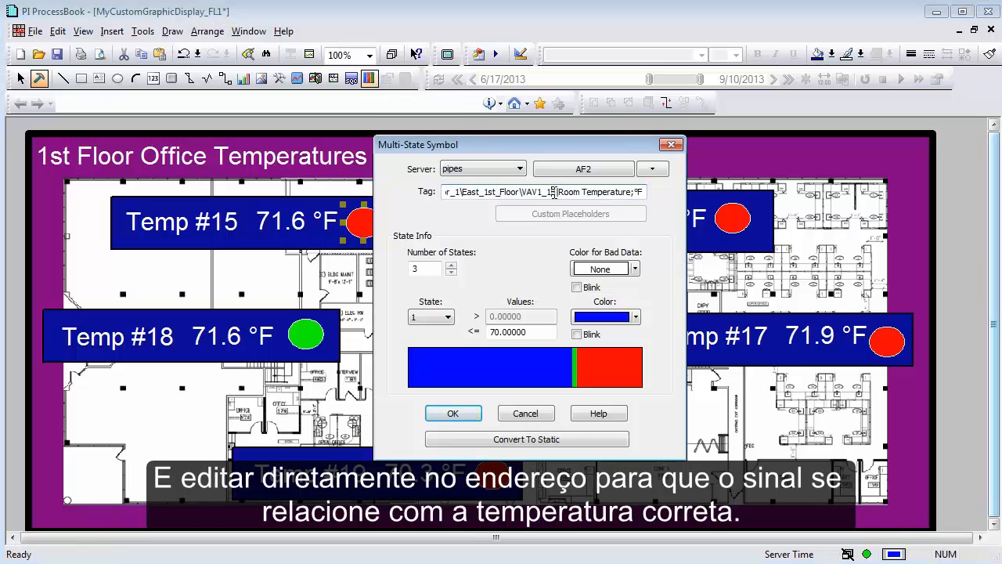
{"action": "left_click_drag", "start_coordinate": [573, 146], "coordinate": [574, 153]}
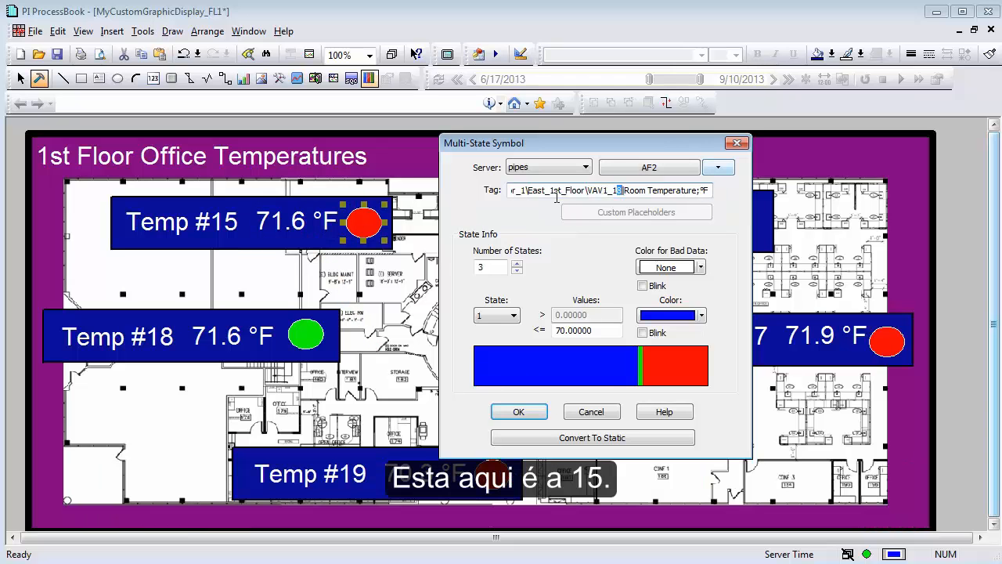
{"action": "type", "text": "5"}
{"action": "left_click", "coordinate": [518, 412]}
Change the Temp #16 circle's multi-state tag to the Room Temperature of VAV1_16.
{"action": "left_click", "coordinate": [719, 228]}
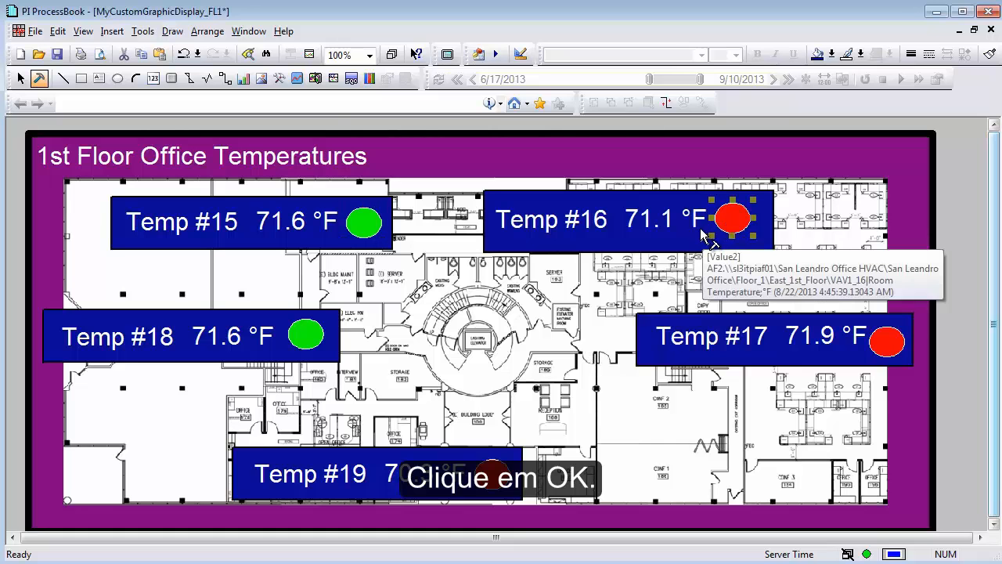
{"action": "left_click", "coordinate": [369, 78]}
{"action": "left_click", "coordinate": [568, 192]}
{"action": "left_click_drag", "start_coordinate": [576, 149], "coordinate": [417, 148]}
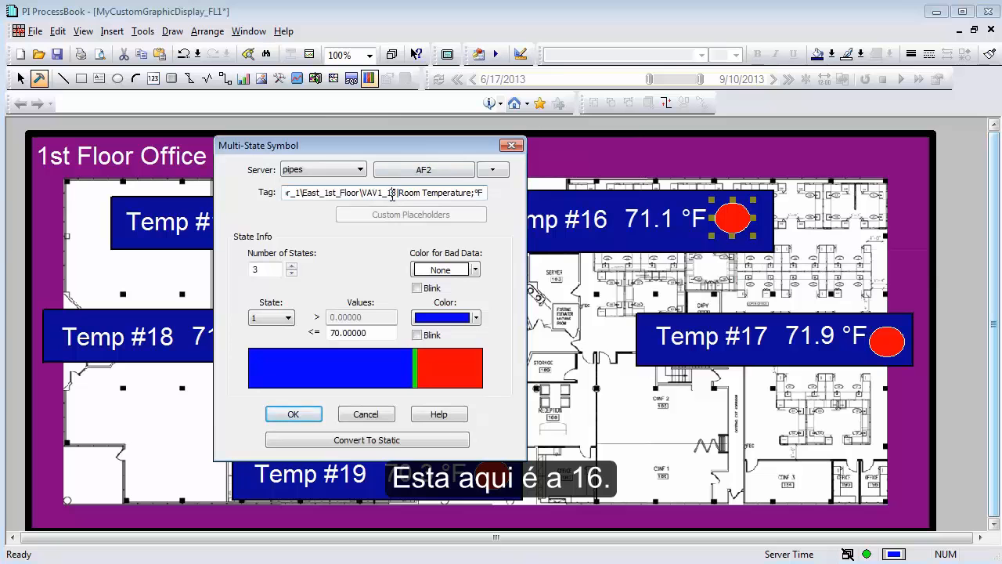
{"action": "type", "text": "6"}
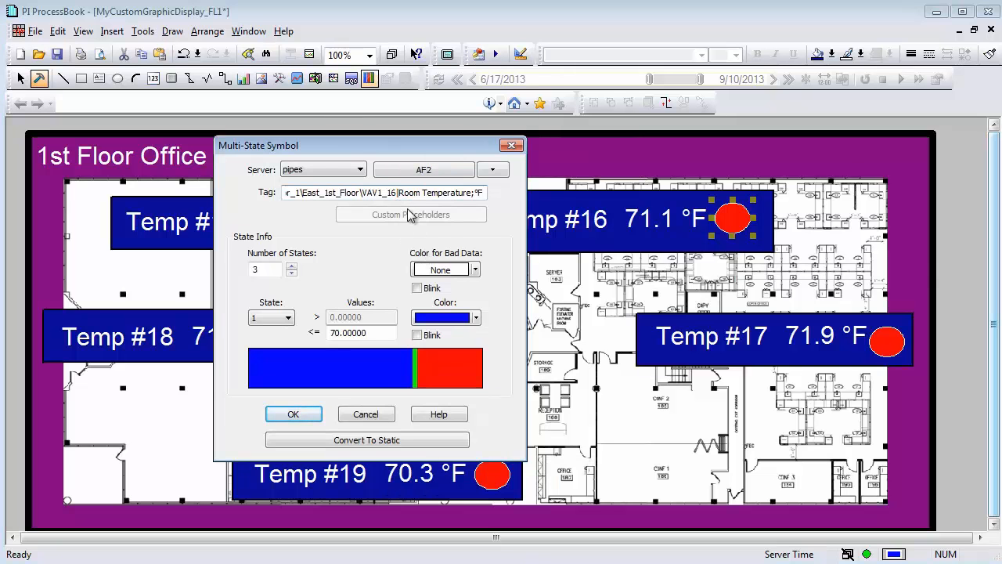
{"action": "left_click", "coordinate": [309, 417]}
Change the Temp #17 circle's multi-state tag to the Room Temperature of VAV1_17.
{"action": "left_click", "coordinate": [888, 340]}
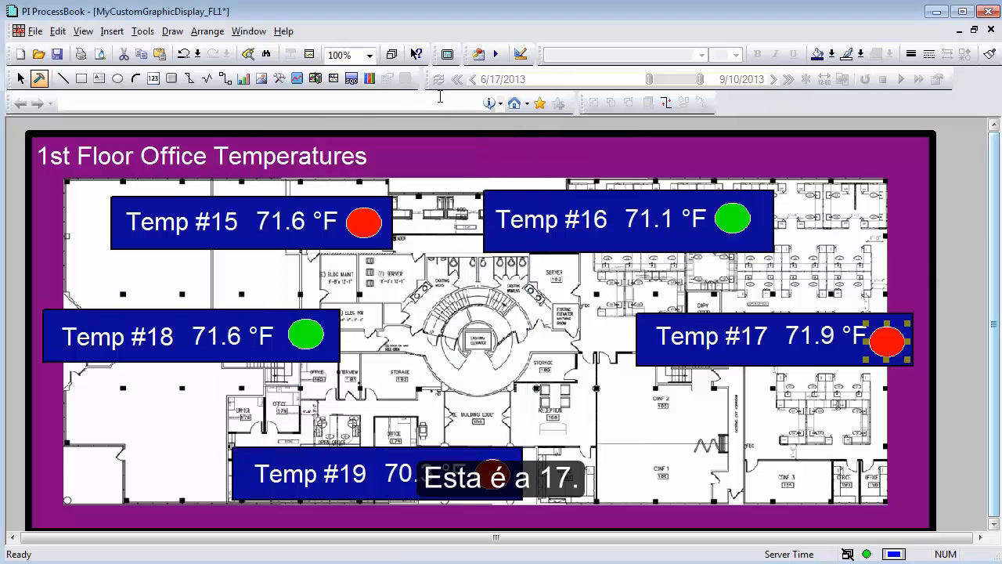
{"action": "left_click", "coordinate": [370, 79]}
{"action": "left_click_drag", "start_coordinate": [535, 147], "coordinate": [455, 152]}
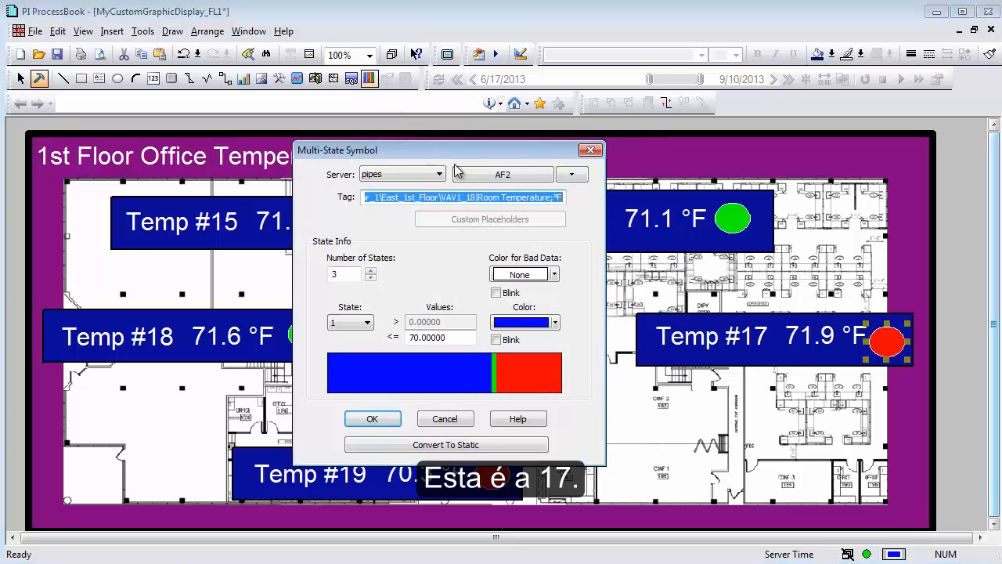
{"action": "left_click_drag", "start_coordinate": [474, 202], "coordinate": [470, 202]}
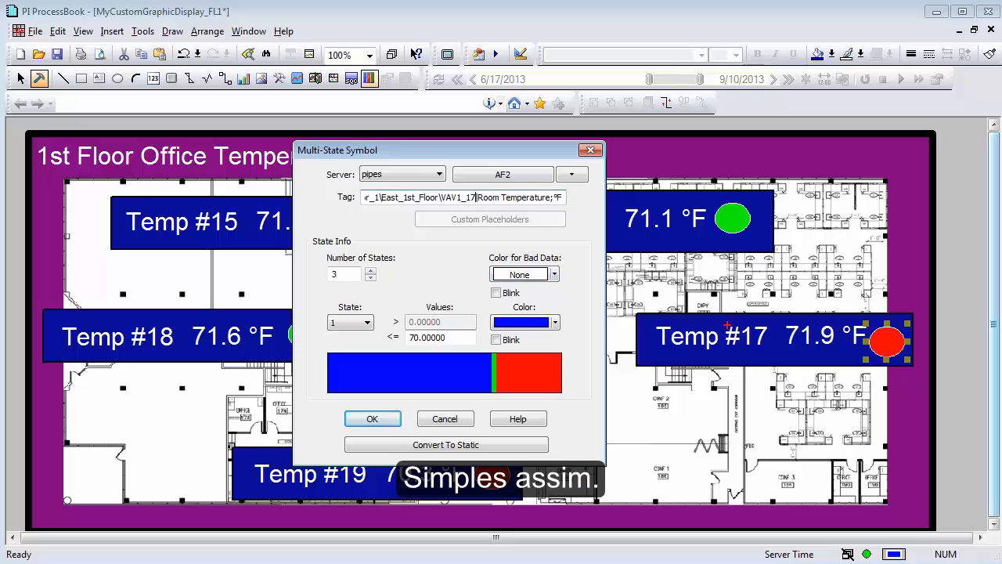
{"action": "left_click", "coordinate": [380, 420]}
Change the Temp #19 circle's multi-state tag to the Room Temperature of VAV1_19.
{"action": "left_click", "coordinate": [503, 492]}
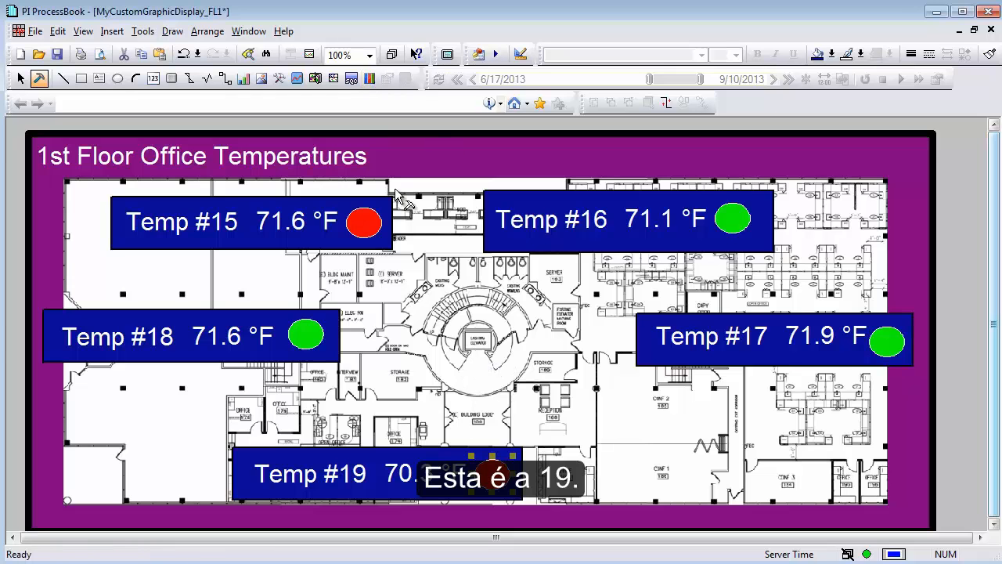
{"action": "left_click", "coordinate": [370, 83]}
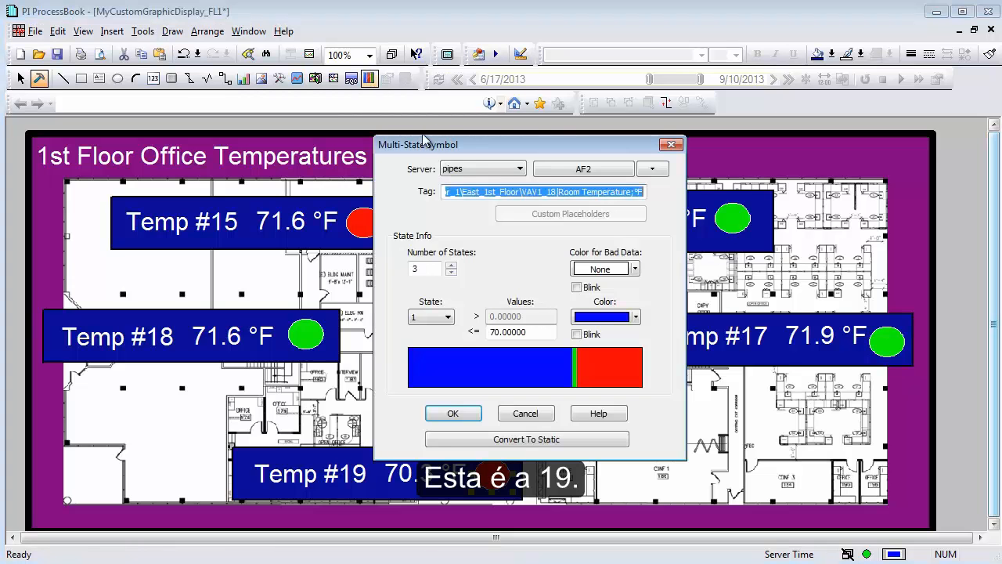
{"action": "left_click", "coordinate": [556, 192]}
{"action": "key", "text": "BackSpace"}
{"action": "type", "text": "9"}
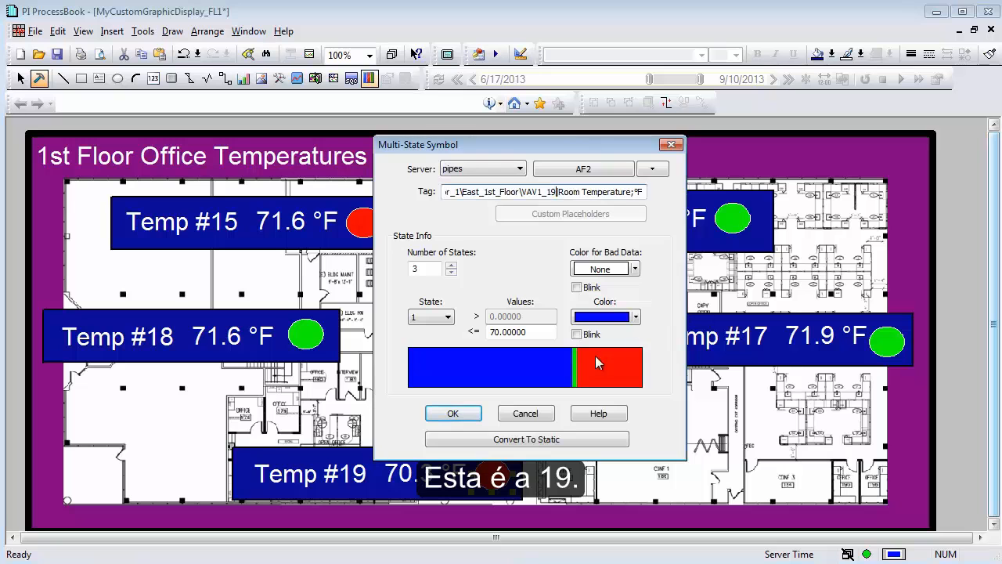
{"action": "left_click", "coordinate": [473, 415]}
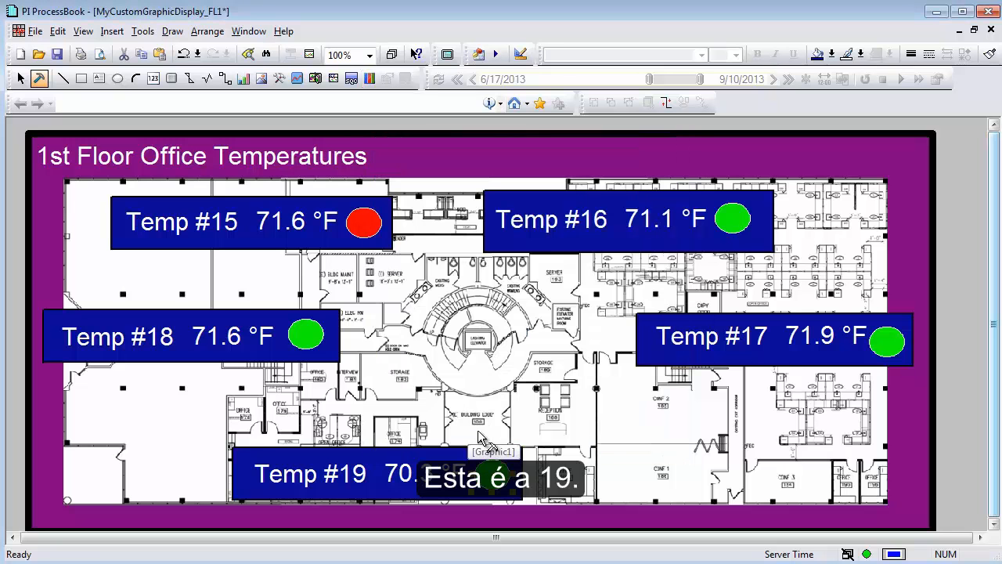
Switch the display to run mode and shift its time range back and forth to examine how the sensor values and circle colors change.
{"action": "left_click", "coordinate": [22, 78]}
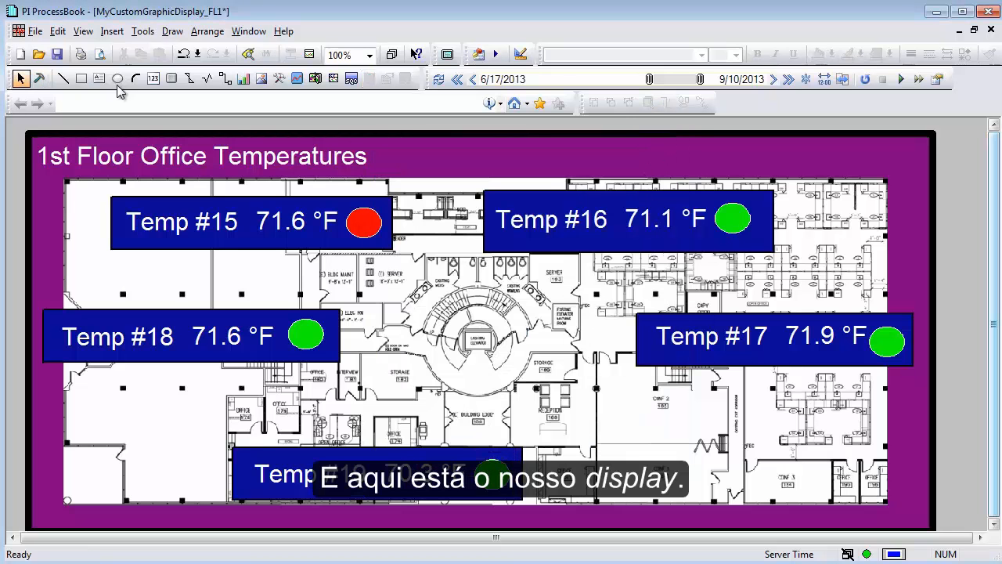
{"action": "left_click_drag", "start_coordinate": [678, 83], "coordinate": [748, 86]}
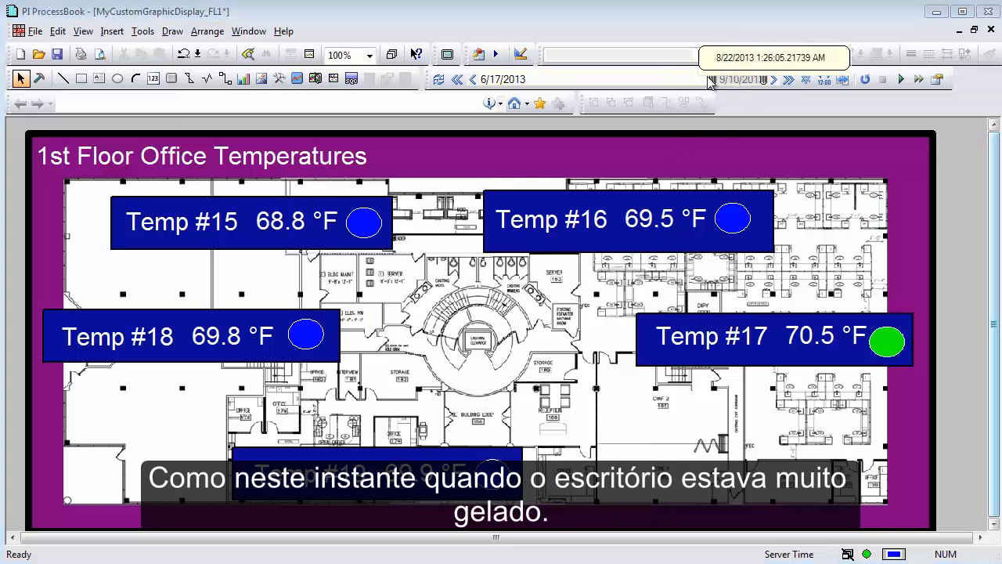
{"action": "left_click_drag", "start_coordinate": [713, 81], "coordinate": [574, 89]}
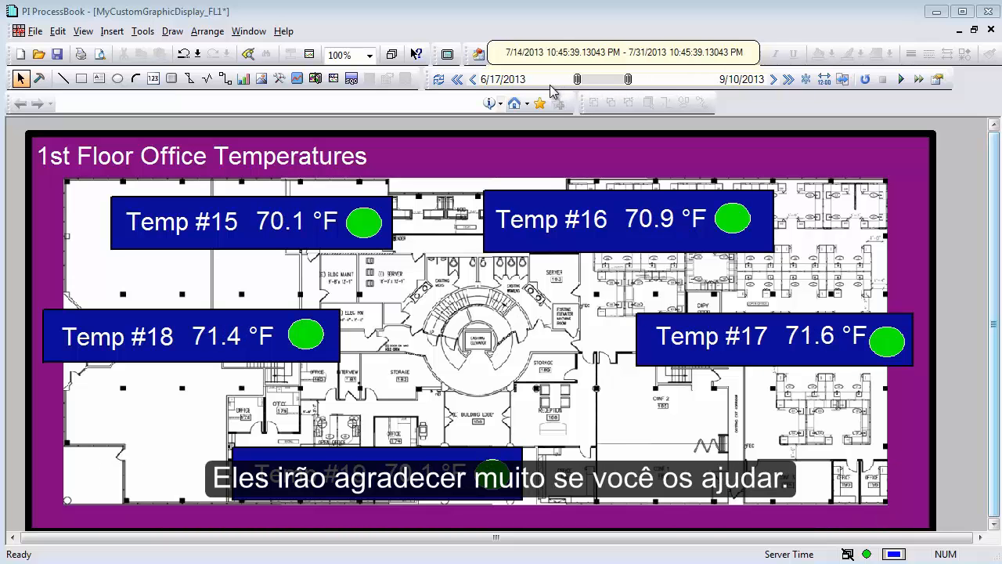
{"action": "left_click_drag", "start_coordinate": [584, 88], "coordinate": [782, 88]}
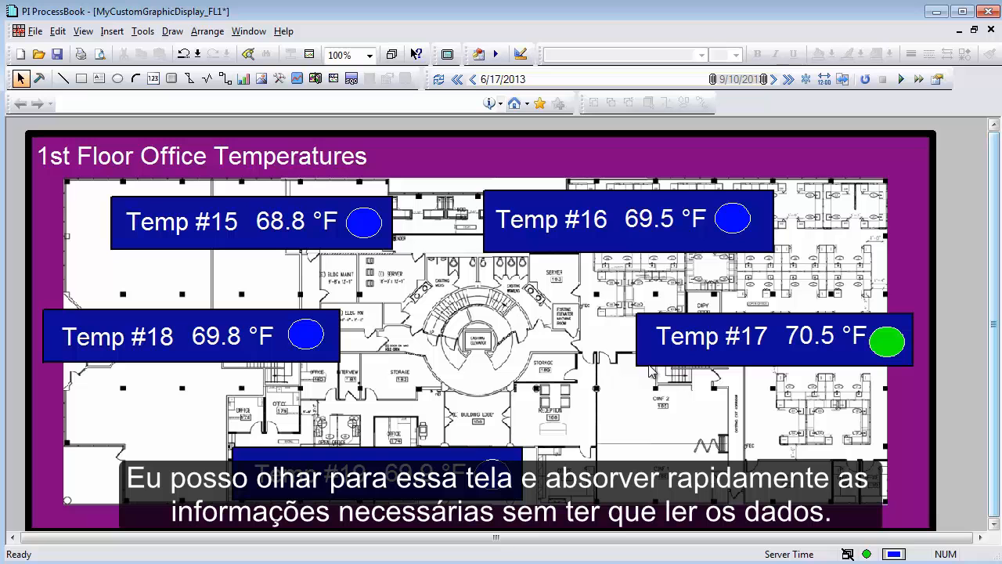
{"action": "left_click", "coordinate": [235, 351]}
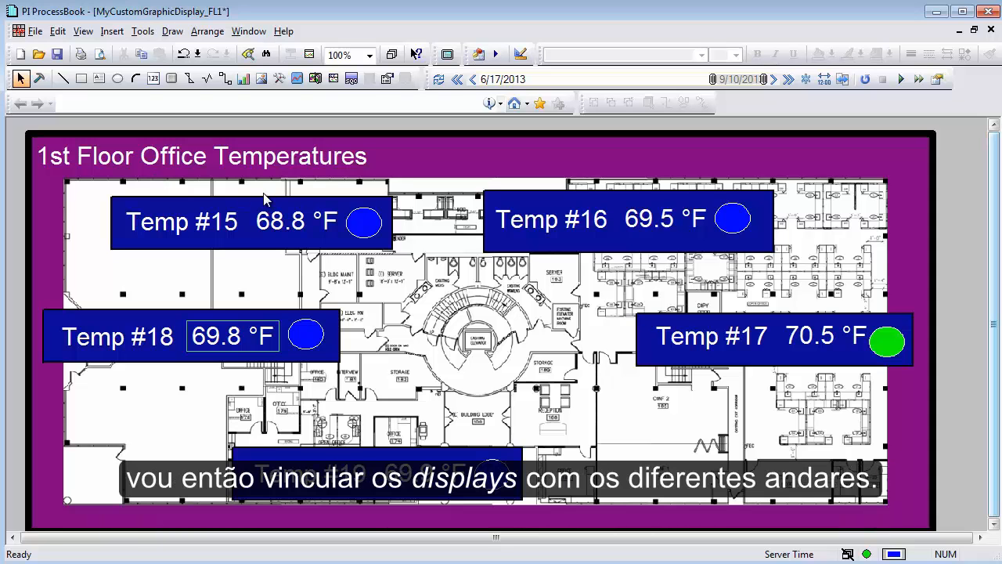
Return to build mode and save the display to the Desktop as MyCustomGraphicDisplay_FL1.PDI.
{"action": "left_click", "coordinate": [38, 78]}
{"action": "left_click", "coordinate": [364, 228]}
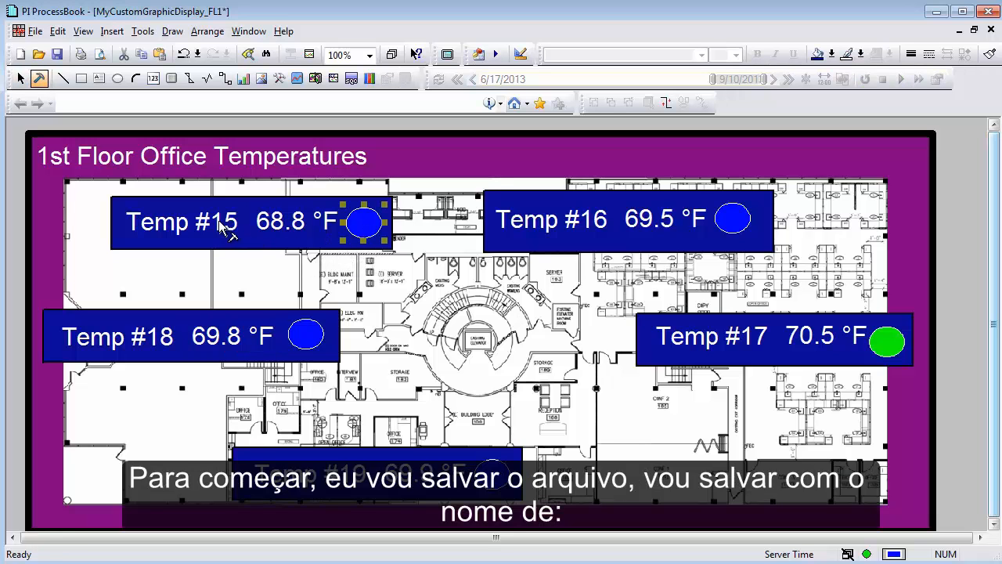
{"action": "left_click", "coordinate": [34, 31]}
{"action": "left_click", "coordinate": [82, 117]}
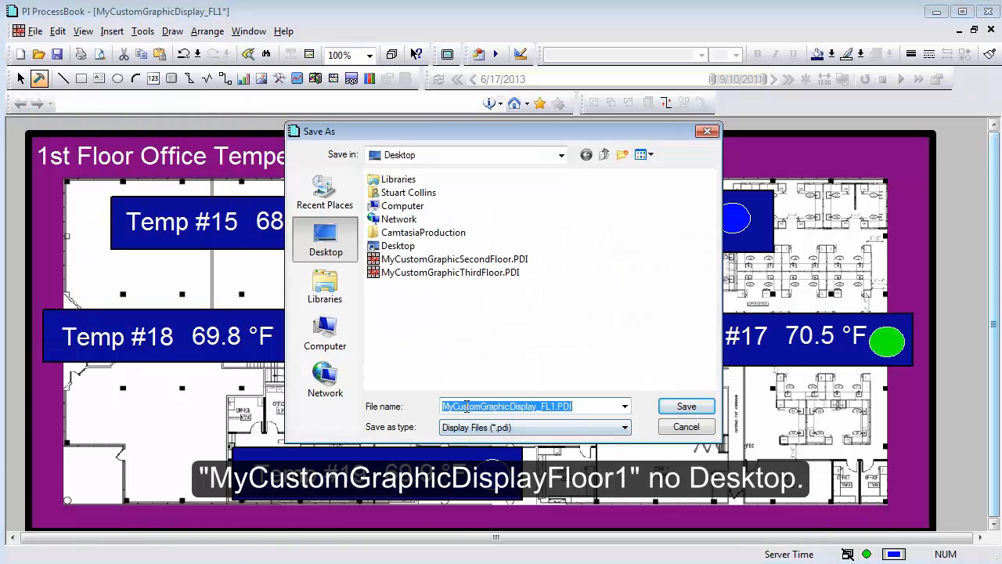
{"action": "left_click_drag", "start_coordinate": [541, 406], "coordinate": [580, 406]}
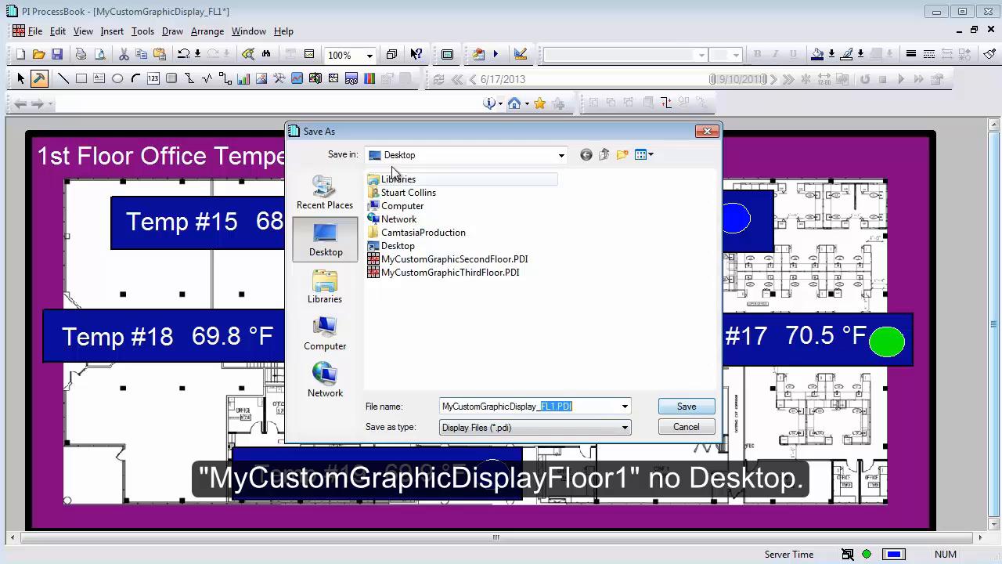
{"action": "left_click", "coordinate": [697, 412]}
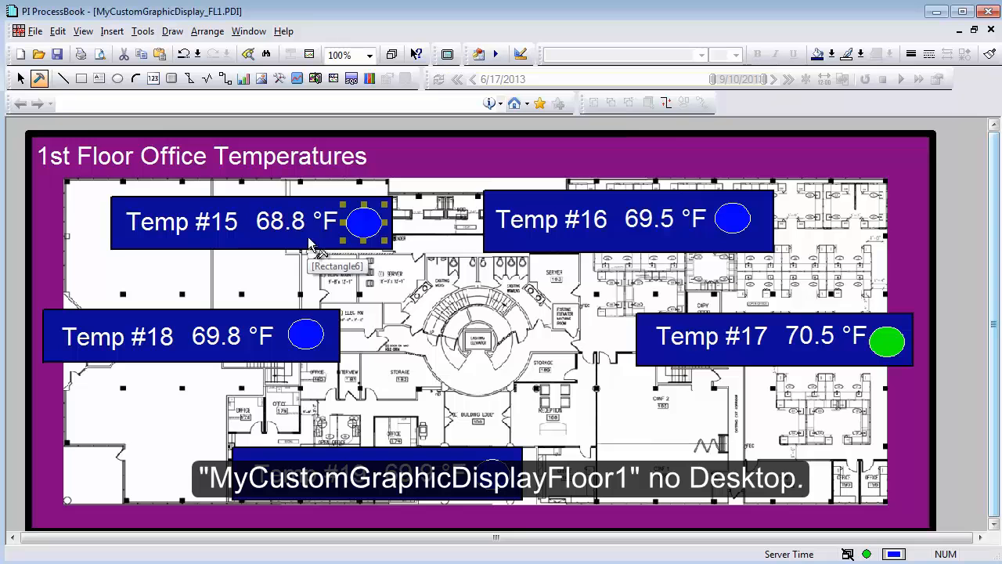
Open MyCustomGraphicSecondFloor.PDI and MyCustomGraphicThirdFloor.PDI from the Desktop to examine the other floors' displays.
{"action": "left_click", "coordinate": [37, 54]}
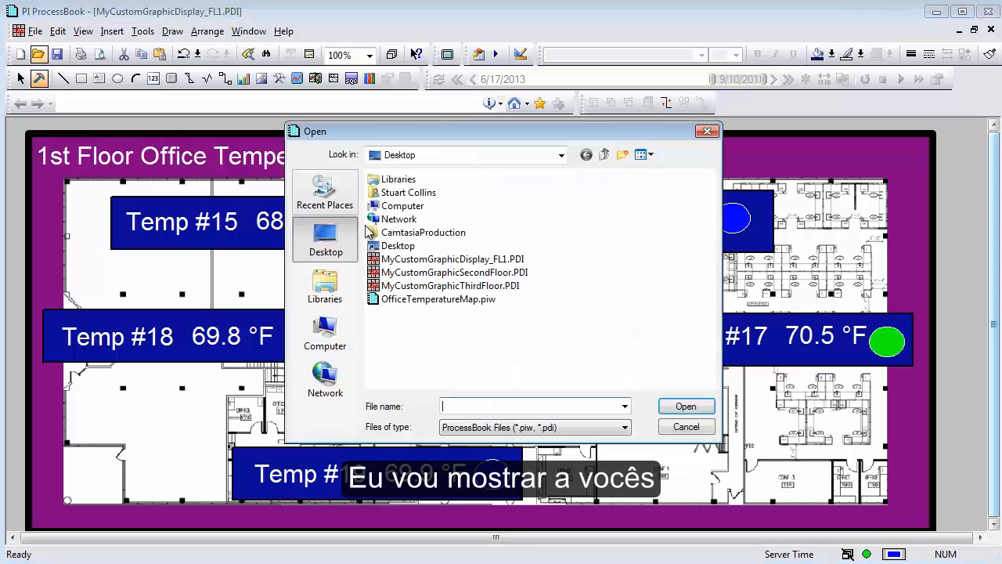
{"action": "double_click", "coordinate": [465, 275]}
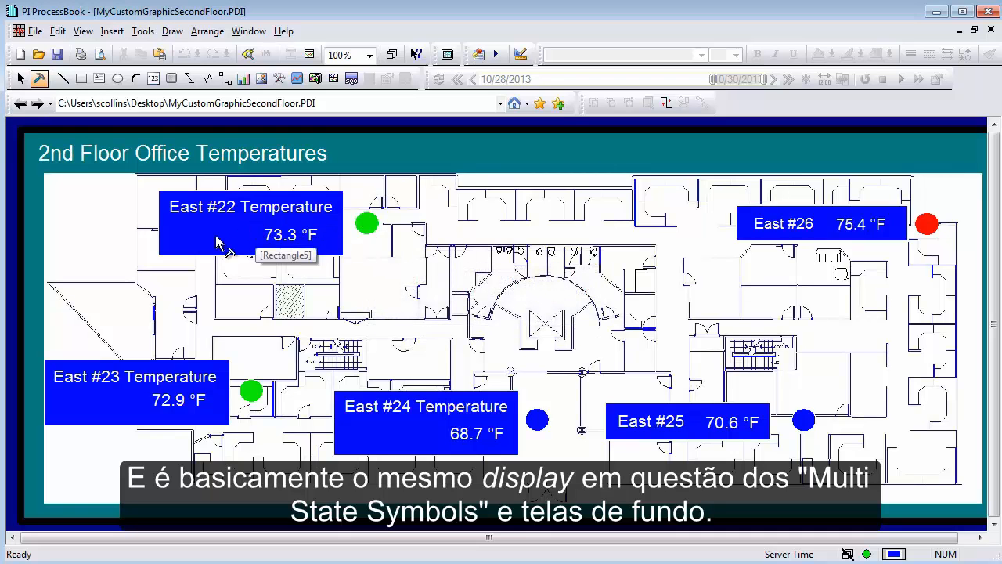
{"action": "left_click", "coordinate": [35, 31]}
{"action": "left_click", "coordinate": [62, 65]}
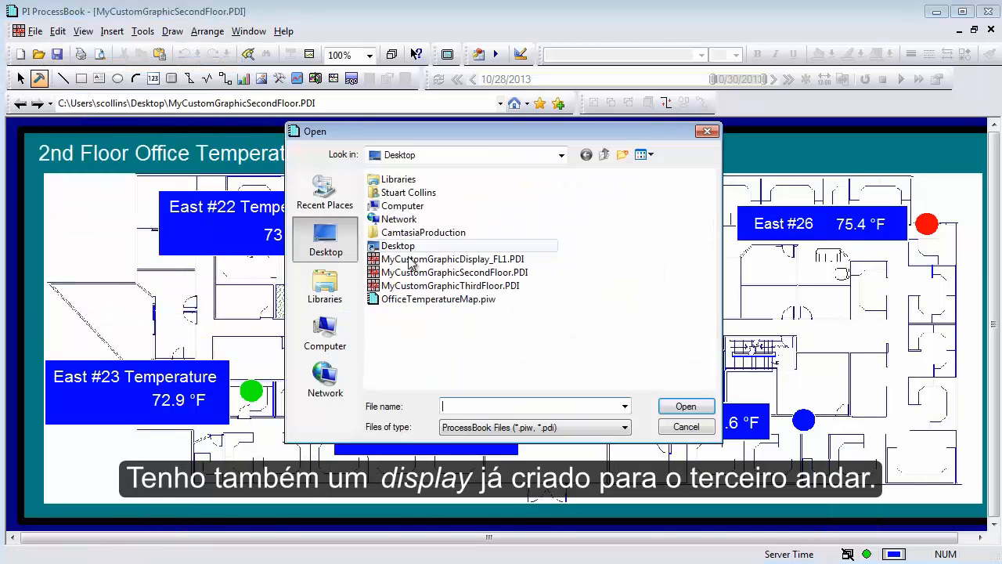
{"action": "double_click", "coordinate": [423, 287]}
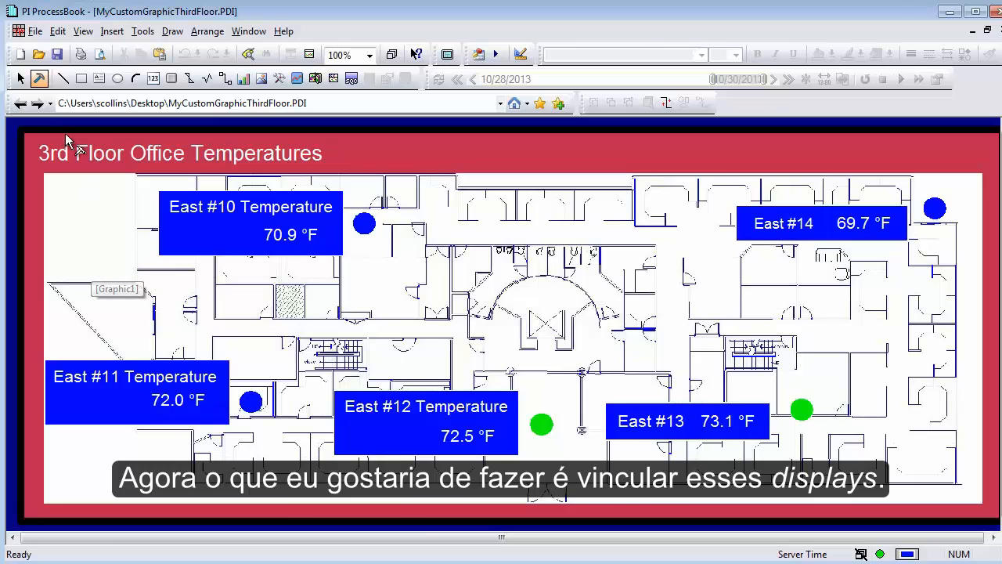
Reopen MyCustomGraphicDisplay_FL1.PDI and draw a button symbol over the left end of the Temp #15 rectangle.
{"action": "left_click", "coordinate": [37, 54]}
{"action": "double_click", "coordinate": [479, 259]}
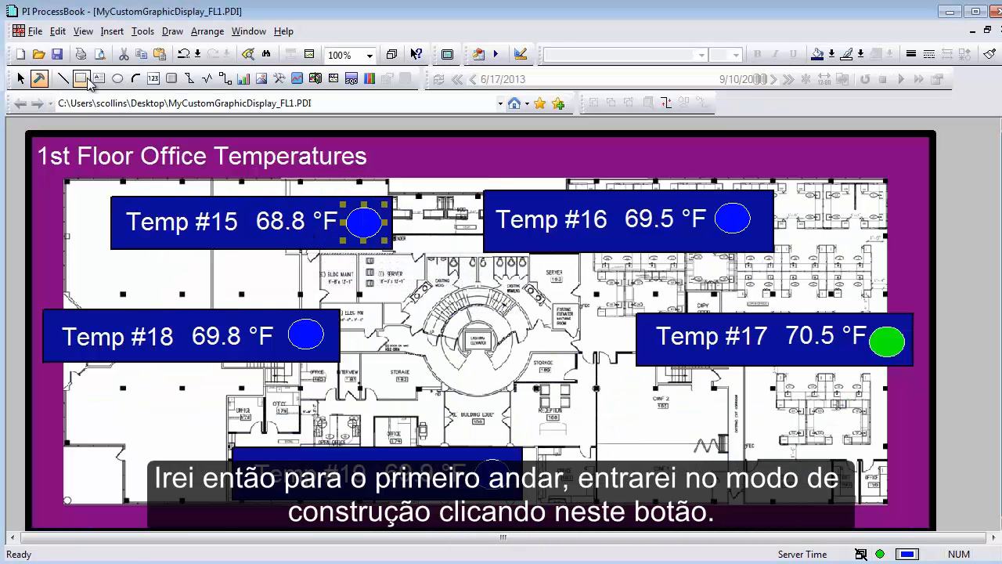
{"action": "left_click", "coordinate": [41, 80]}
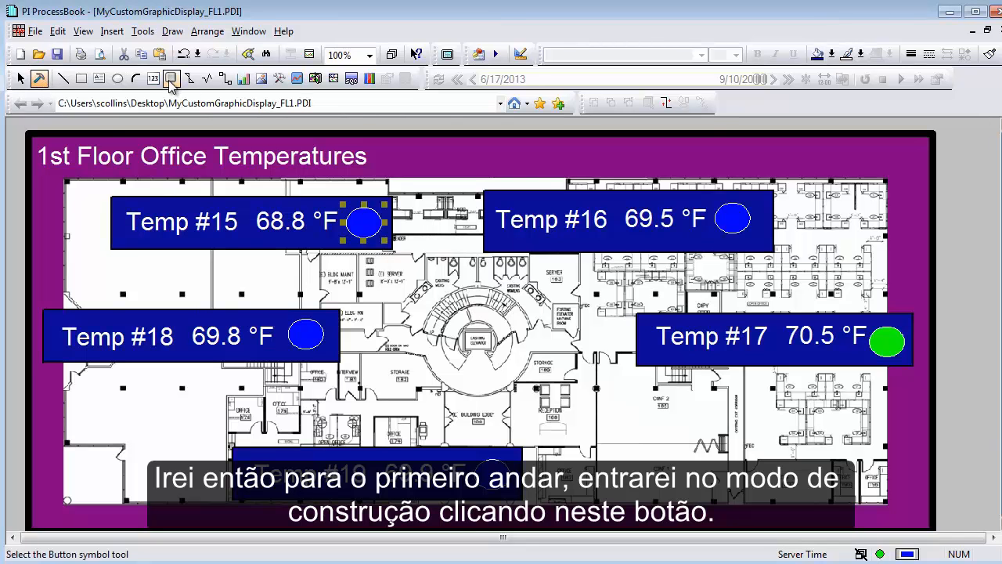
{"action": "left_click", "coordinate": [171, 78]}
{"action": "left_click_drag", "start_coordinate": [43, 199], "coordinate": [138, 250]}
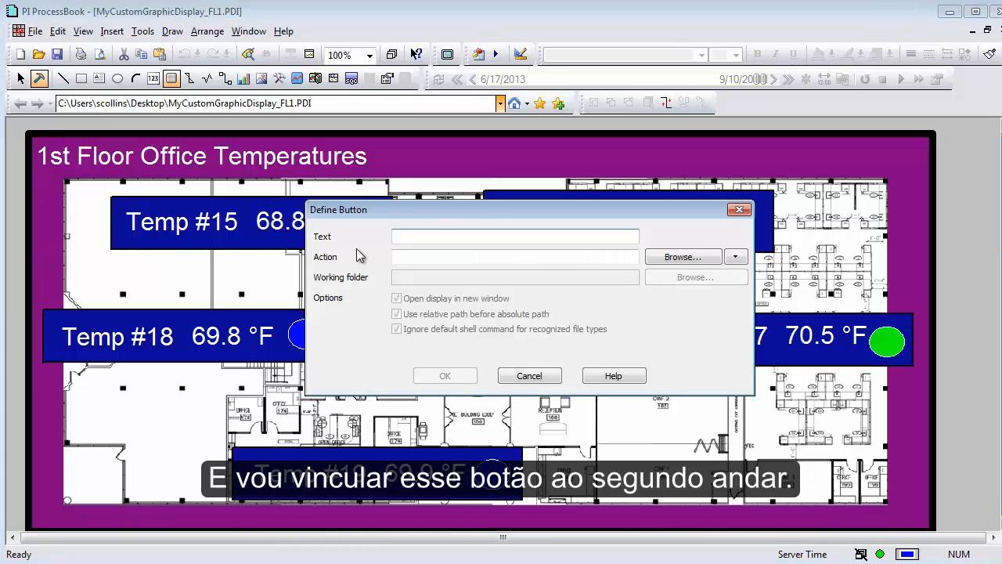
Label the new button Second Floor and set its action to open MyCustomGraphicSecondFloor.PDI.
{"action": "type", "text": "Second floor"}
{"action": "key", "text": "BackSpace"}
{"action": "key", "text": "BackSpace"}
{"action": "key", "text": "BackSpace"}
{"action": "key", "text": "BackSpace"}
{"action": "key", "text": "BackSpace"}
{"action": "type", "text": "Floor"}
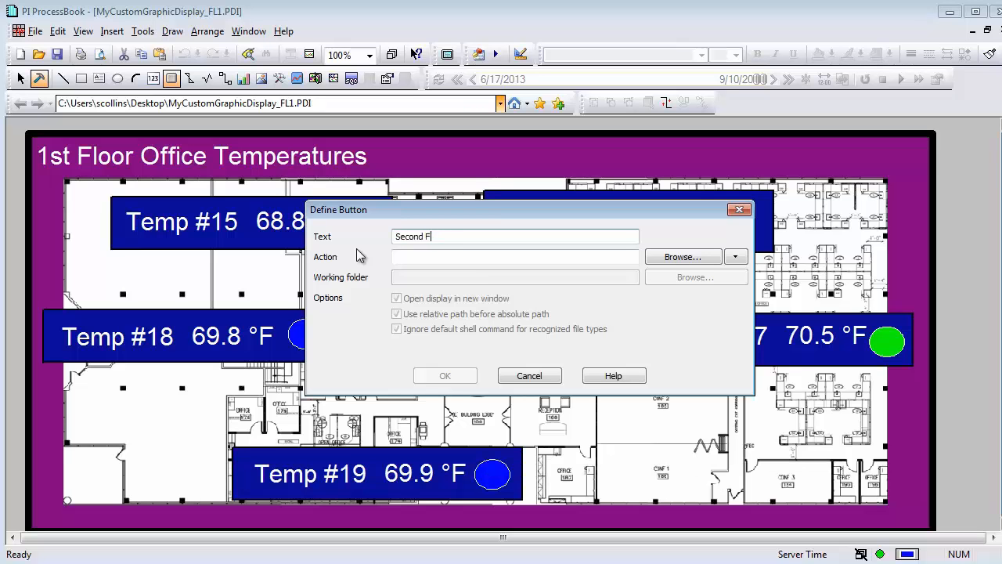
{"action": "left_click", "coordinate": [570, 257]}
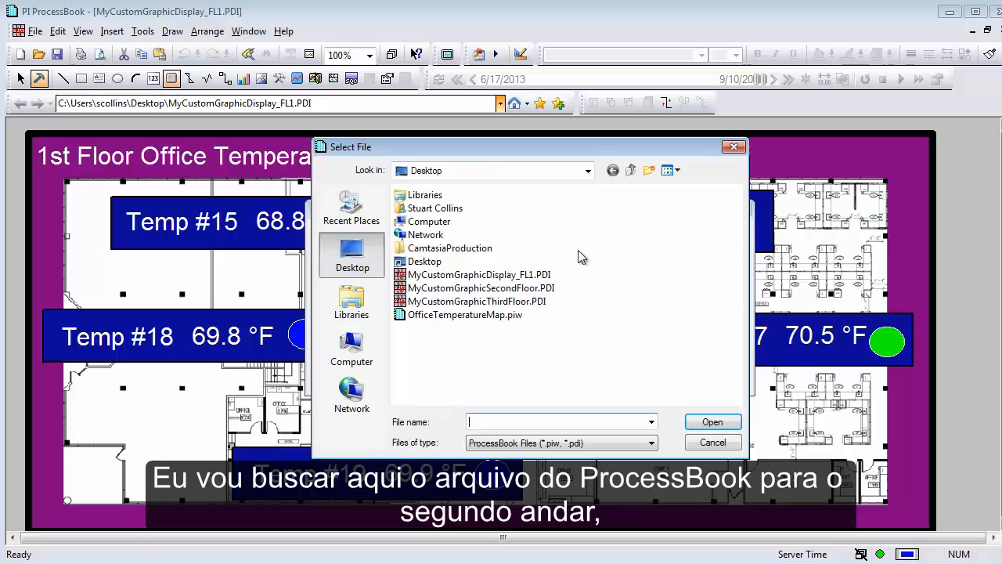
{"action": "left_click", "coordinate": [519, 289]}
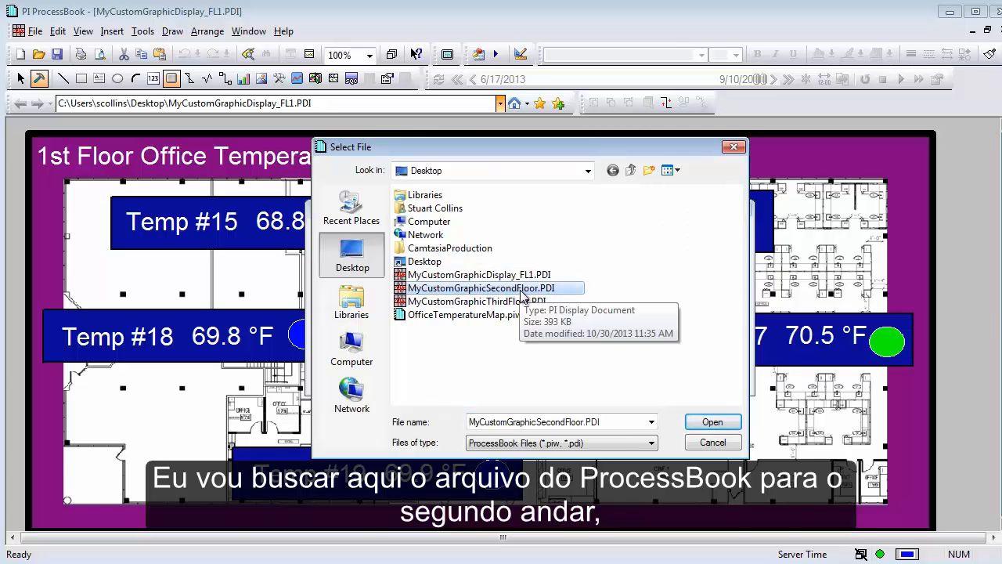
{"action": "key", "text": "Return"}
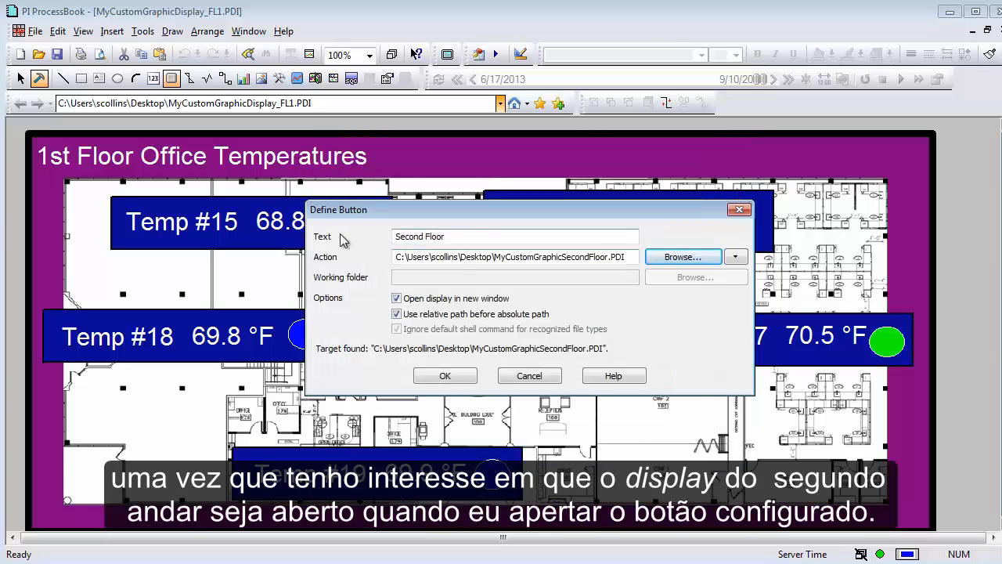
Disable opening the display in a new window for the Second Floor button and finish its definition.
{"action": "left_click_drag", "start_coordinate": [394, 237], "coordinate": [485, 240]}
{"action": "left_click_drag", "start_coordinate": [403, 259], "coordinate": [620, 270]}
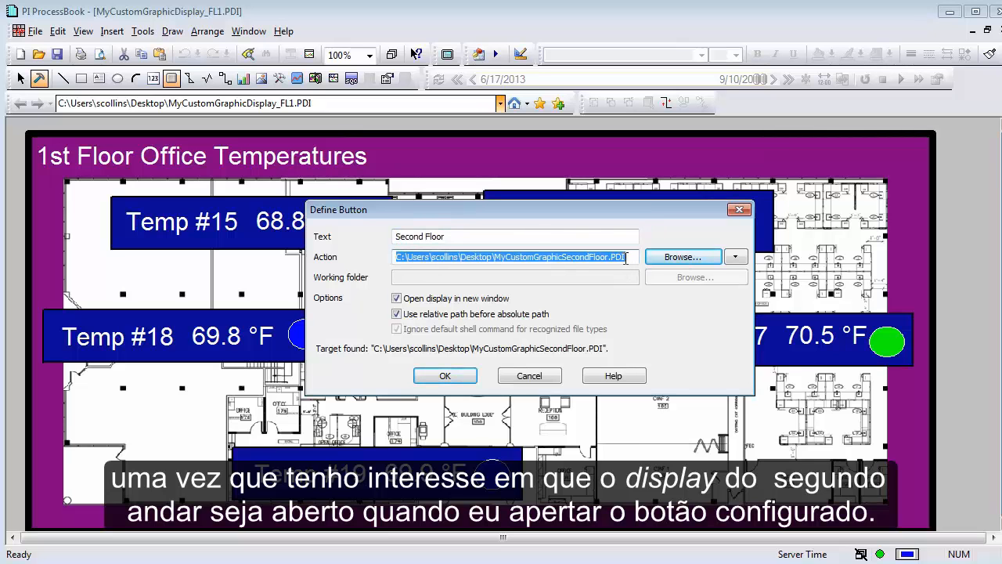
{"action": "left_click", "coordinate": [396, 299]}
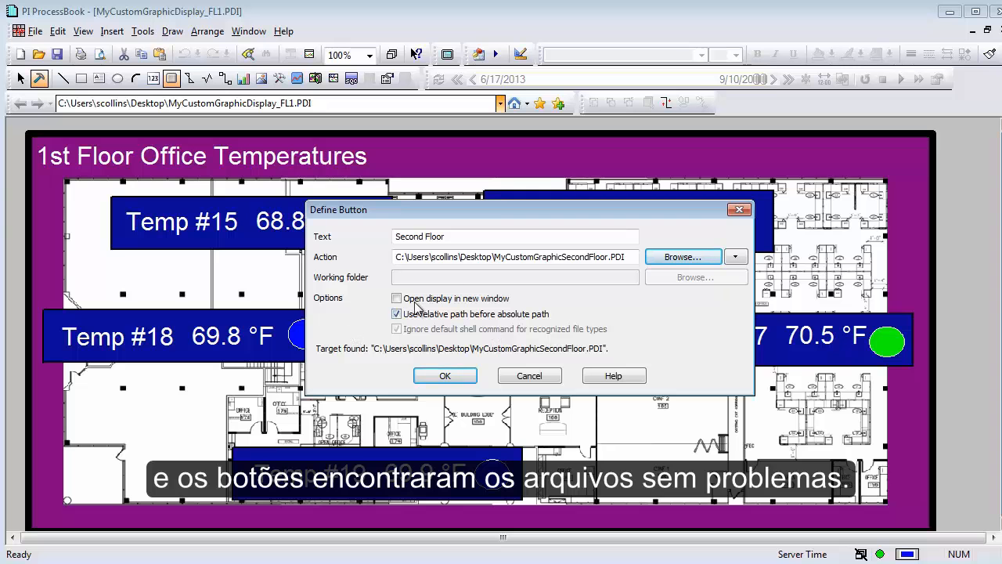
{"action": "left_click", "coordinate": [445, 375]}
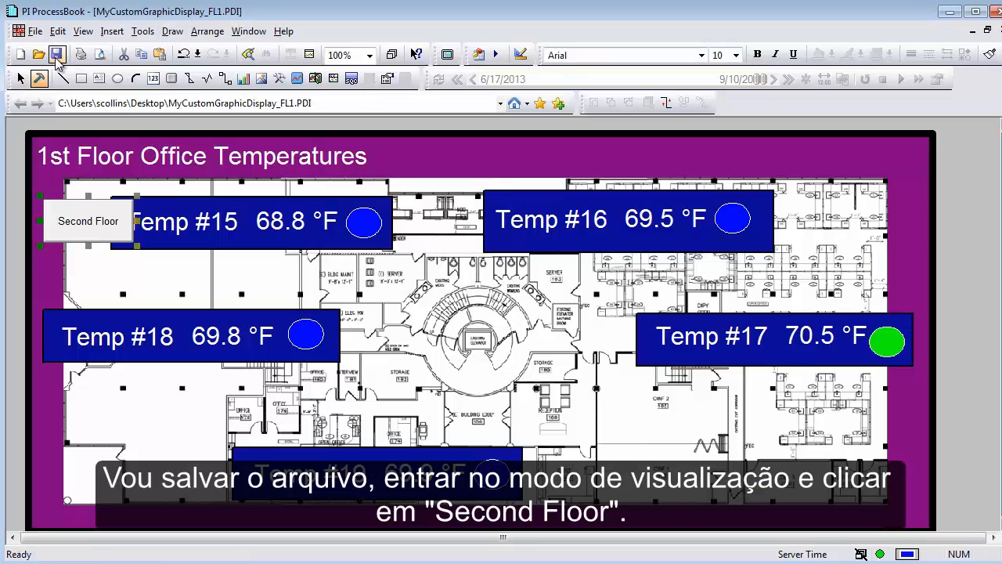
Follow the Second Floor button in run mode to the second-floor display and draw a button symbol left of East #22 Temperature in build mode.
{"action": "left_click", "coordinate": [21, 79]}
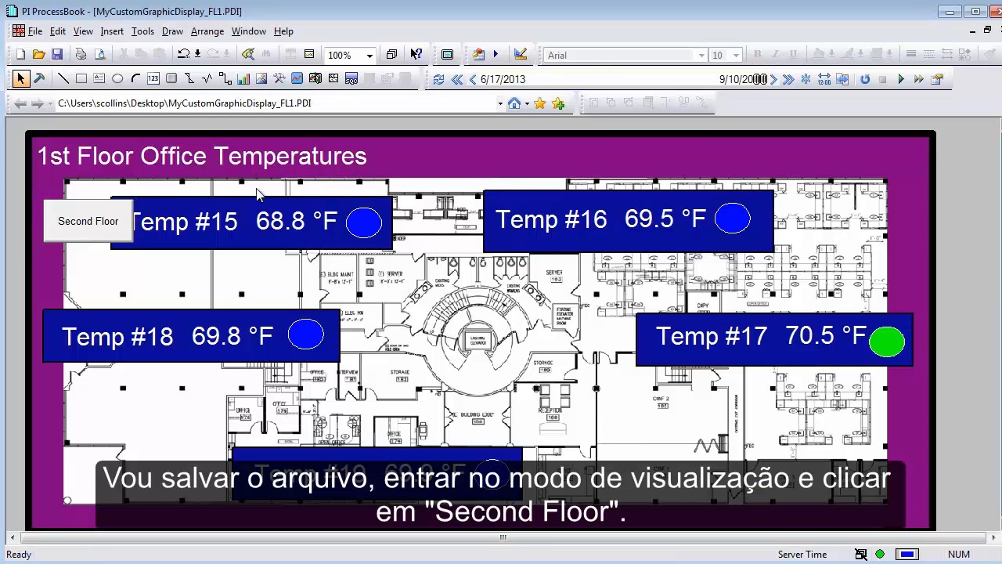
{"action": "left_click", "coordinate": [82, 227]}
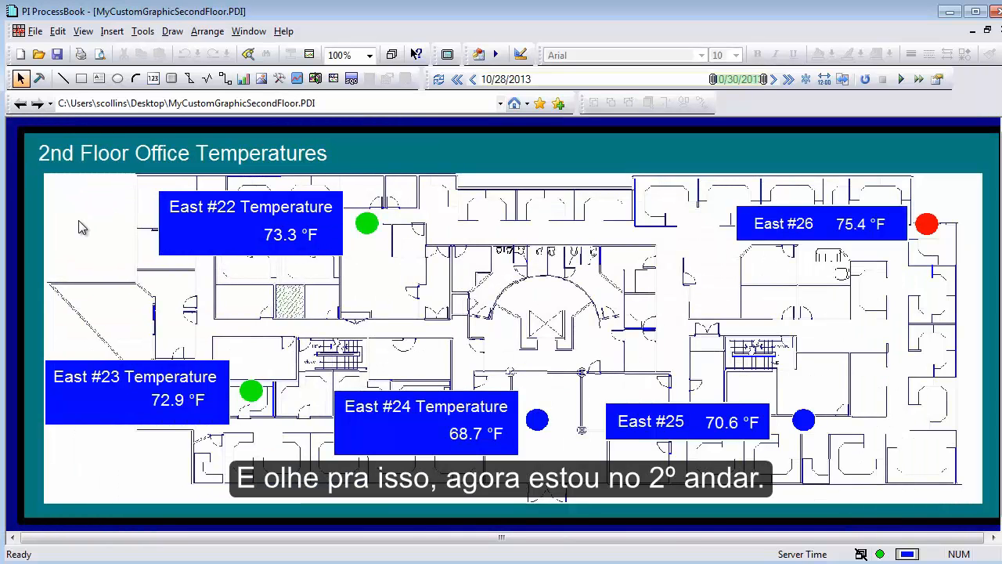
{"action": "left_click", "coordinate": [39, 78]}
{"action": "left_click", "coordinate": [171, 78]}
{"action": "left_click_drag", "start_coordinate": [38, 195], "coordinate": [141, 245]}
Label the new button First Floor, set its action to open MyCustomGraphicDisplay_FL1.PDI, and finish its definition.
{"action": "type", "text": "Fir"}
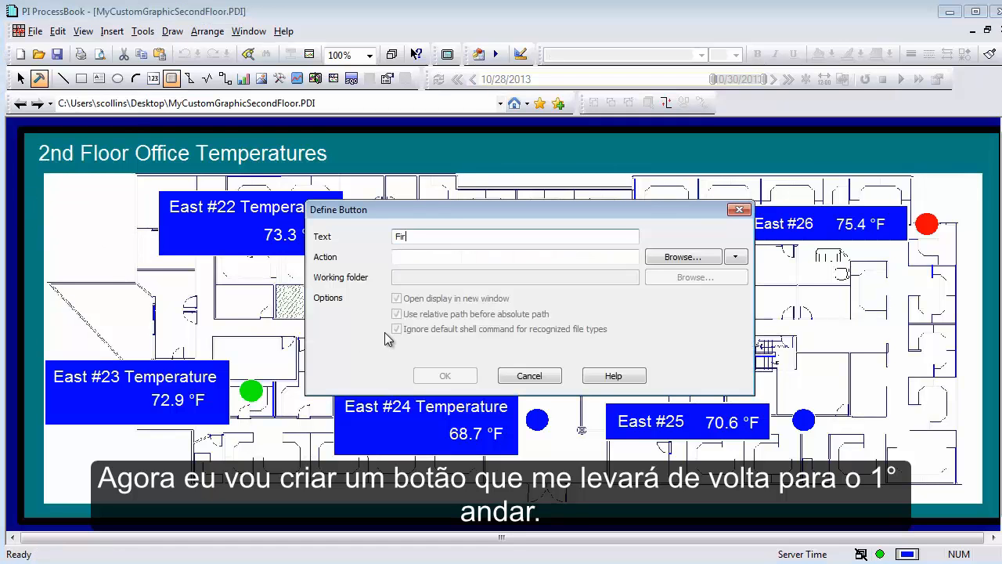
{"action": "type", "text": "st floo"}
{"action": "key", "text": "BackSpace"}
{"action": "key", "text": "BackSpace"}
{"action": "key", "text": "BackSpace"}
{"action": "key", "text": "BackSpace"}
{"action": "type", "text": "Floor"}
{"action": "left_click", "coordinate": [668, 259]}
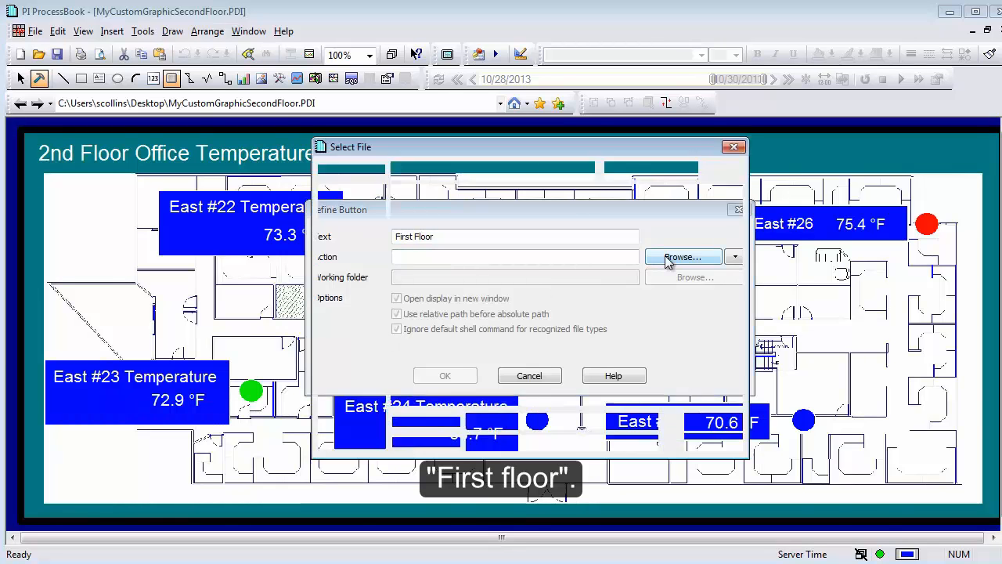
{"action": "left_click", "coordinate": [501, 277]}
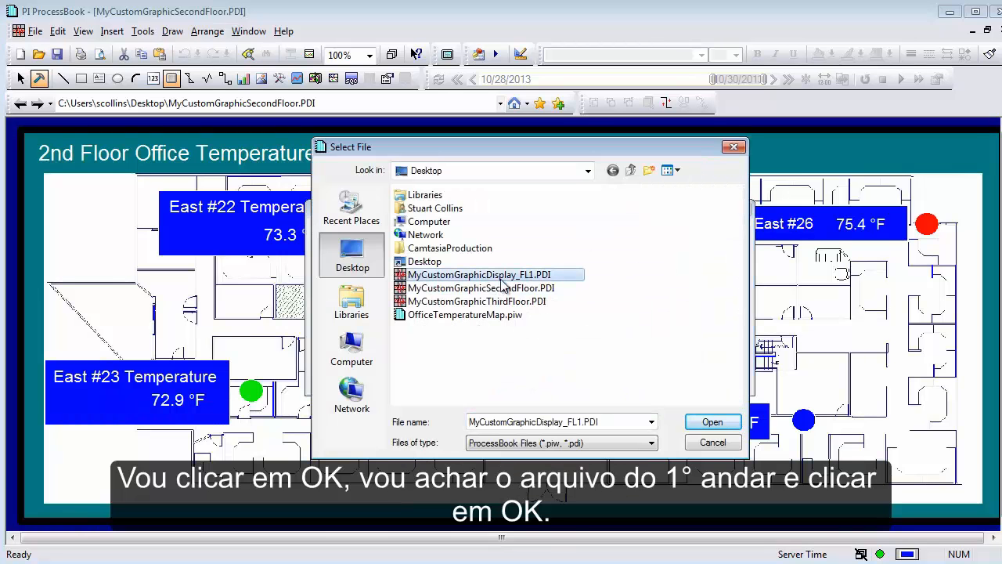
{"action": "double_click", "coordinate": [519, 286]}
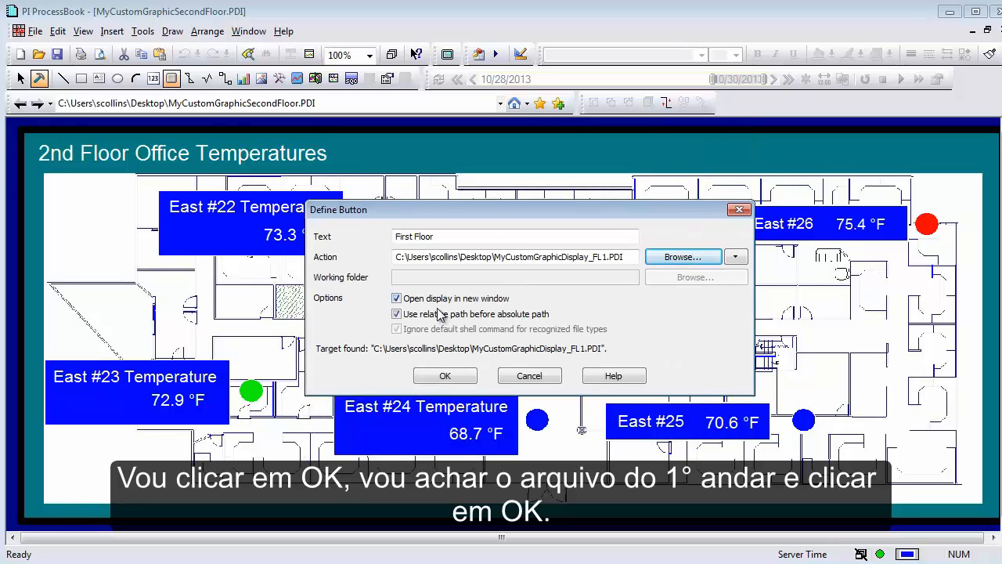
{"action": "left_click", "coordinate": [444, 376]}
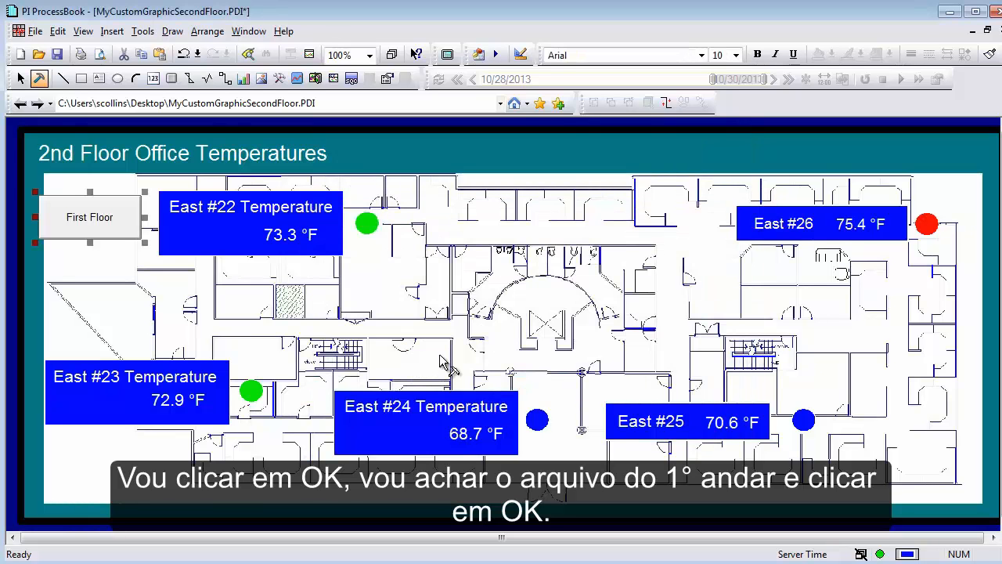
Save the second-floor display and follow its First Floor button in run mode to the first-floor display.
{"action": "left_click", "coordinate": [57, 54]}
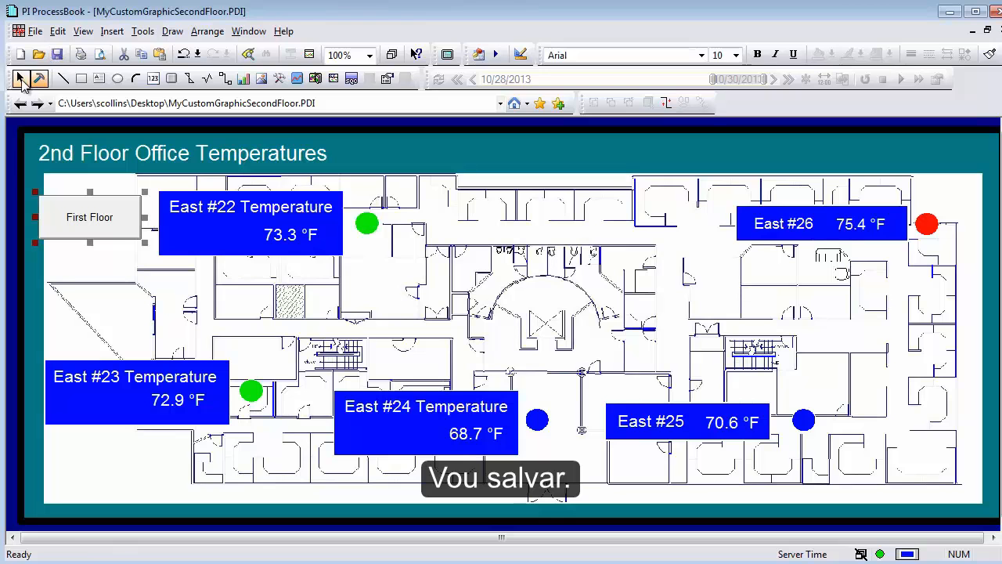
{"action": "left_click", "coordinate": [20, 78]}
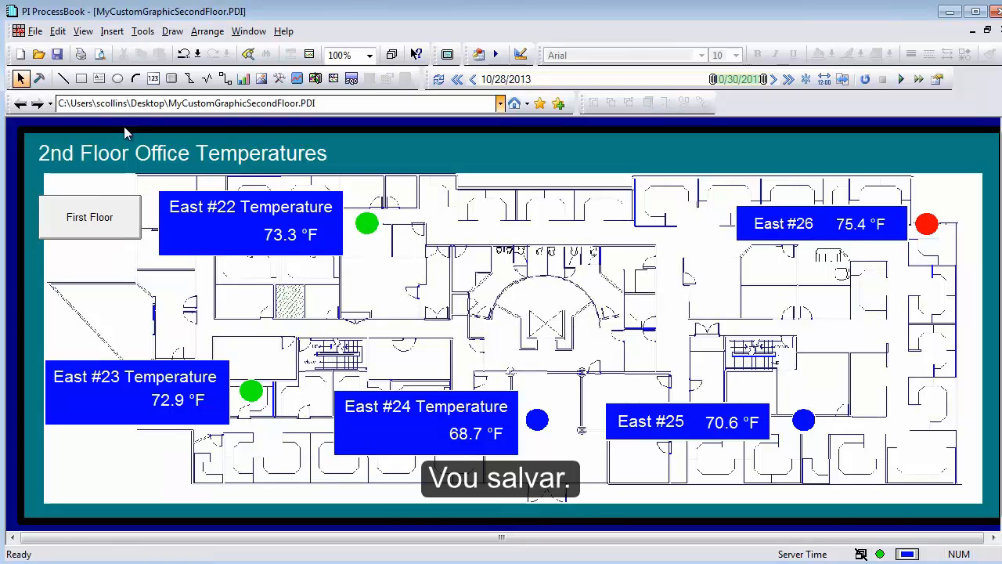
{"action": "left_click", "coordinate": [110, 227]}
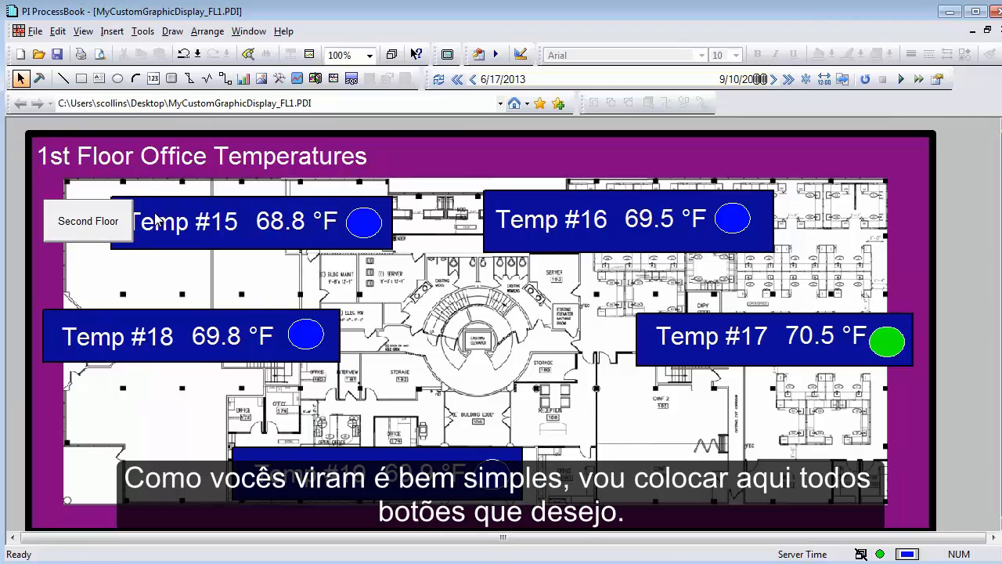
In build mode, move the complete Temp #15 box right and shift the Second Floor button into the cleared corner of the floor plan.
{"action": "left_click", "coordinate": [39, 78]}
{"action": "left_click", "coordinate": [360, 225]}
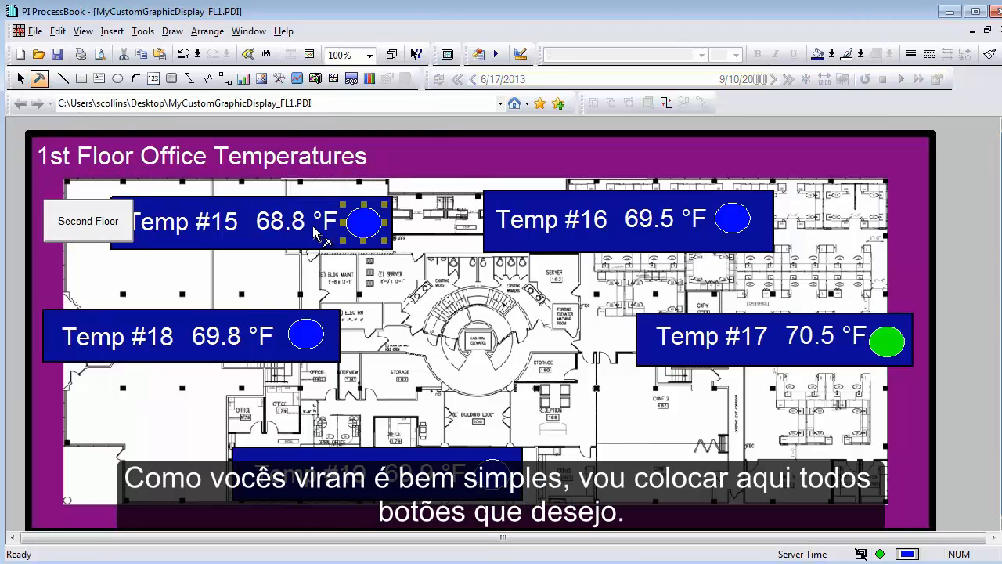
{"action": "left_click", "coordinate": [287, 225], "text": "shift"}
{"action": "left_click", "coordinate": [202, 223], "text": "shift"}
{"action": "left_click", "coordinate": [250, 248], "text": "shift"}
{"action": "left_click_drag", "start_coordinate": [276, 255], "coordinate": [337, 255]}
{"action": "left_click_drag", "start_coordinate": [105, 235], "coordinate": [120, 245]}
Move the Temp #18 rectangle together with its label, value and indicator circle down to free space below the button.
{"action": "left_click", "coordinate": [148, 338]}
{"action": "left_click", "coordinate": [228, 342], "text": "shift"}
{"action": "left_click", "coordinate": [302, 341], "text": "shift"}
{"action": "left_click", "coordinate": [307, 362], "text": "shift"}
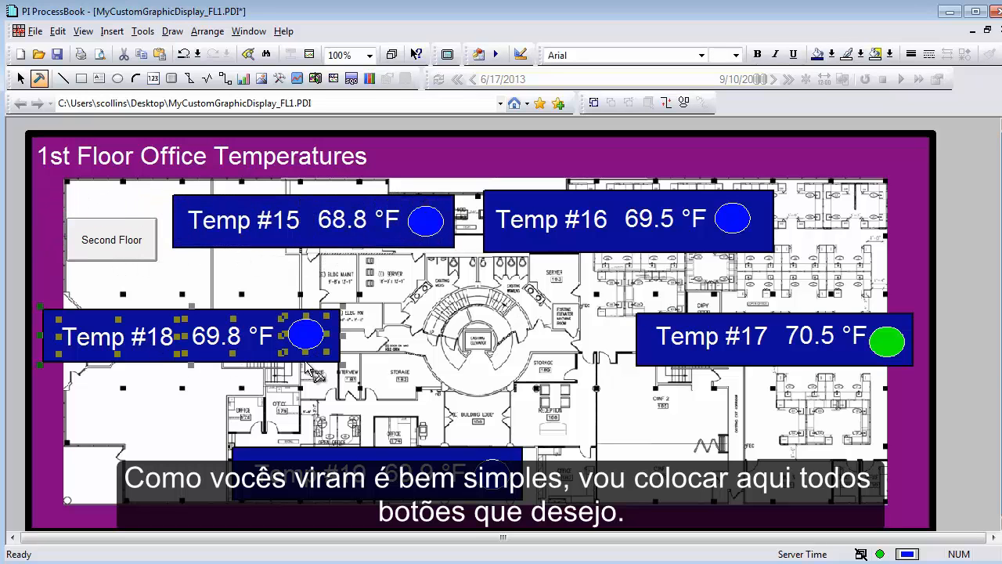
{"action": "left_click_drag", "start_coordinate": [311, 367], "coordinate": [327, 420]}
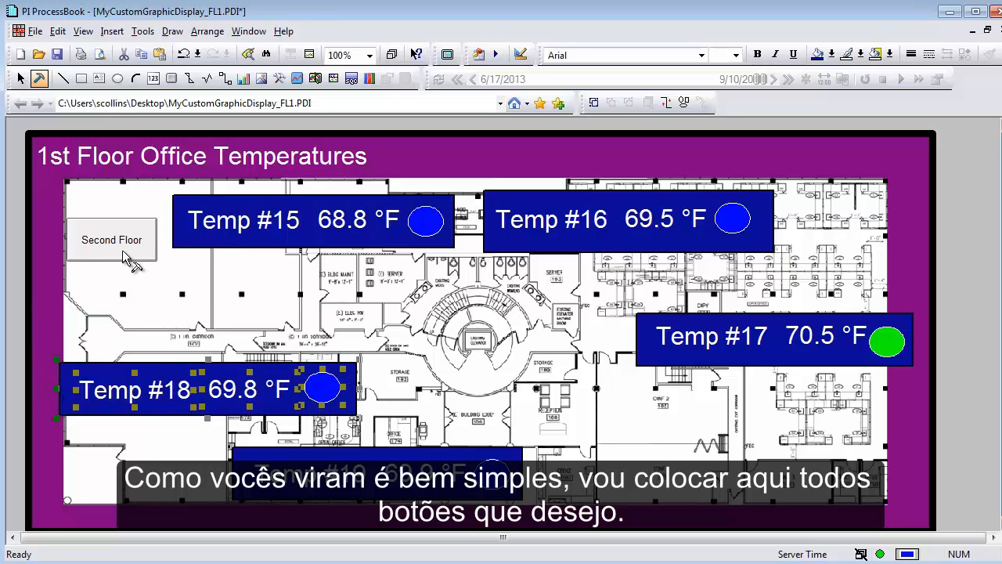
Make the Second Floor button flatter and paste two copies of it, stacking all three left of Temp #15.
{"action": "left_click", "coordinate": [124, 258]}
{"action": "left_click_drag", "start_coordinate": [161, 266], "coordinate": [84, 299]}
{"action": "key", "text": "ctrl+c"}
{"action": "key", "text": "ctrl+v"}
{"action": "key", "text": "ctrl+v"}
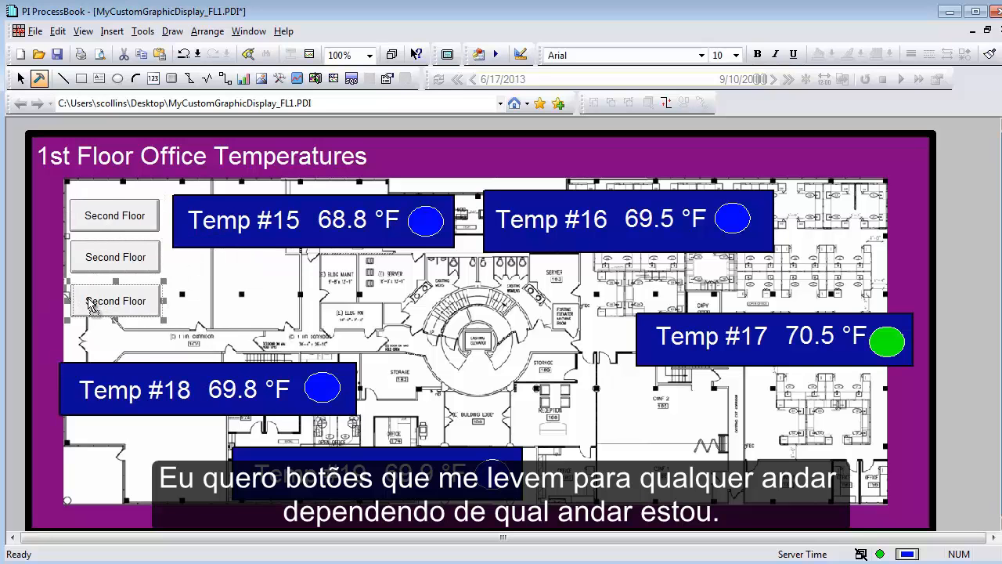
Relabel the uppermost button First Floor and set its action to open MyCustomGraphicDisplay_FL1.PDI.
{"action": "left_click", "coordinate": [110, 223]}
{"action": "double_click", "coordinate": [109, 223]}
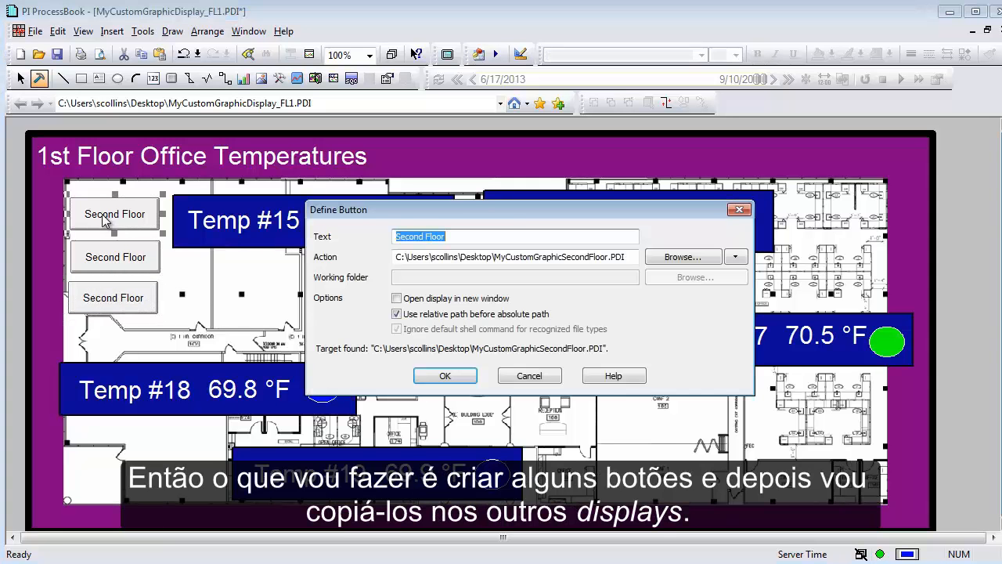
{"action": "double_click", "coordinate": [419, 237]}
{"action": "type", "text": "Firs"}
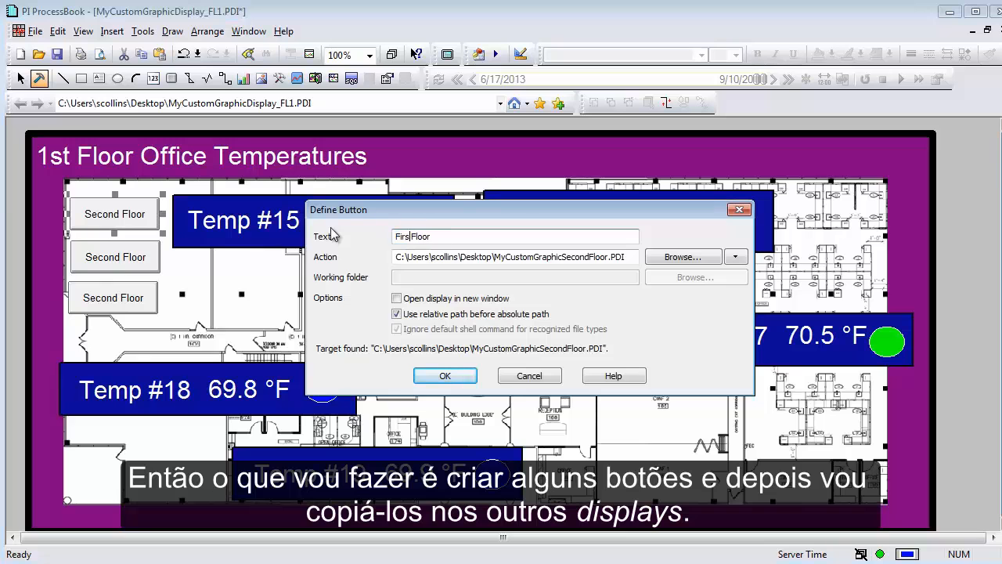
{"action": "type", "text": "t"}
{"action": "key", "text": "Tab"}
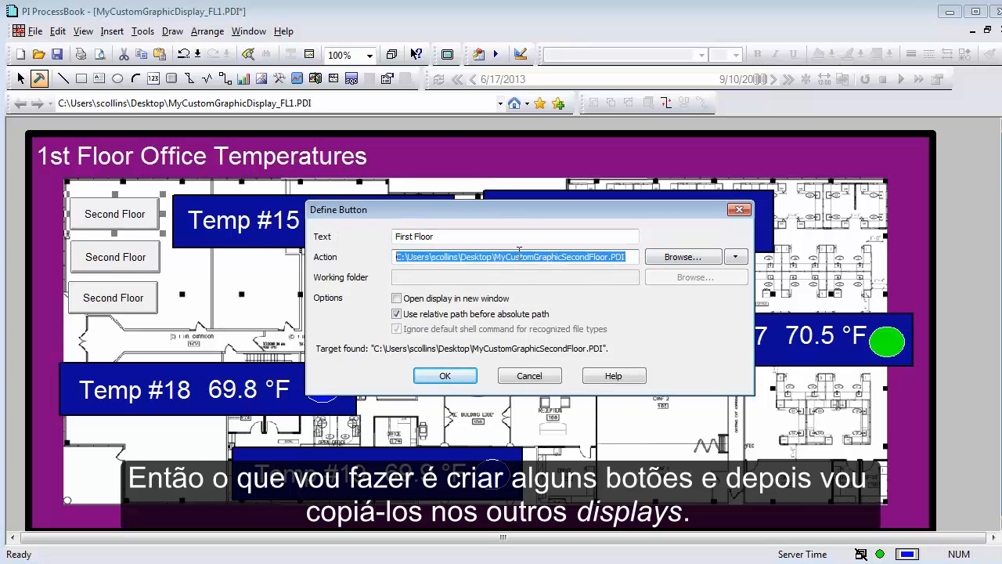
{"action": "key", "text": "BackSpace"}
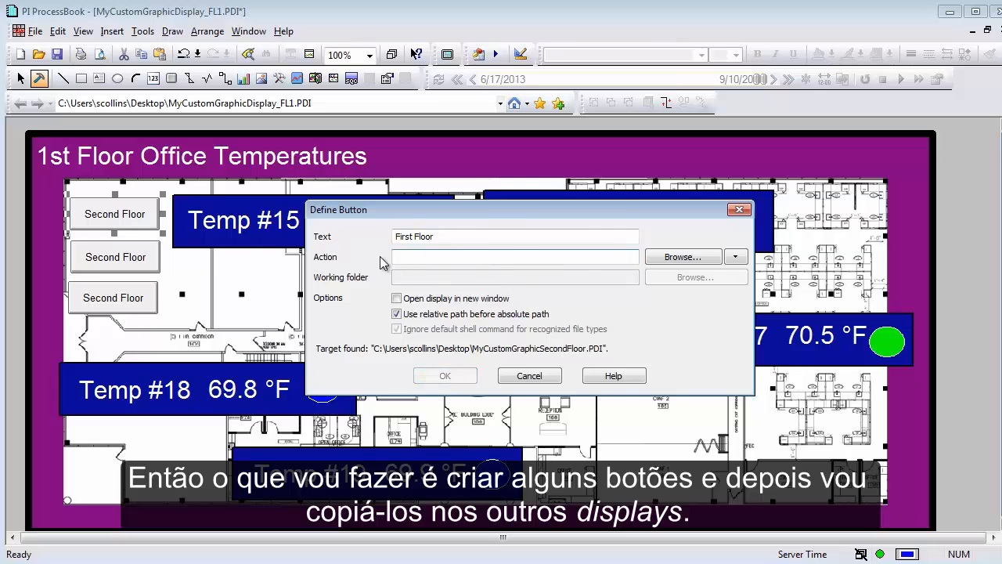
{"action": "left_click", "coordinate": [676, 260]}
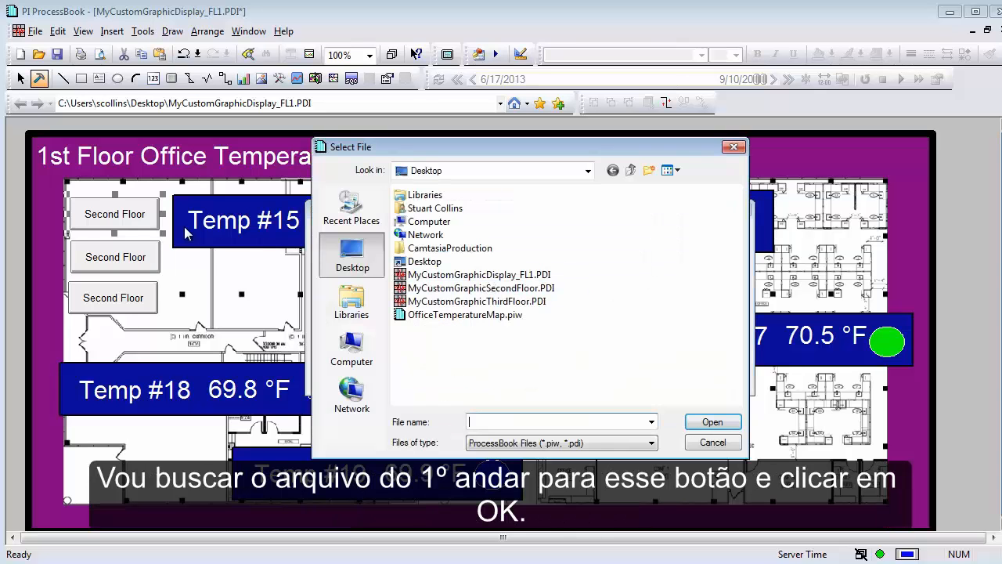
{"action": "double_click", "coordinate": [444, 275]}
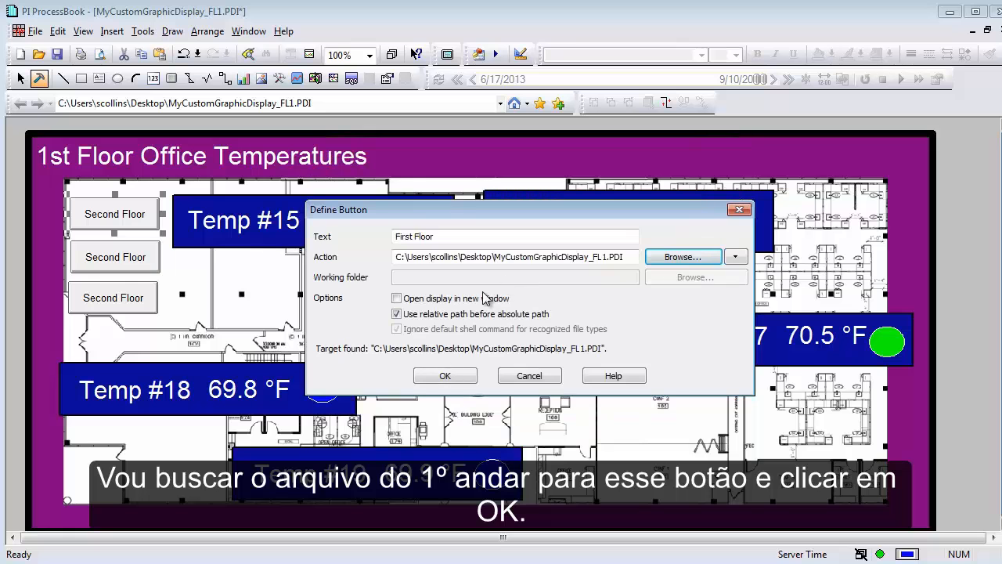
{"action": "left_click", "coordinate": [446, 377]}
Relabel the lowest button Third Floor and set its action to open MyCustomGraphicThirdFloor.PDI.
{"action": "left_click", "coordinate": [117, 305]}
{"action": "double_click", "coordinate": [110, 305]}
{"action": "double_click", "coordinate": [416, 235]}
{"action": "type", "text": "thirs"}
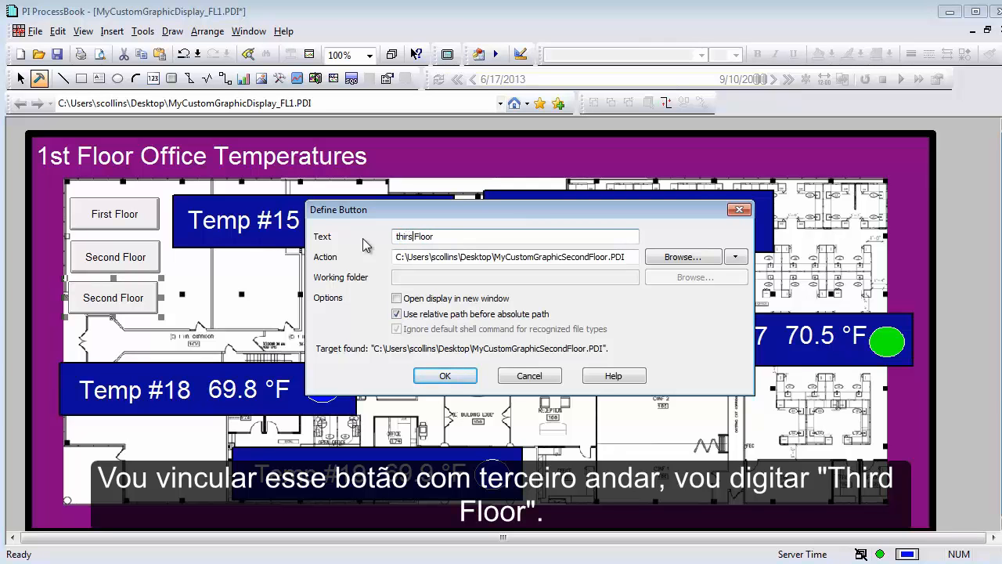
{"action": "key", "text": "BackSpace"}
{"action": "key", "text": "BackSpace"}
{"action": "key", "text": "BackSpace"}
{"action": "key", "text": "BackSpace"}
{"action": "key", "text": "BackSpace"}
{"action": "type", "text": "Third"}
{"action": "left_click", "coordinate": [688, 257]}
{"action": "double_click", "coordinate": [478, 302]}
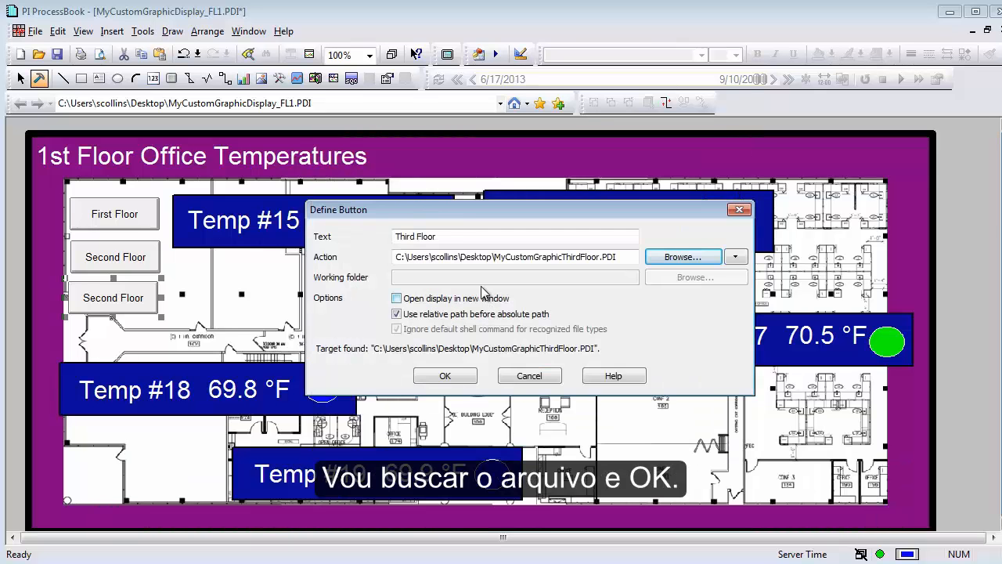
{"action": "left_click", "coordinate": [453, 372]}
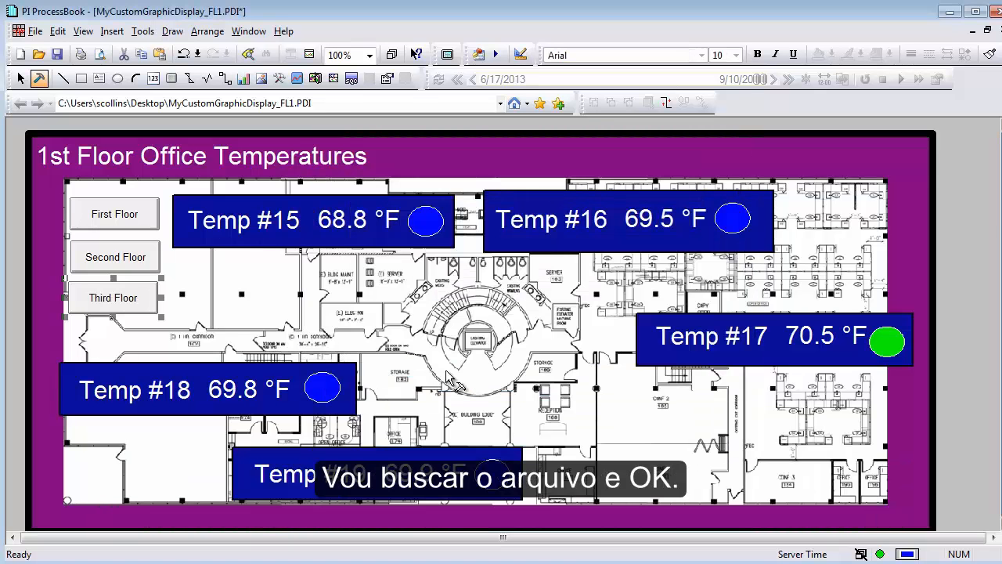
Copy the three floor buttons together, return to run mode and save the first-floor display.
{"action": "left_click", "coordinate": [119, 266]}
{"action": "left_click", "coordinate": [125, 295], "text": "shift"}
{"action": "left_click", "coordinate": [137, 222], "text": "shift"}
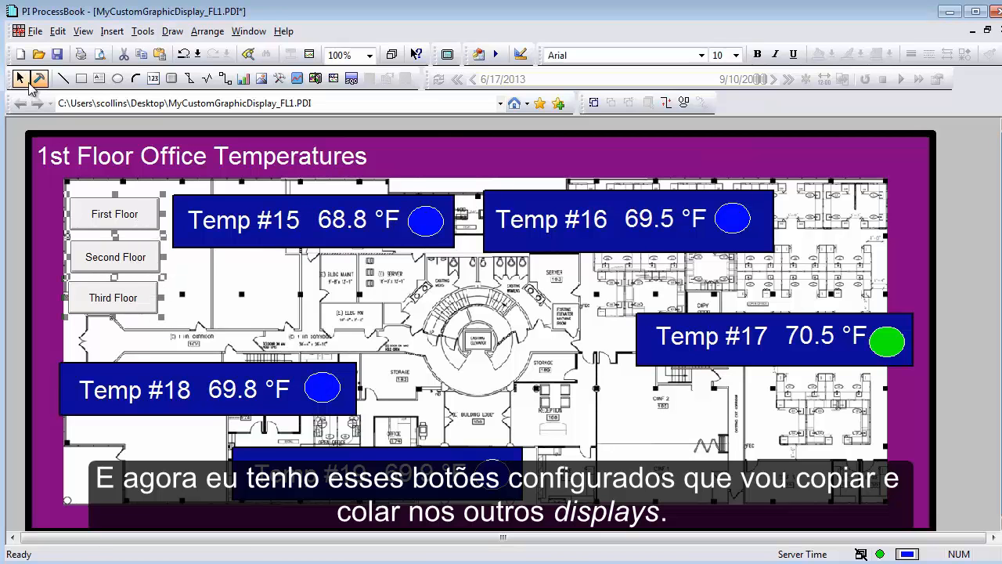
{"action": "left_click", "coordinate": [21, 78]}
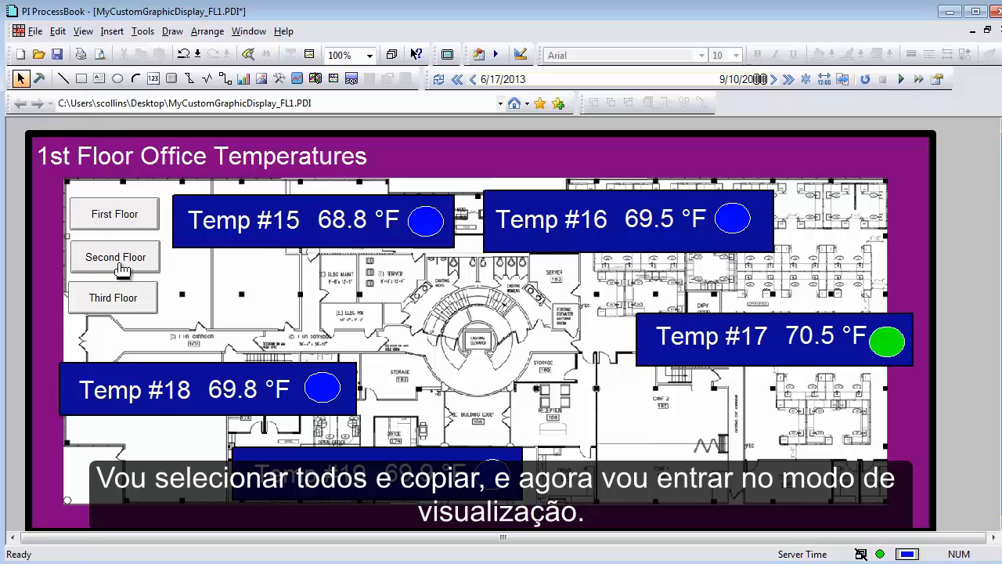
{"action": "left_click", "coordinate": [56, 54]}
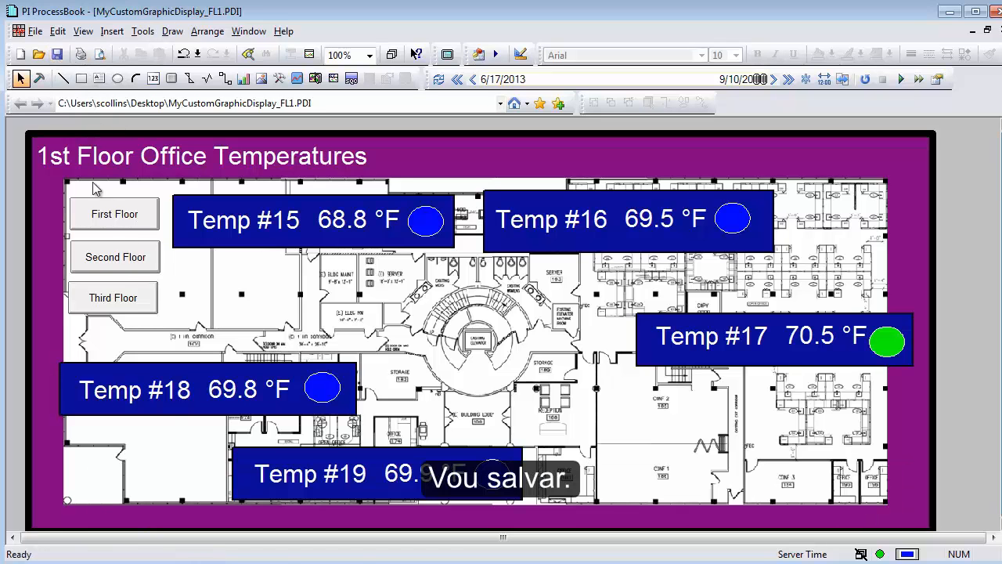
Follow the Second Floor button to its display and paste the three copied buttons there in build mode.
{"action": "left_click", "coordinate": [114, 258]}
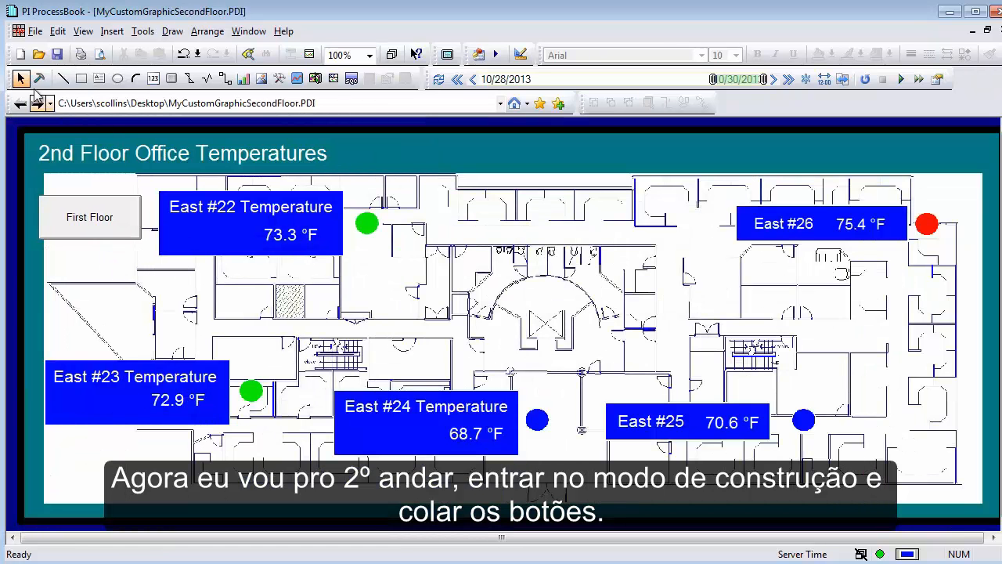
{"action": "left_click", "coordinate": [39, 78]}
{"action": "key", "text": "ctrl+v"}
{"action": "left_click_drag", "start_coordinate": [177, 249], "coordinate": [209, 257]}
Replace the old, larger First Floor button with the three pasted buttons left of East #22 Temperature and save the display.
{"action": "left_click", "coordinate": [105, 213]}
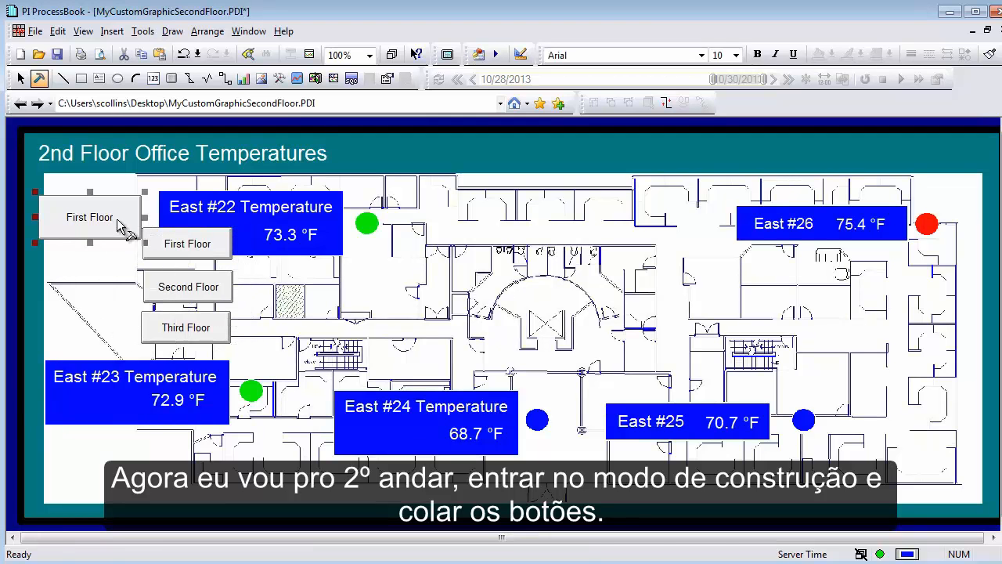
{"action": "key", "text": "Delete"}
{"action": "left_click", "coordinate": [197, 249]}
{"action": "left_click", "coordinate": [201, 293], "text": "shift"}
{"action": "left_click", "coordinate": [196, 330], "text": "shift"}
{"action": "left_click_drag", "start_coordinate": [208, 297], "coordinate": [117, 258]}
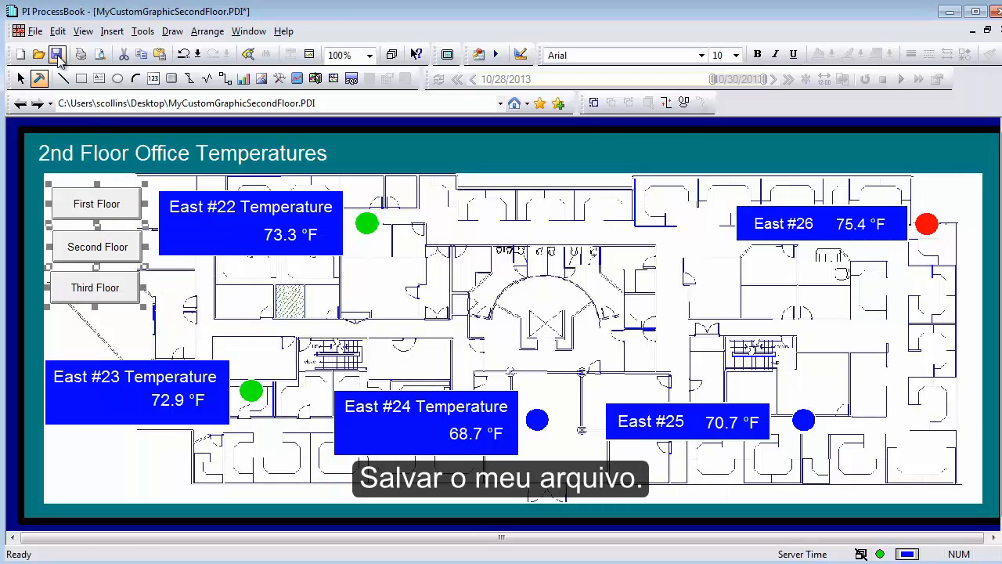
{"action": "left_click", "coordinate": [22, 79]}
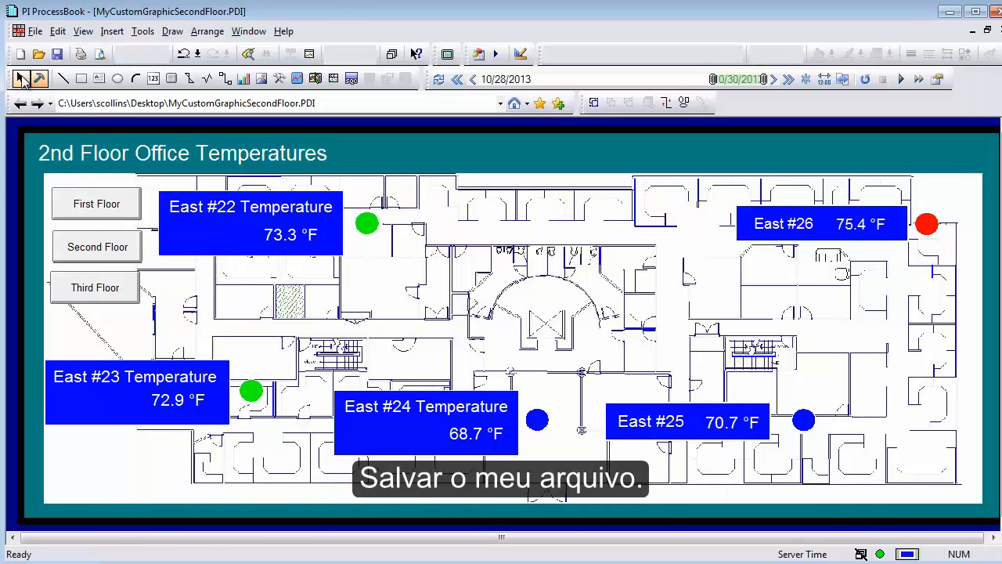
On the third-floor display, paste the three floor buttons left of East #10 Temperature and save the display.
{"action": "left_click", "coordinate": [102, 292]}
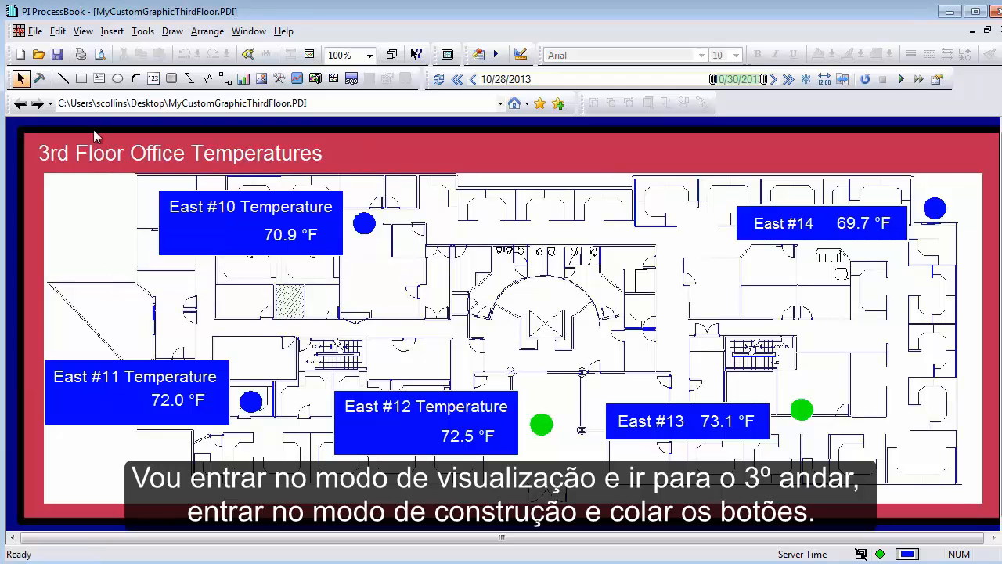
{"action": "left_click", "coordinate": [39, 78]}
{"action": "key", "text": "ctrl+v"}
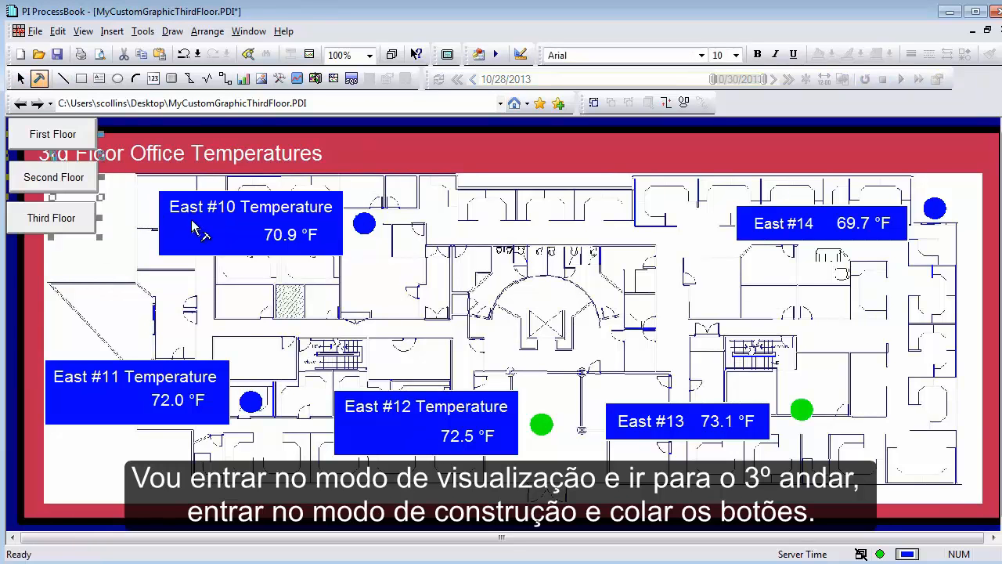
{"action": "left_click_drag", "start_coordinate": [108, 266], "coordinate": [150, 344]}
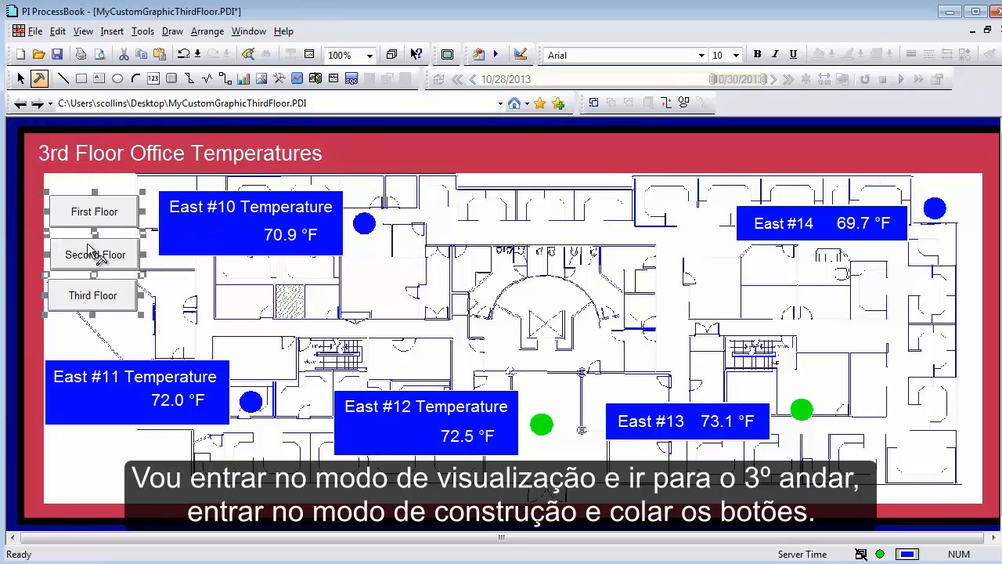
{"action": "left_click", "coordinate": [55, 54]}
{"action": "left_click", "coordinate": [20, 79]}
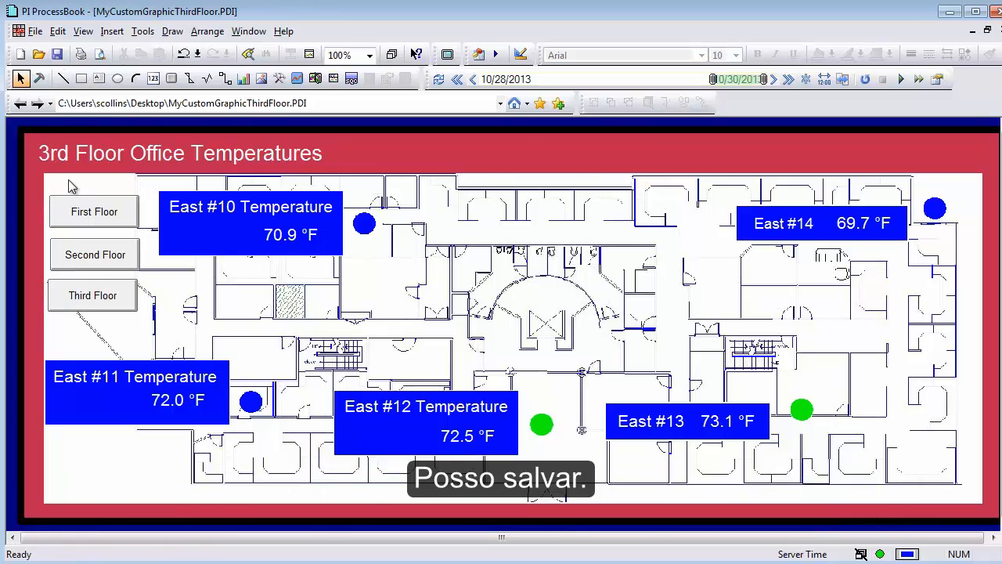
Test the First Floor, Second Floor and Third Floor buttons by navigating between the three displays in run mode.
{"action": "left_click", "coordinate": [110, 226]}
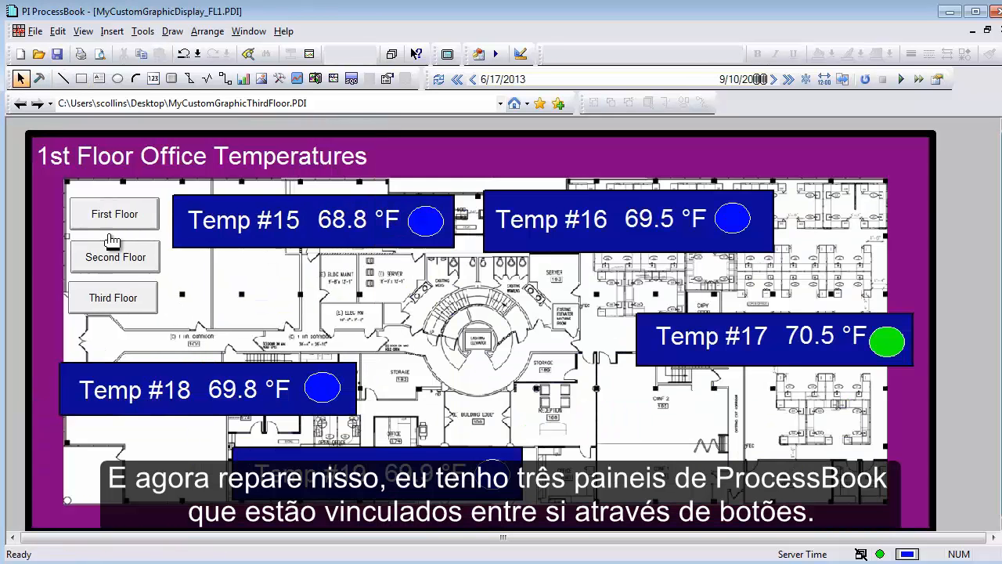
{"action": "left_click", "coordinate": [111, 259]}
{"action": "left_click", "coordinate": [103, 300]}
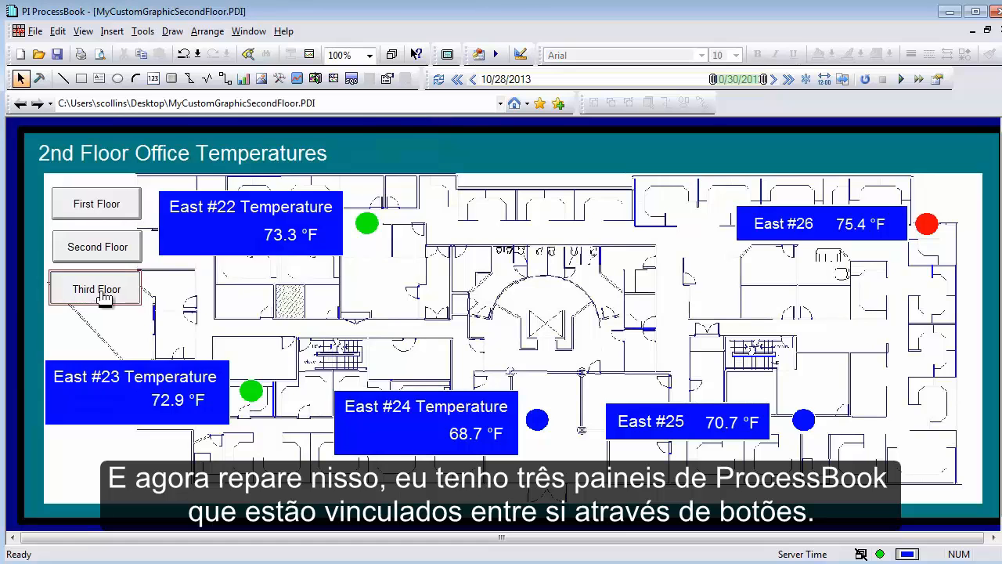
{"action": "left_click", "coordinate": [110, 259]}
{"action": "left_click", "coordinate": [109, 210]}
{"action": "left_click", "coordinate": [102, 259]}
{"action": "left_click", "coordinate": [105, 288]}
{"action": "left_click", "coordinate": [105, 263]}
{"action": "left_click", "coordinate": [100, 216]}
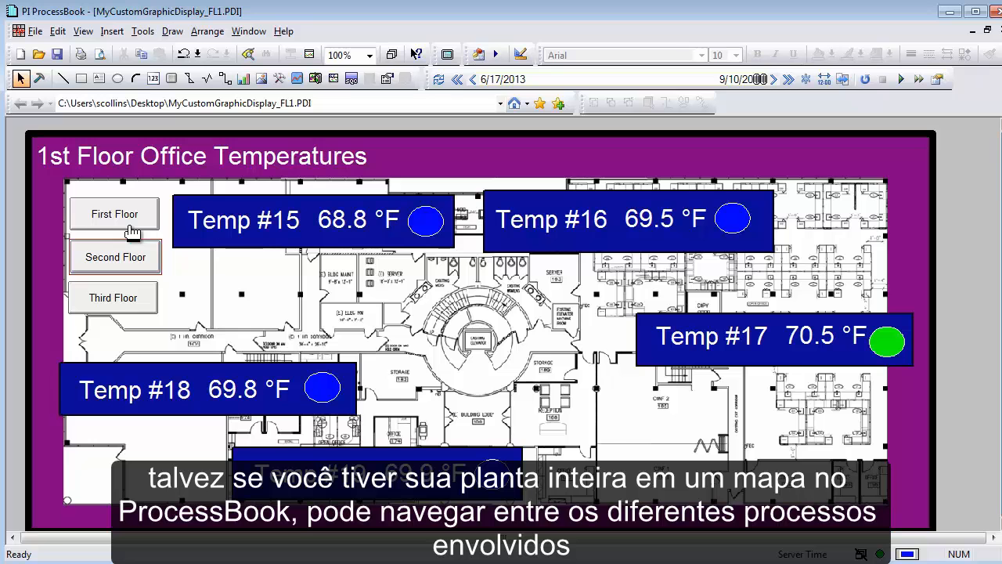
{"action": "left_click_drag", "start_coordinate": [90, 169], "coordinate": [928, 520]}
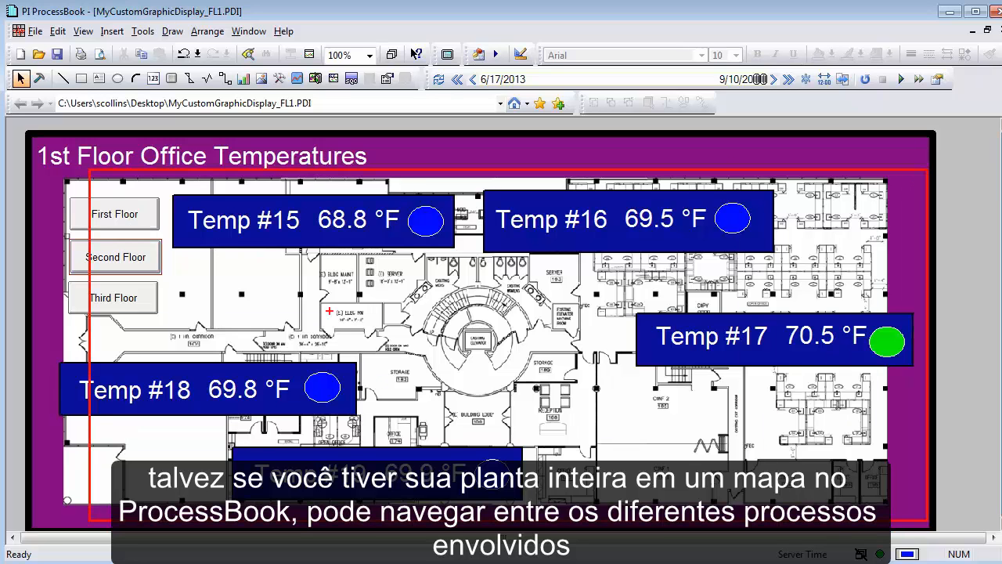
{"action": "left_click_drag", "start_coordinate": [152, 303], "coordinate": [279, 315]}
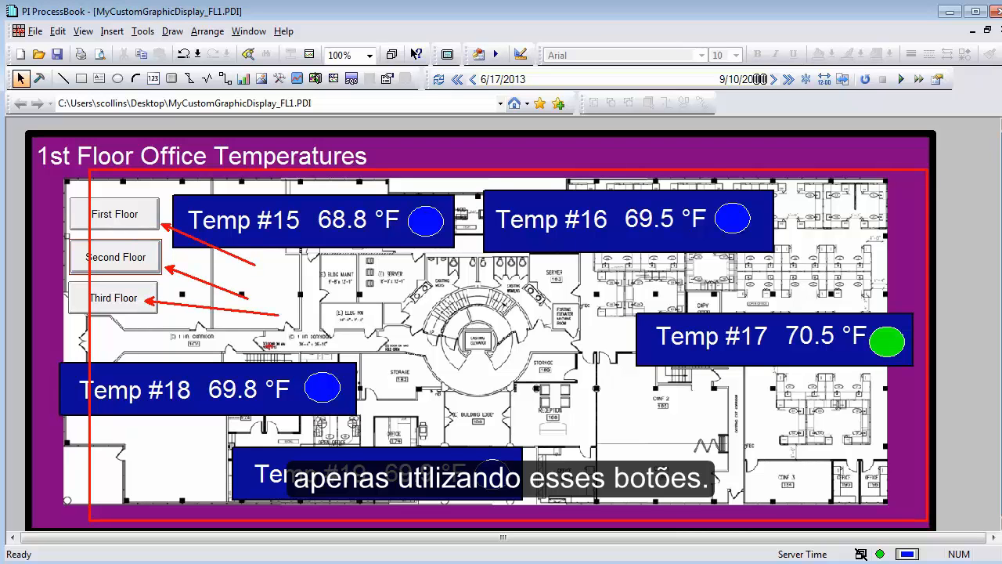
{"action": "key", "text": "Escape"}
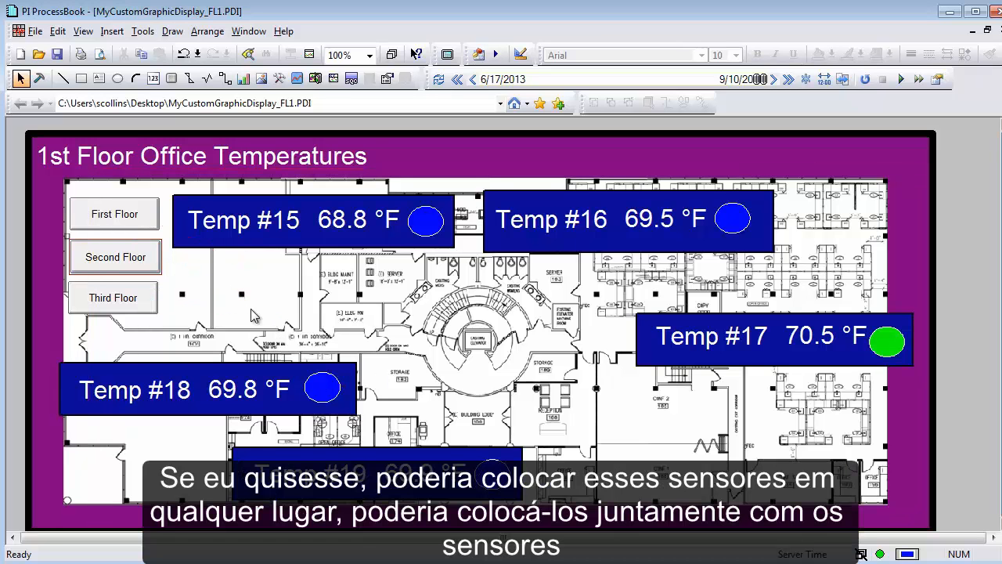
In build mode, move the Second Floor button beneath Temp #16, First Floor beneath Temp #15, and Third Floor beneath Temp #18.
{"action": "left_click", "coordinate": [39, 78]}
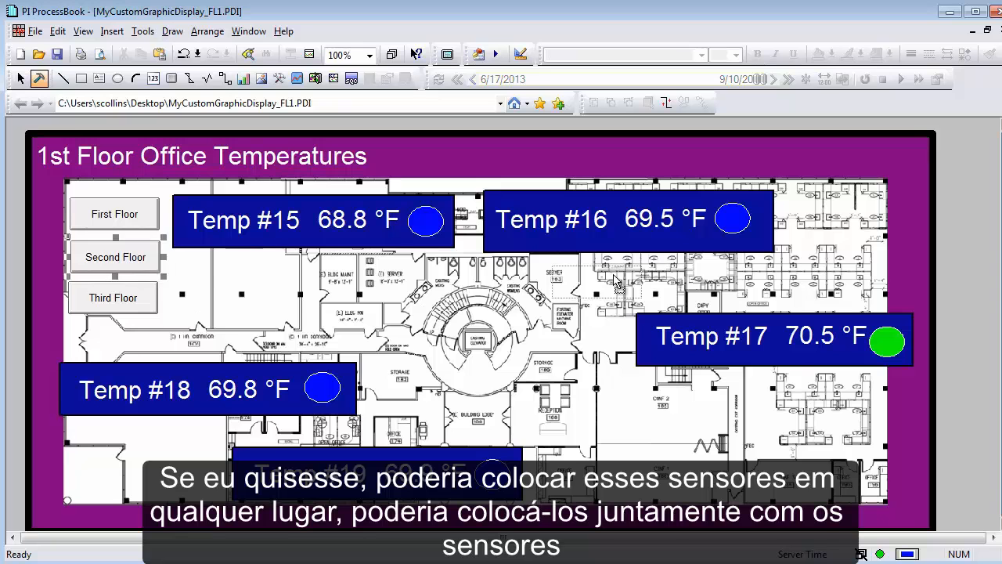
{"action": "left_click_drag", "start_coordinate": [575, 258], "coordinate": [545, 255]}
{"action": "left_click_drag", "start_coordinate": [129, 219], "coordinate": [233, 259]}
{"action": "left_click_drag", "start_coordinate": [109, 306], "coordinate": [116, 430]}
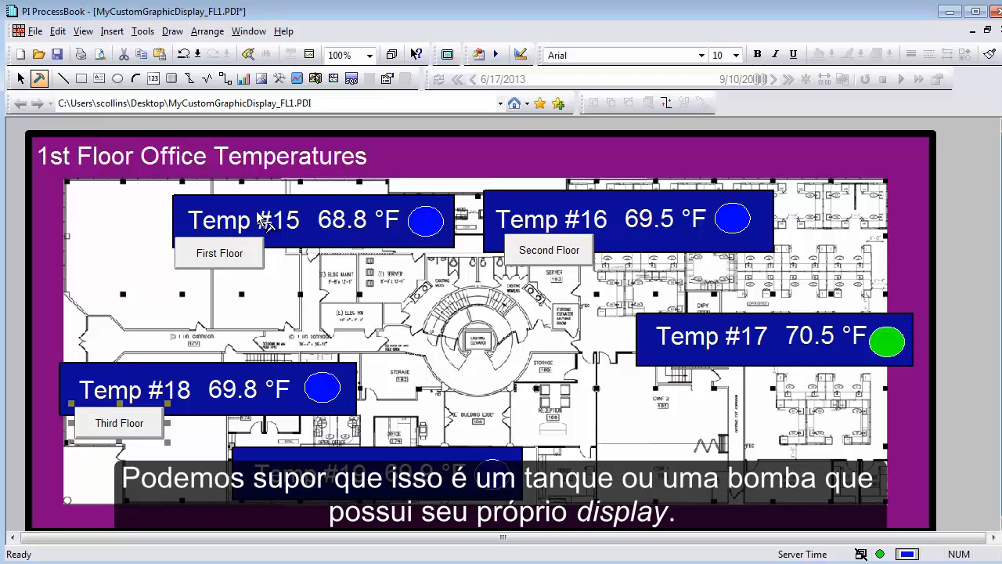
{"action": "left_click_drag", "start_coordinate": [173, 193], "coordinate": [462, 266]}
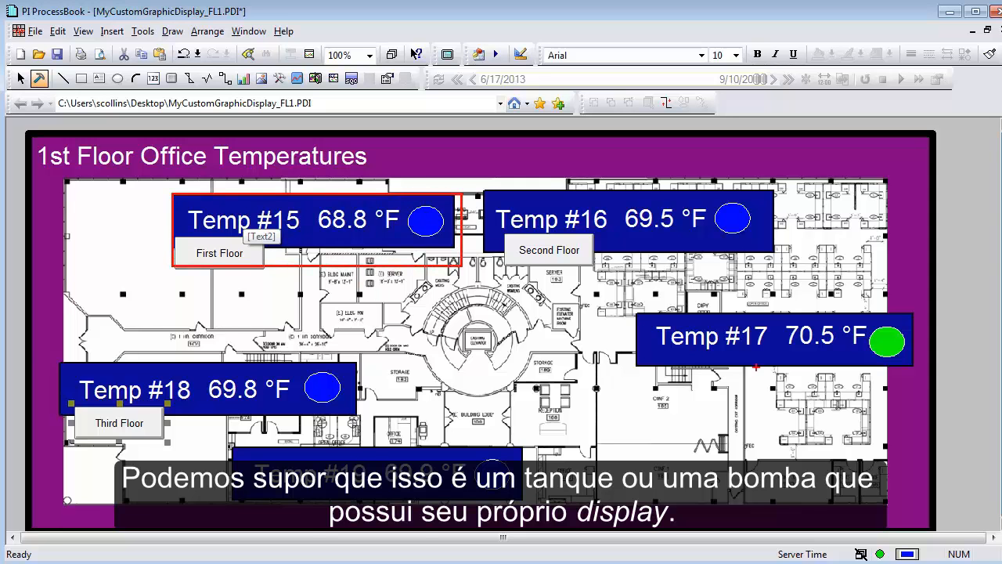
{"action": "left_click_drag", "start_coordinate": [22, 127], "coordinate": [942, 537]}
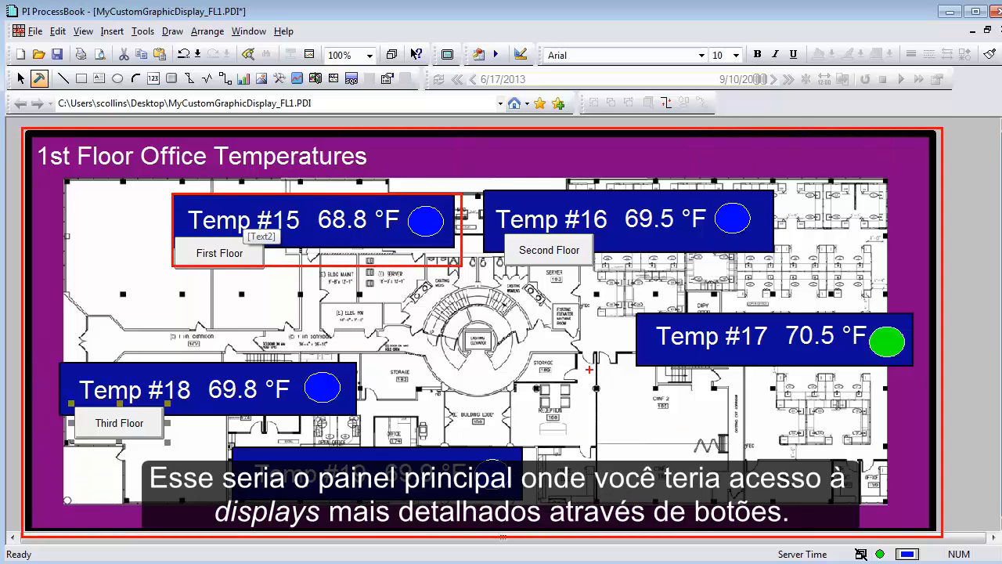
{"action": "left_click_drag", "start_coordinate": [302, 237], "coordinate": [508, 356]}
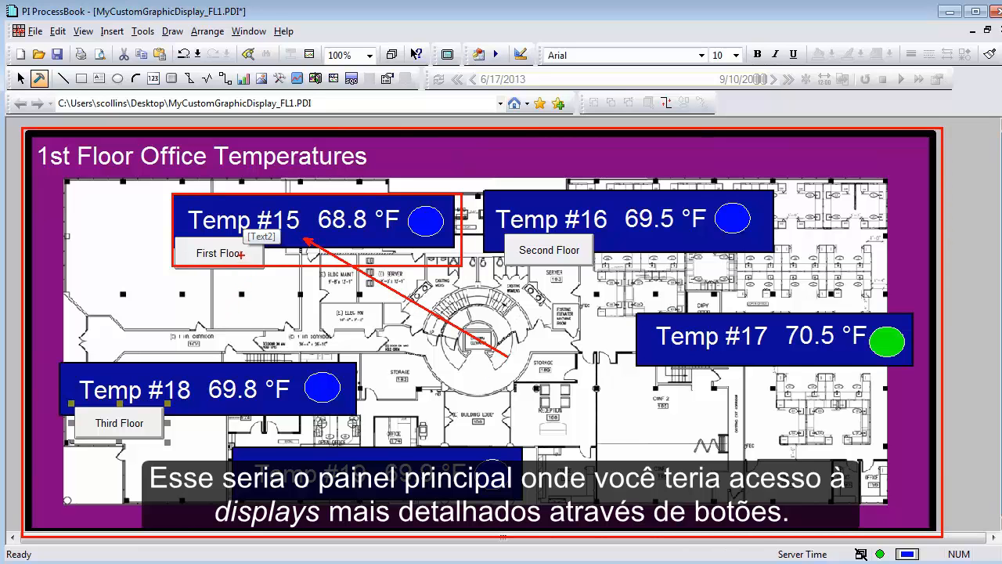
{"action": "mouse_move", "coordinate": [168, 193]}
{"action": "left_mouse_down"}
{"action": "mouse_move", "coordinate": [462, 227]}
{"action": "mouse_move", "coordinate": [159, 233]}
{"action": "left_mouse_up"}
{"action": "key", "text": "Escape"}
Restack the First Floor, Second Floor and Third Floor buttons in a column left of Temp #15.
{"action": "mouse_move", "coordinate": [231, 253]}
{"action": "left_mouse_down"}
{"action": "mouse_move", "coordinate": [90, 218]}
{"action": "mouse_move", "coordinate": [117, 205]}
{"action": "left_mouse_up"}
{"action": "left_click_drag", "start_coordinate": [522, 243], "coordinate": [81, 241]}
{"action": "left_click", "coordinate": [100, 427]}
{"action": "left_click_drag", "start_coordinate": [100, 427], "coordinate": [83, 294]}
{"action": "left_click_drag", "start_coordinate": [100, 259], "coordinate": [95, 257]}
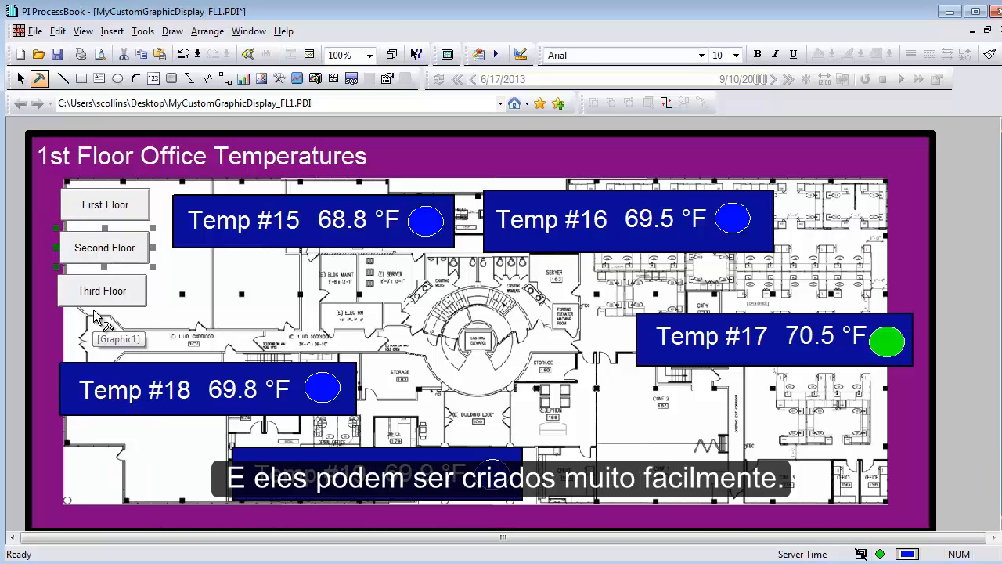
Switch to run mode and cycle twice through the second-, third- and first-floor displays using the restacked buttons.
{"action": "left_click", "coordinate": [21, 79]}
{"action": "left_click", "coordinate": [103, 253]}
{"action": "left_click", "coordinate": [102, 292]}
{"action": "left_click", "coordinate": [108, 217]}
{"action": "left_click", "coordinate": [109, 255]}
{"action": "left_click", "coordinate": [102, 296]}
{"action": "left_click", "coordinate": [102, 225]}
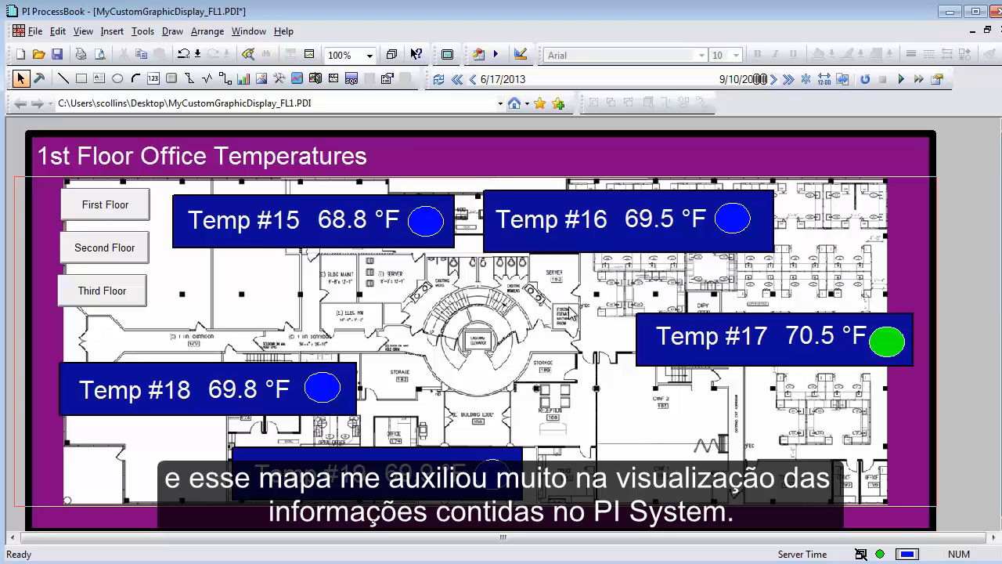
Shift the first-floor display's time range earlier to view past temperatures, and follow the Second Floor button.
{"action": "mouse_move", "coordinate": [426, 222]}
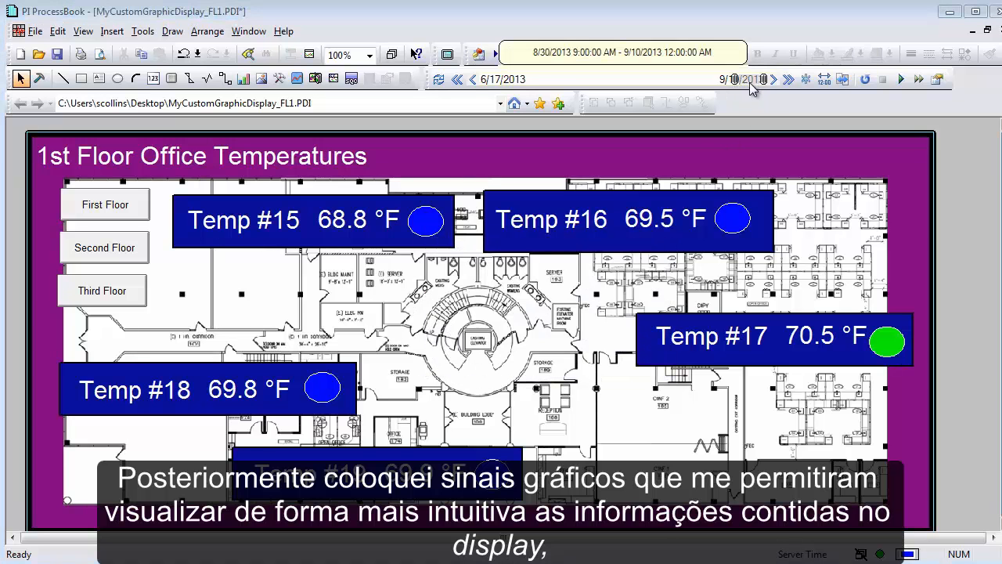
{"action": "mouse_move", "coordinate": [741, 83]}
{"action": "left_mouse_down"}
{"action": "mouse_move", "coordinate": [703, 85]}
{"action": "mouse_move", "coordinate": [748, 86]}
{"action": "left_mouse_up"}
{"action": "left_click", "coordinate": [108, 254]}
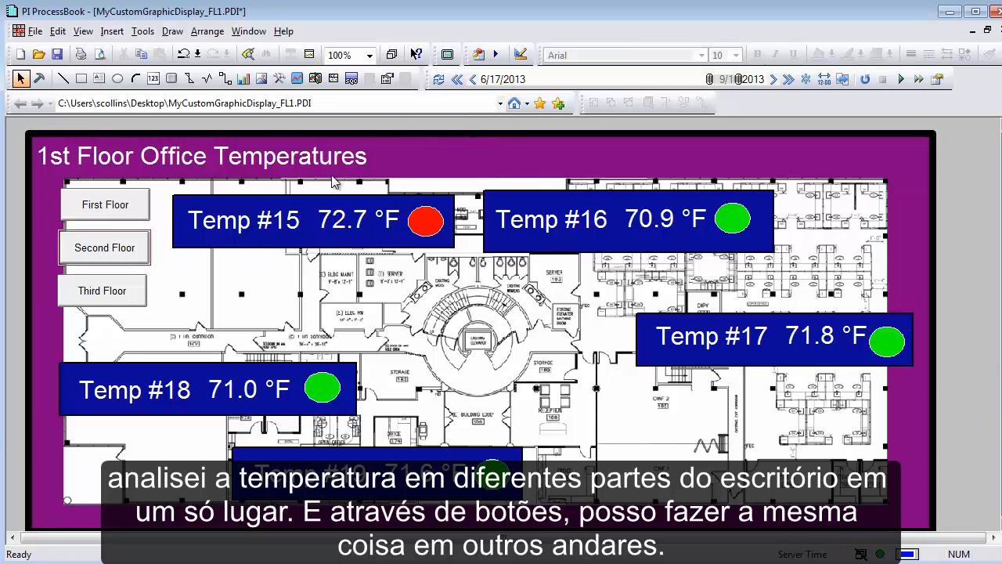
Open the second-floor display, shift its time range to 10/29/2013 11:03:49 AM - 7:03:49 PM, and return to the first-floor display.
{"action": "left_click", "coordinate": [122, 255]}
{"action": "mouse_move", "coordinate": [739, 83]}
{"action": "left_click_drag", "start_coordinate": [740, 82], "coordinate": [619, 82]}
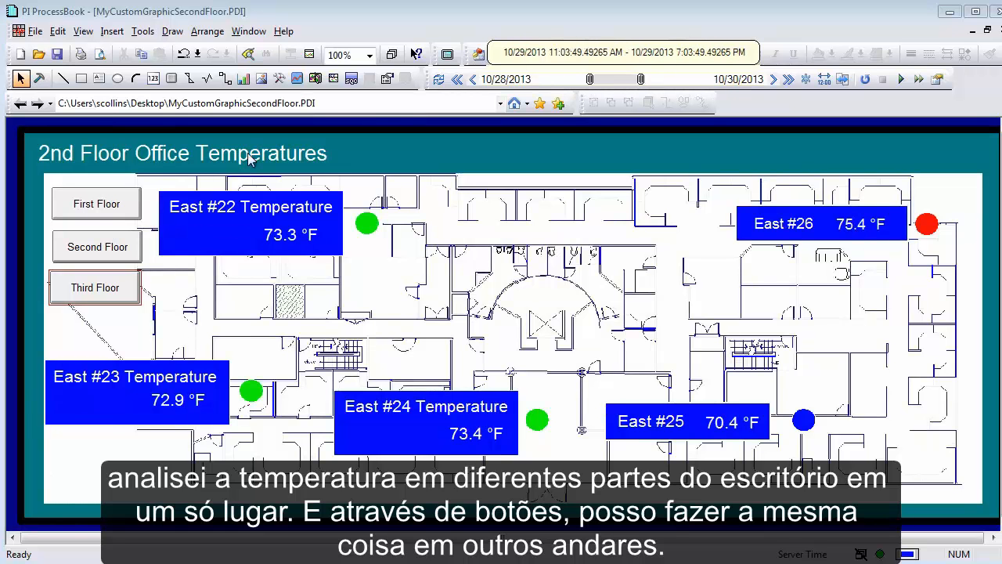
{"action": "left_click", "coordinate": [100, 252]}
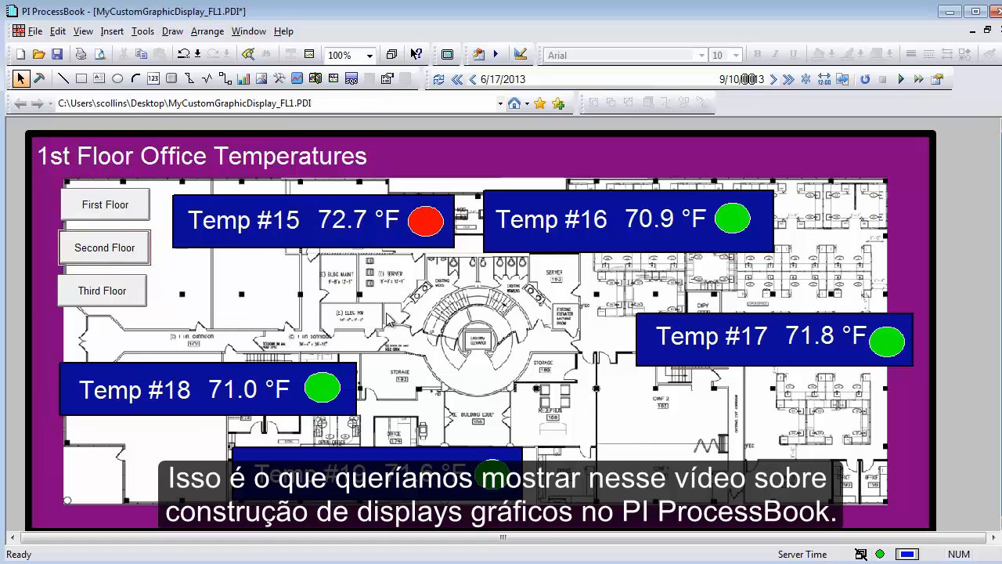